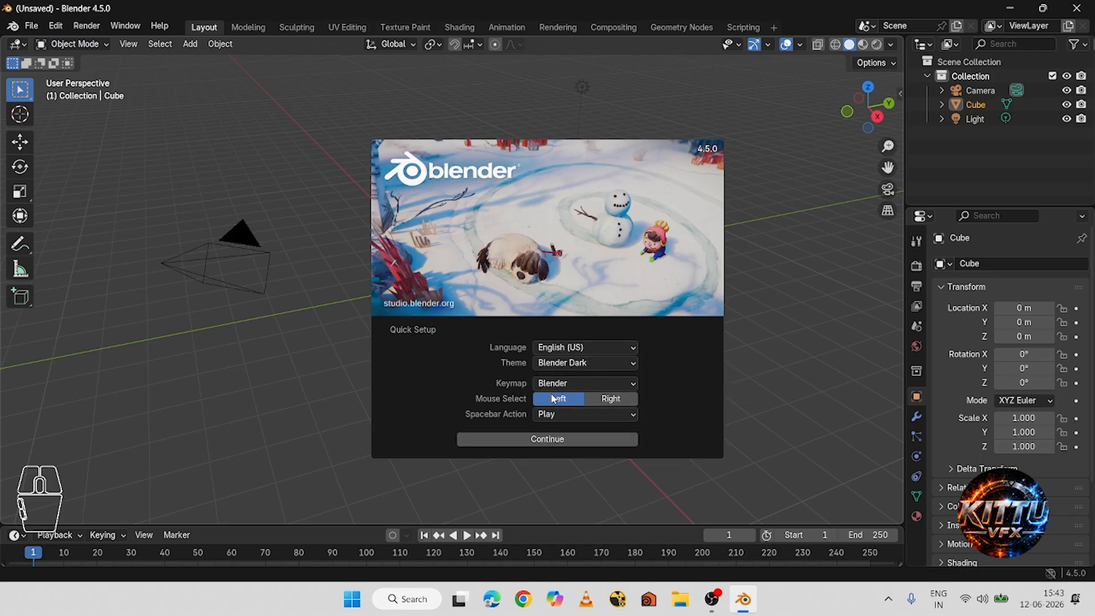
Complete the quick setup with Mouse Select set to Left and start a new General file.
left_click(607, 404)
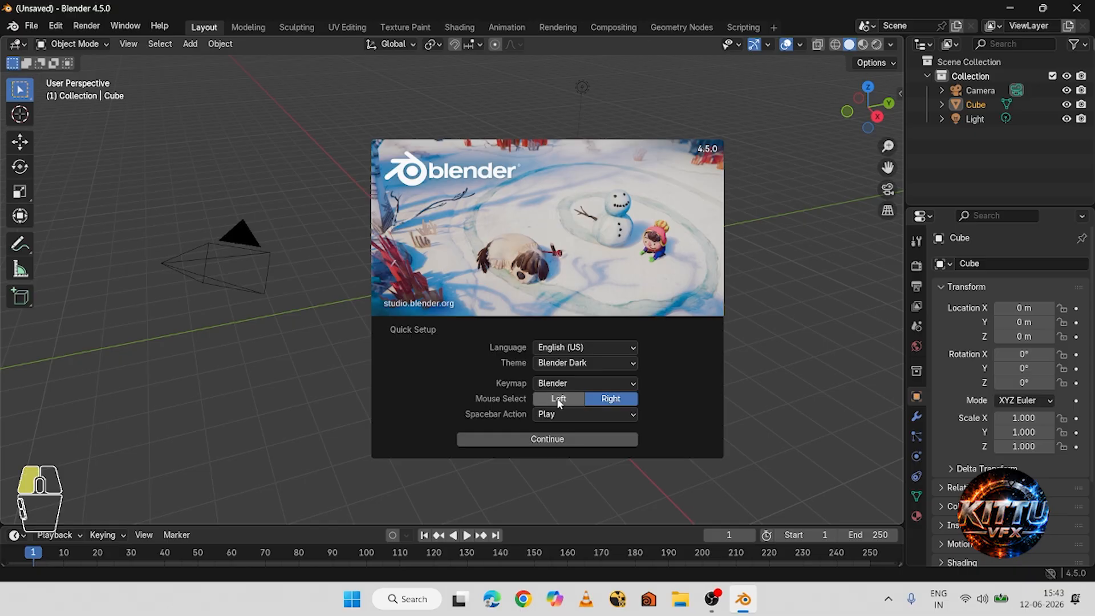
left_click(558, 400)
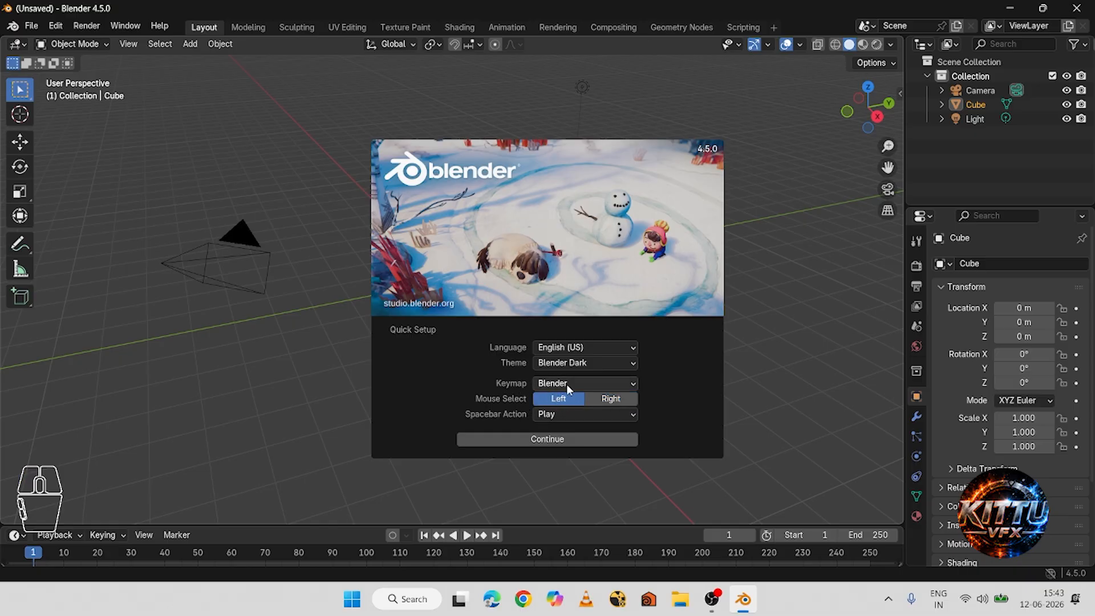
left_click(552, 440)
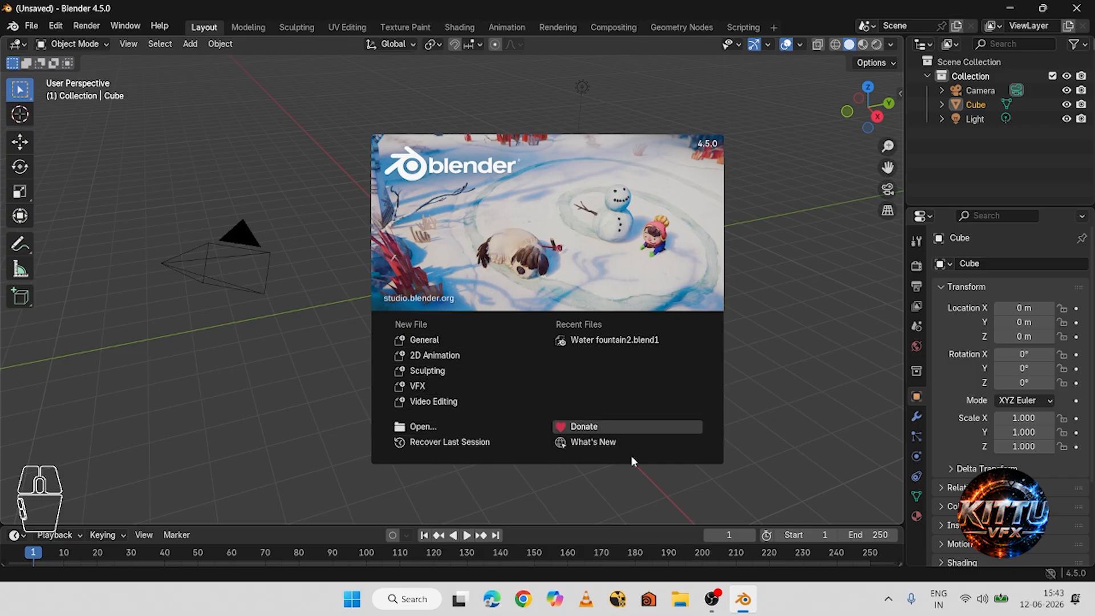
left_click(423, 340)
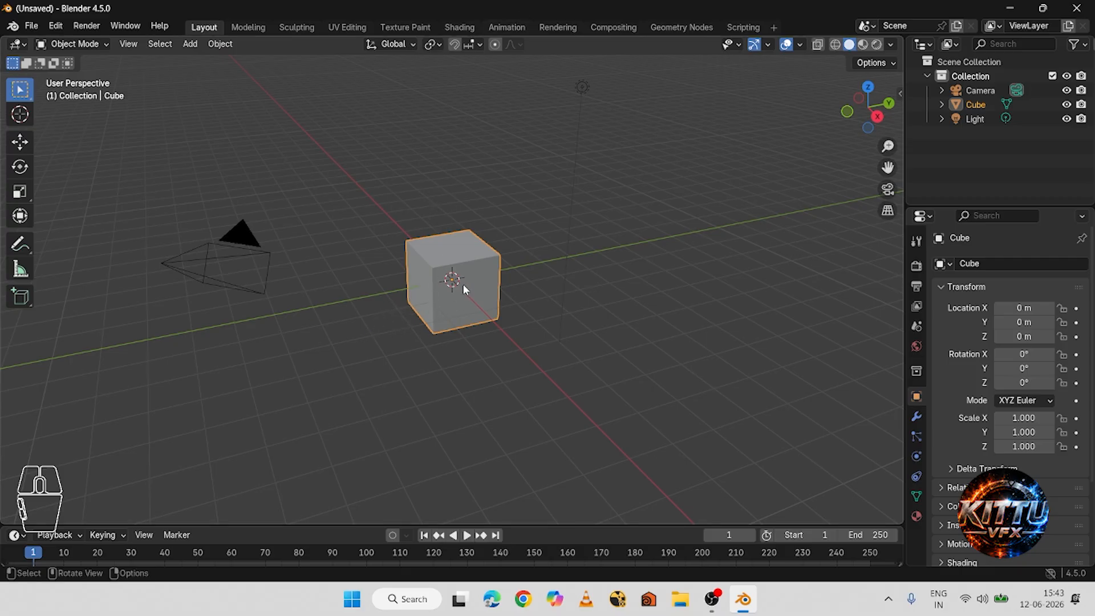
Examine the default cube by orbiting around it and zooming in and out.
middle_click_drag(344, 280, 389, 298)
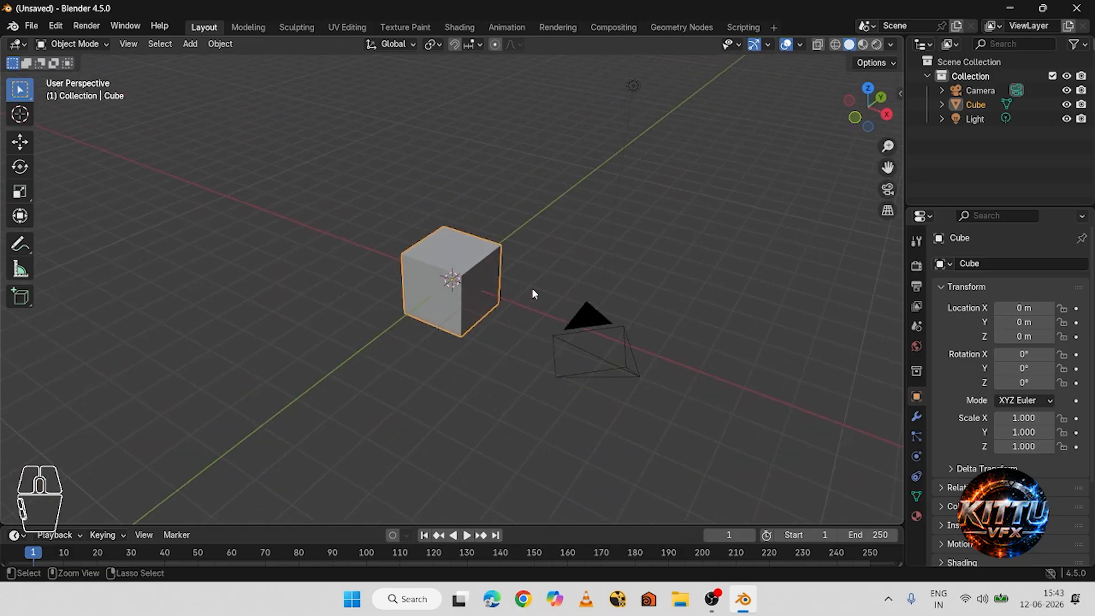
mouse_move(533, 289)
middle_mouse_down("ctrl")
mouse_move(496, 302)
mouse_move(482, 330)
mouse_move(476, 292)
mouse_move(688, 325)
mouse_move(491, 308)
mouse_move(492, 290)
mouse_move(543, 440)
mouse_move(498, 219)
mouse_move(512, 311)
mouse_move(543, 311)
mouse_move(345, 310)
mouse_move(582, 320)
mouse_move(496, 318)
mouse_move(535, 323)
mouse_move(414, 318)
mouse_move(653, 302)
mouse_move(495, 297)
mouse_move(446, 307)
mouse_move(482, 314)
mouse_move(519, 289)
mouse_move(535, 396)
mouse_move(528, 308)
middle_mouse_up("ctrl")
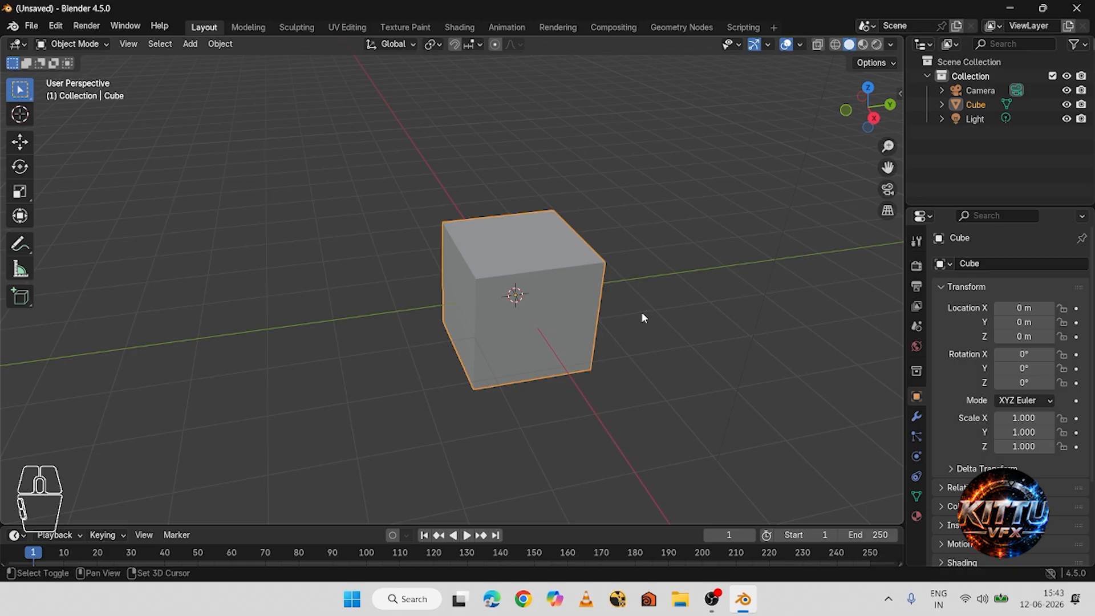
middle_click_drag(605, 307, 456, 293)
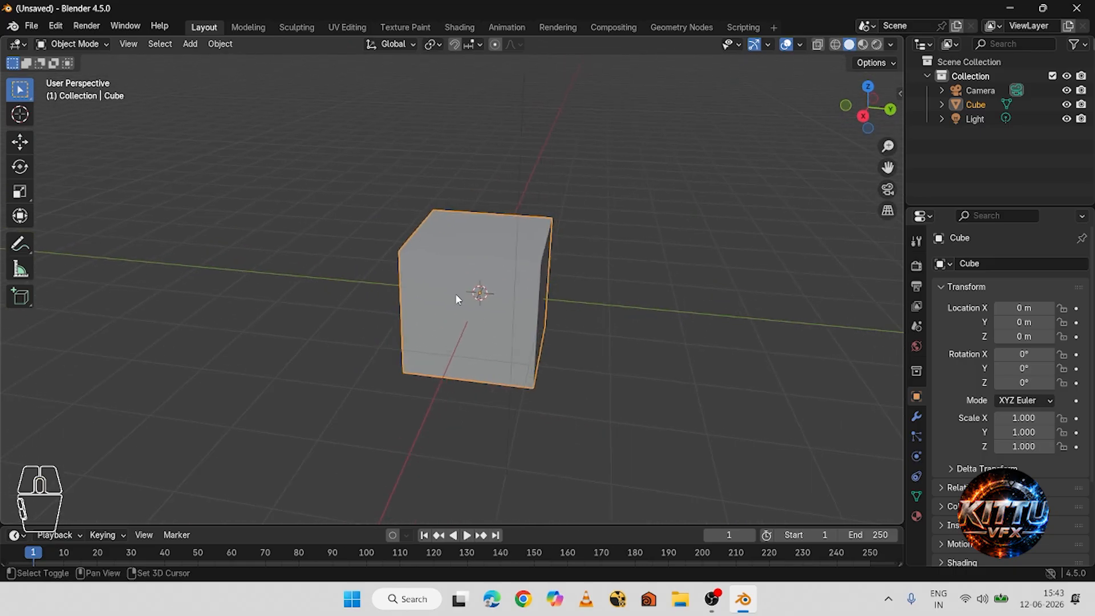
middle_click_drag(518, 344, 575, 299, "ctrl")
scroll(574, 299, "down", 5)
scroll(556, 308, "up", 4)
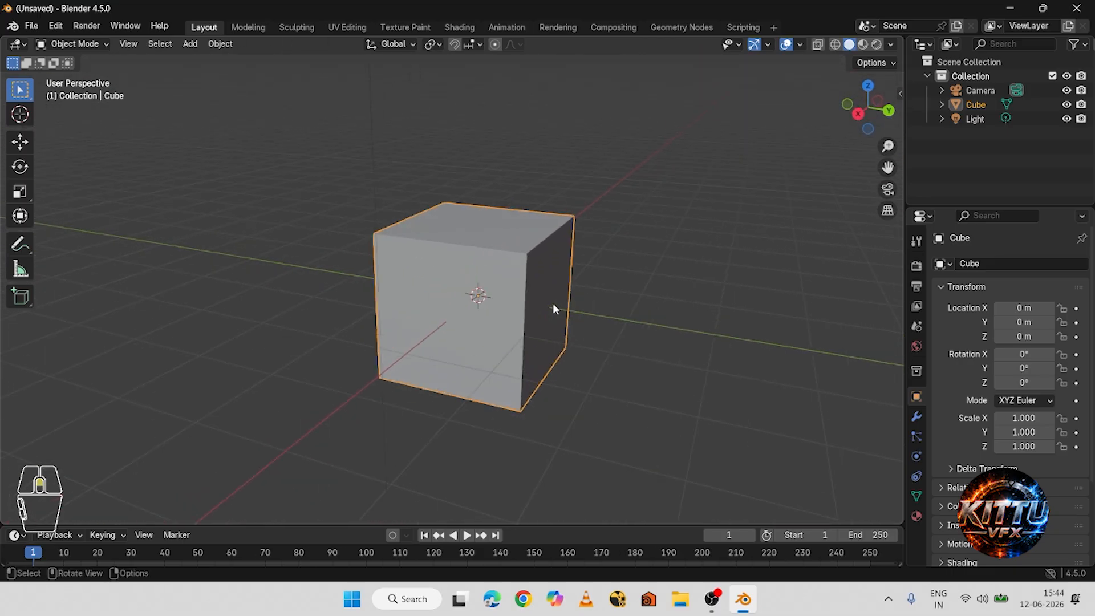
scroll(545, 305, "down", 5)
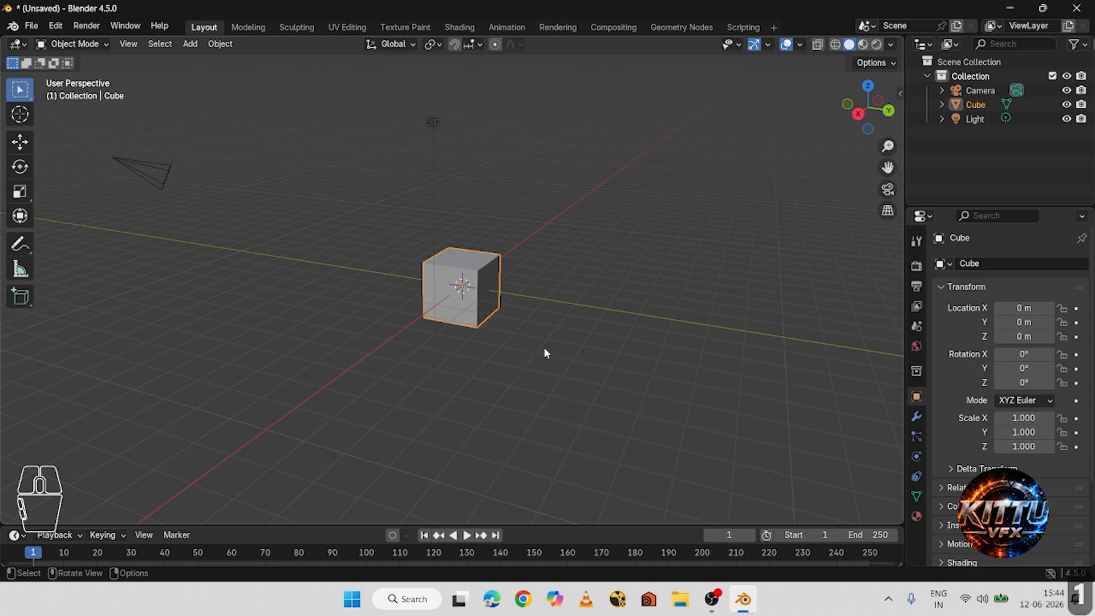
Inspect the cube in the back, top, right, left and front orthographic views.
key("1")
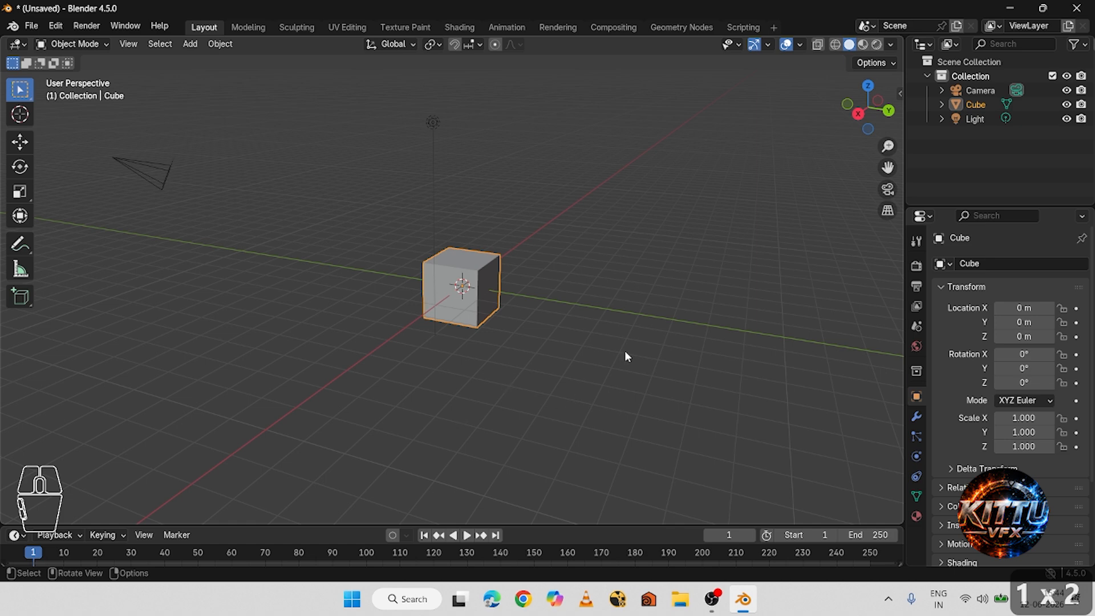
key("alt")
middle_click_drag(594, 330, 455, 340, "alt")
scroll(455, 341, "up", 1, "alt")
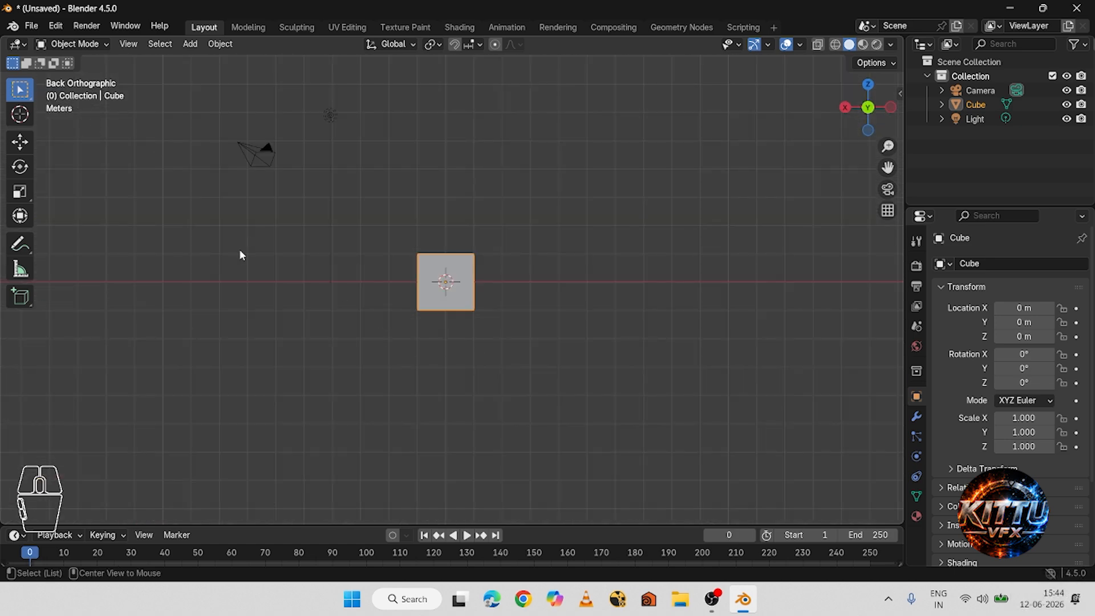
middle_click_drag(346, 246, 614, 285, "alt")
scroll(613, 285, "up", 1, "alt")
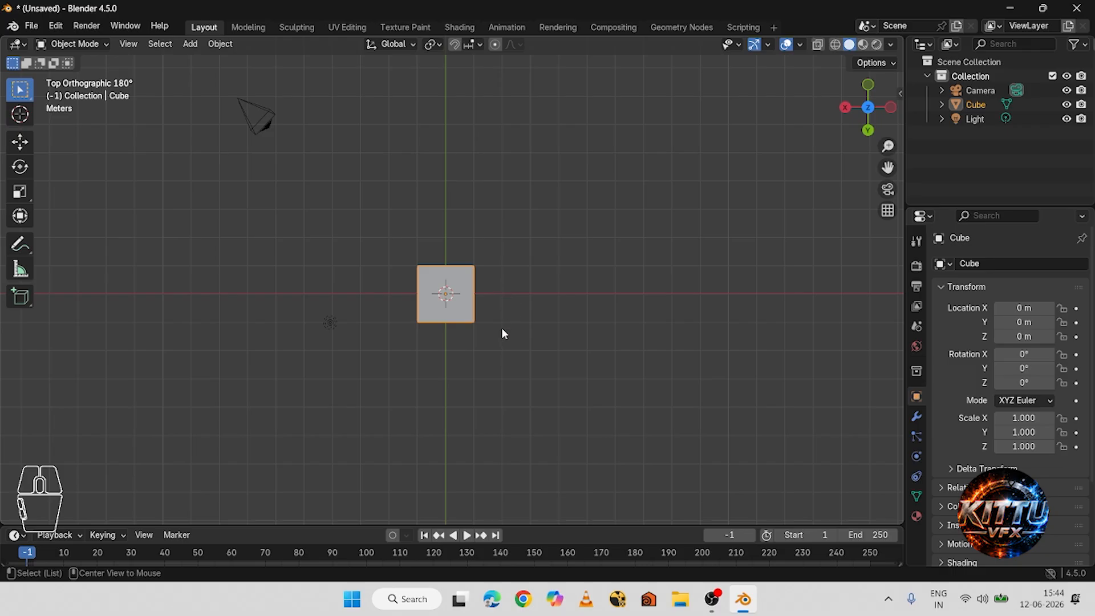
middle_click_drag(505, 350, 506, 252, "alt")
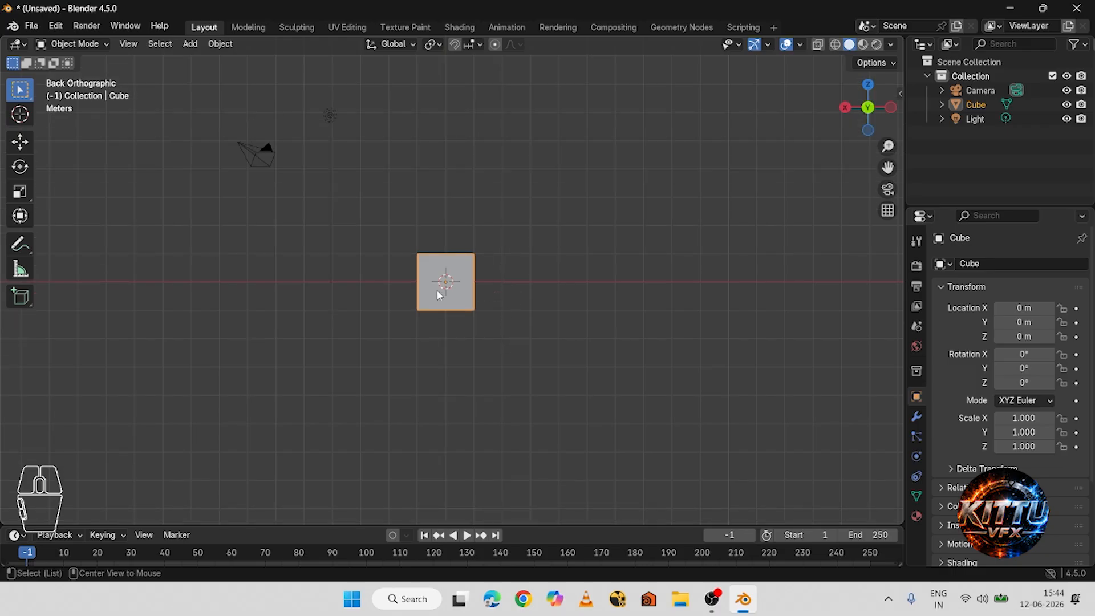
middle_click_drag(437, 290, 541, 289, "alt")
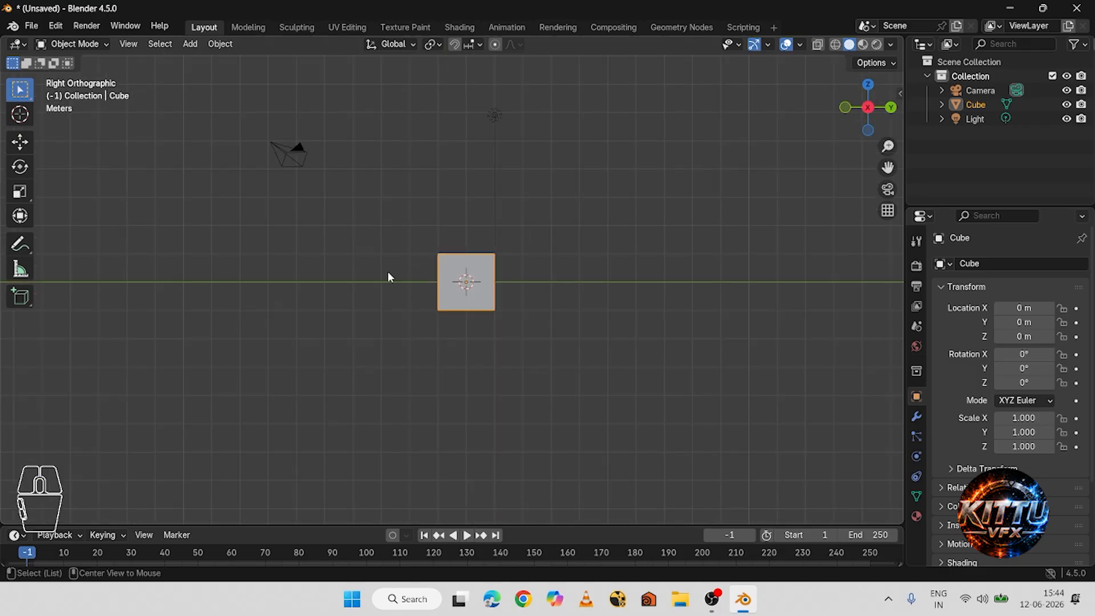
middle_click_drag(640, 303, 264, 296, "alt")
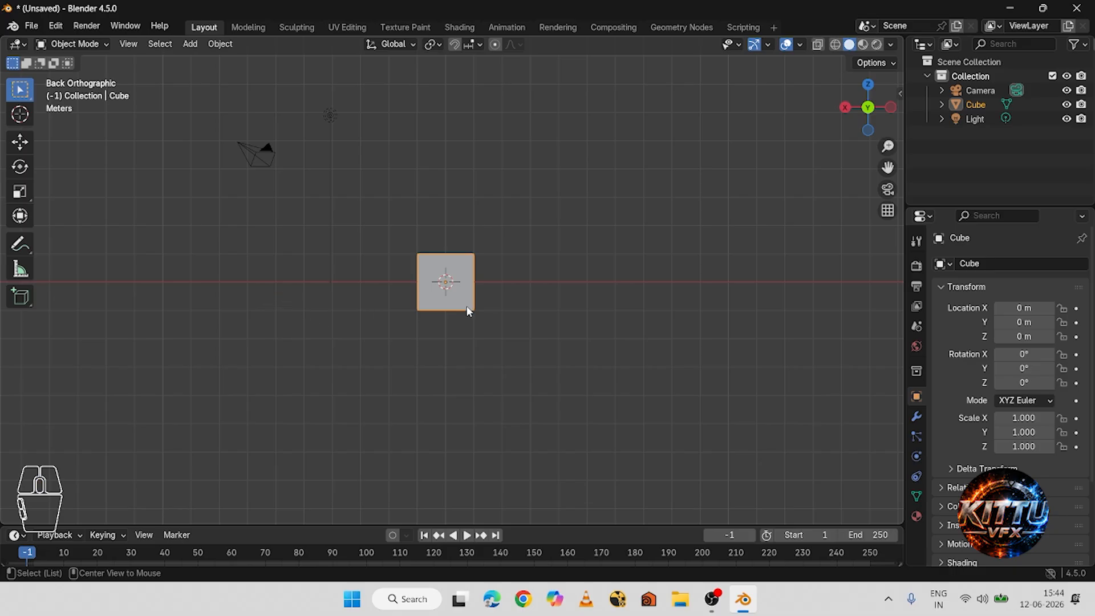
middle_click_drag(468, 311, 207, 312, "alt")
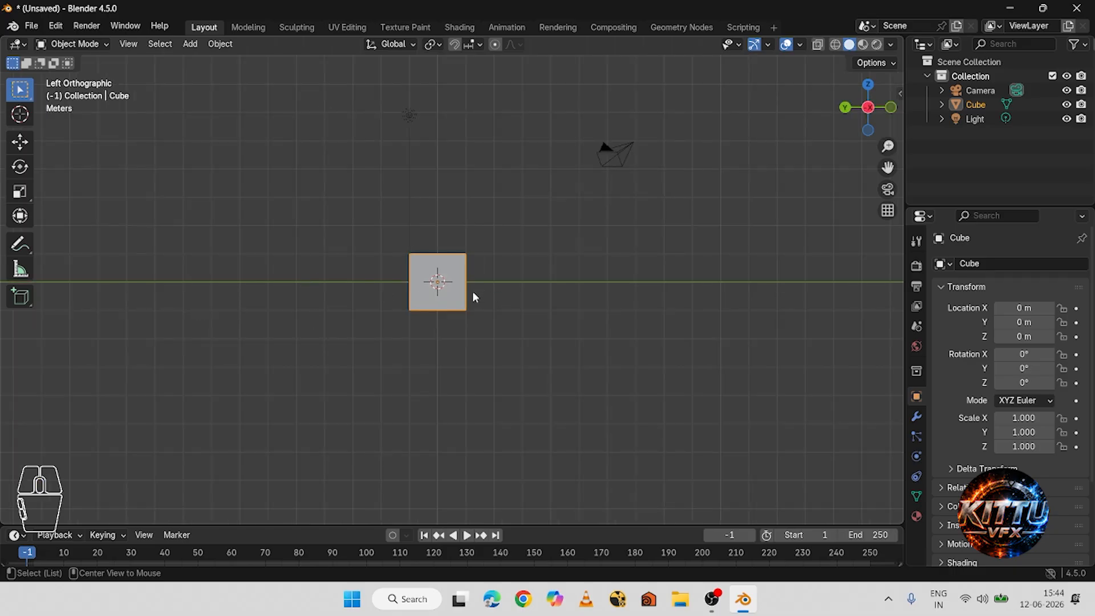
middle_click_drag(467, 292, 299, 295, "alt")
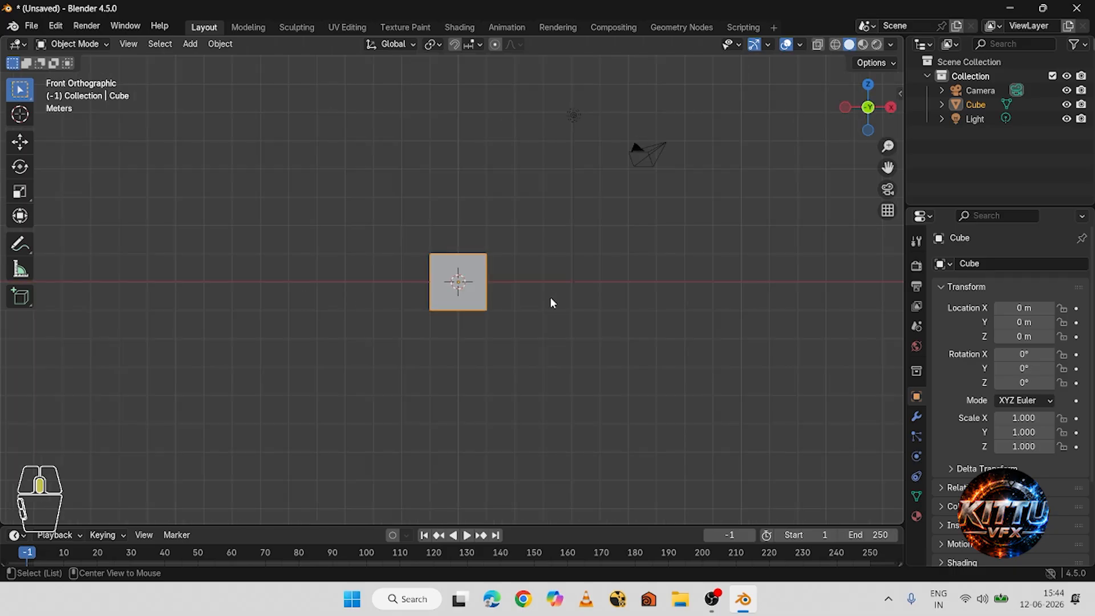
Compare the cube's top, side and front orthographic views again, ending in a free perspective view.
middle_click_drag(529, 285, 524, 439, "alt")
middle_click_drag(527, 391, 521, 282, "alt")
middle_click_drag(433, 322, 593, 344, "alt")
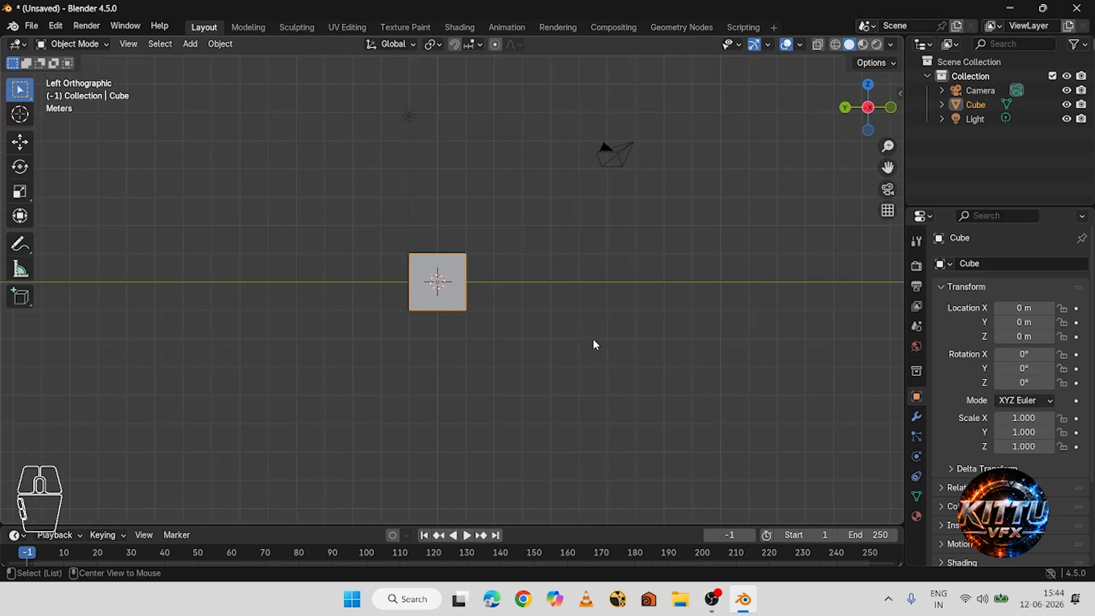
middle_click_drag(538, 250, 558, 295, "alt")
scroll(543, 351, "up", 1, "alt")
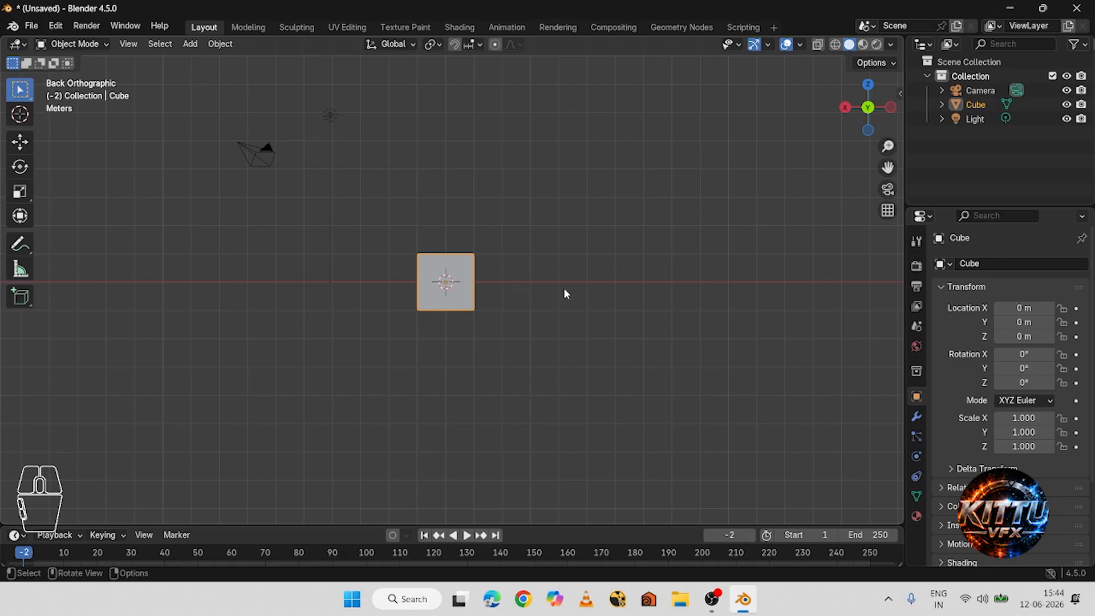
middle_click_drag(627, 306, 459, 325, "alt")
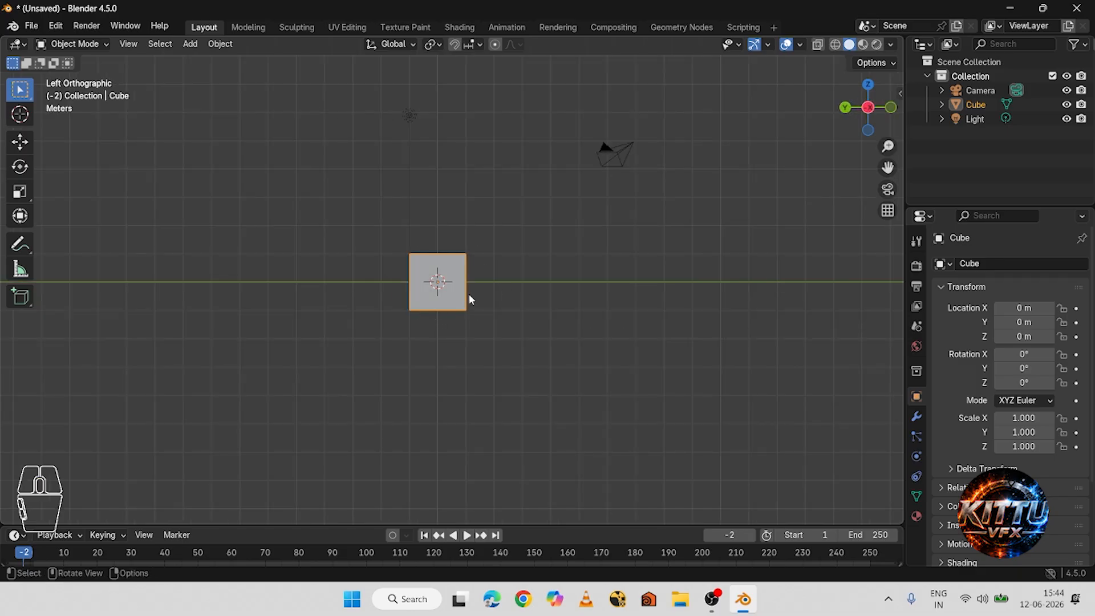
middle_click_drag(542, 316, 548, 394, "alt")
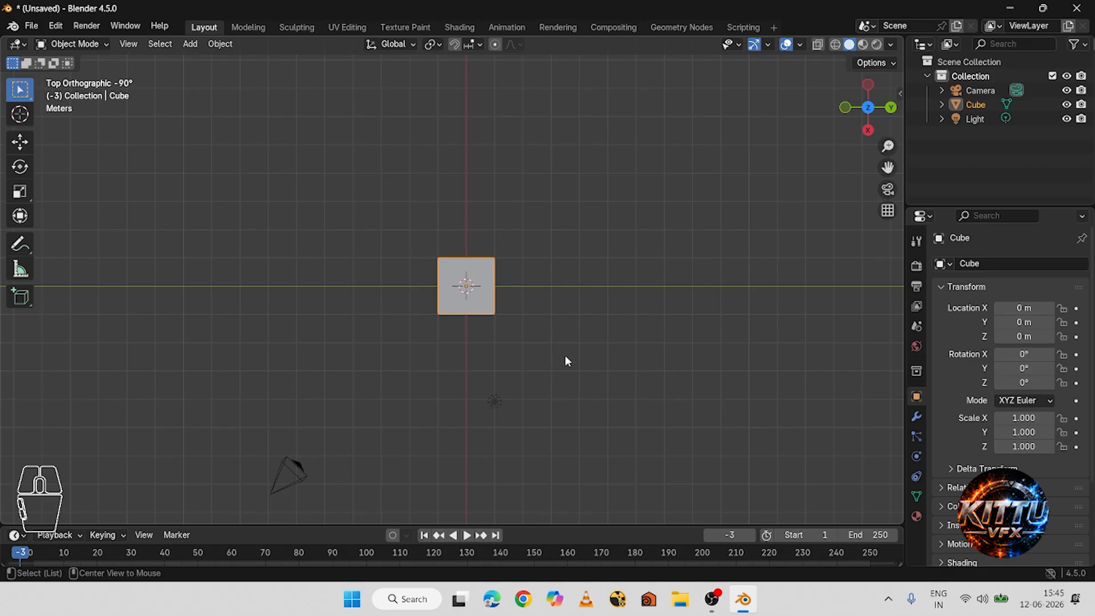
middle_click_drag(565, 355, 692, 325, "alt")
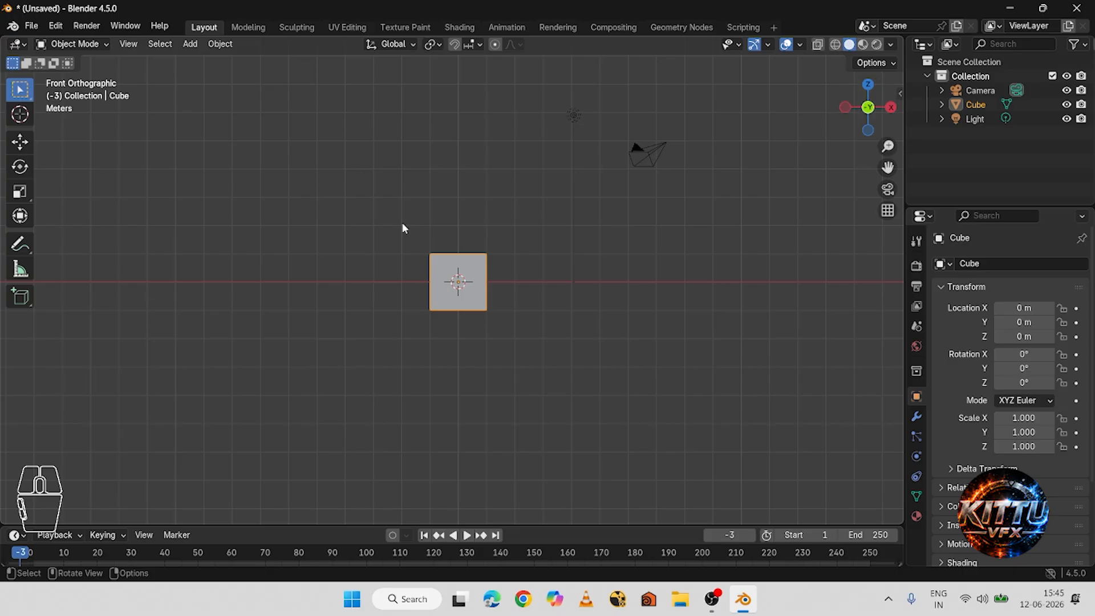
middle_click_drag(637, 293, 571, 351)
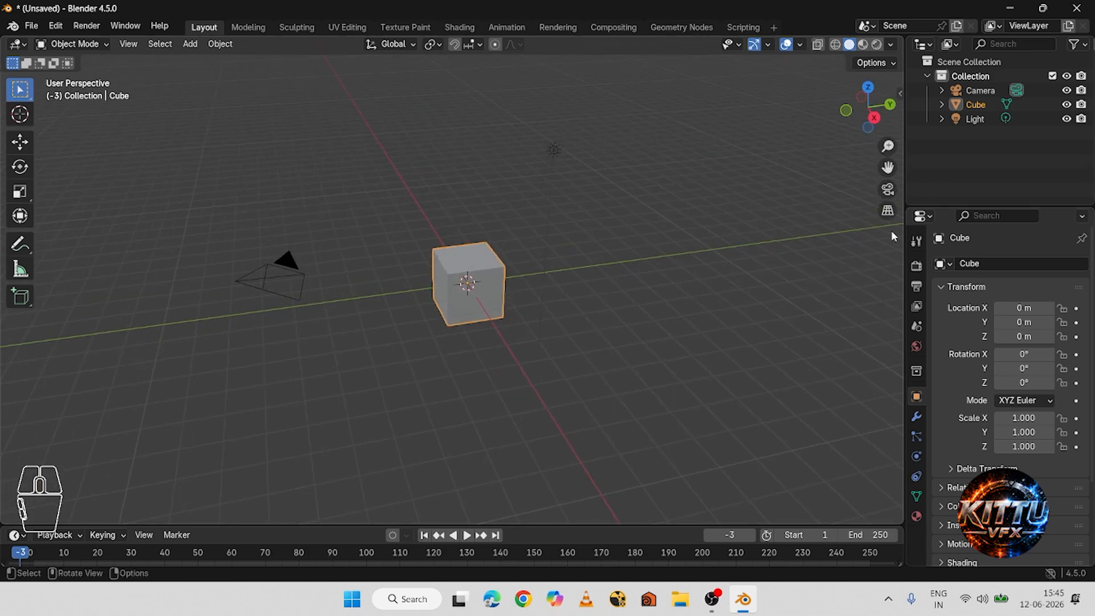
Widen the Outliner and Properties editors and enlarge the Properties editor's height.
left_click_drag(905, 231, 866, 240)
left_click_drag(937, 208, 938, 292)
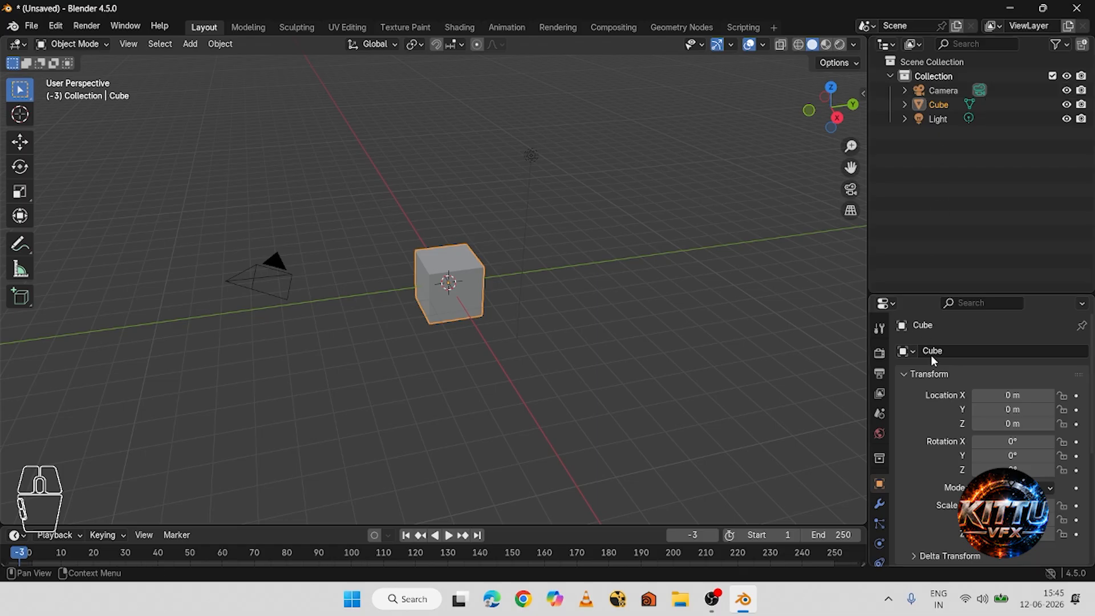
left_click(891, 306)
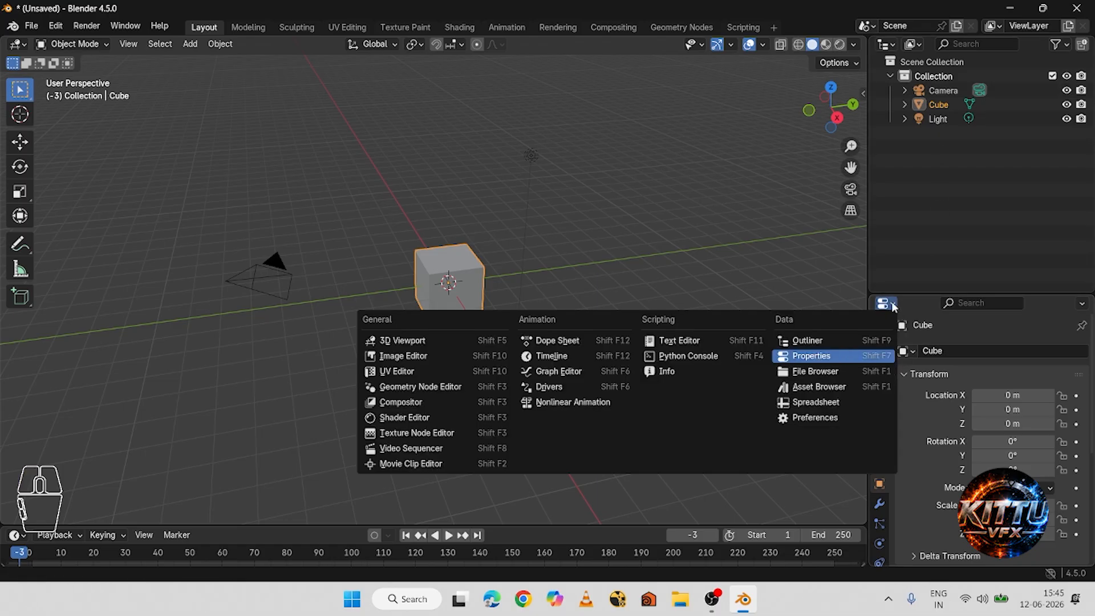
left_click(893, 306)
left_click_drag(922, 295, 921, 188)
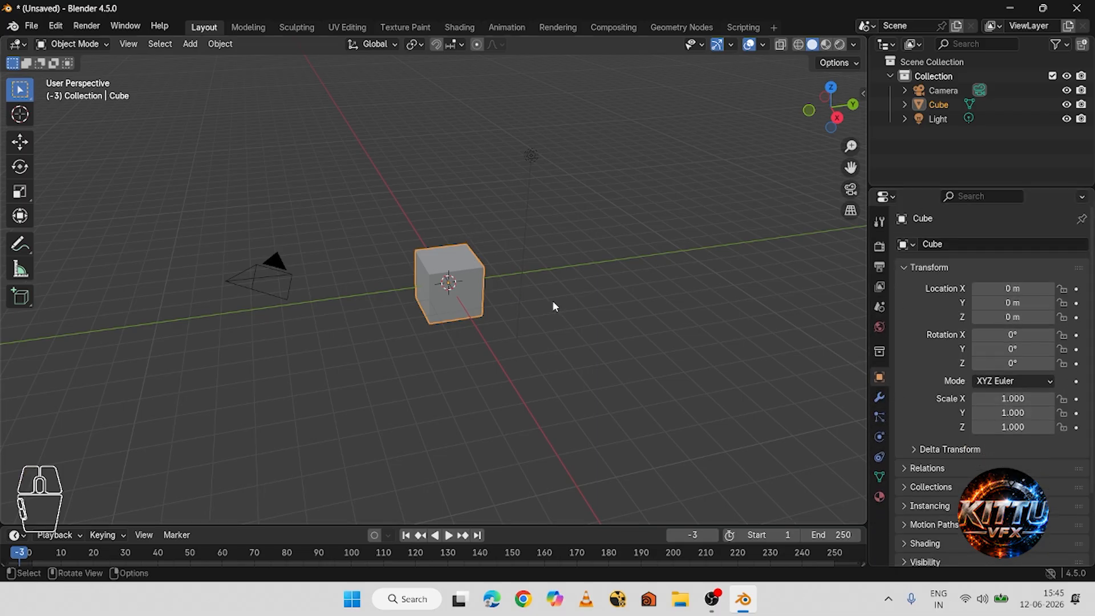
Select the cube and look through its object properties.
left_click(462, 264)
scroll(1022, 334, "down", 3)
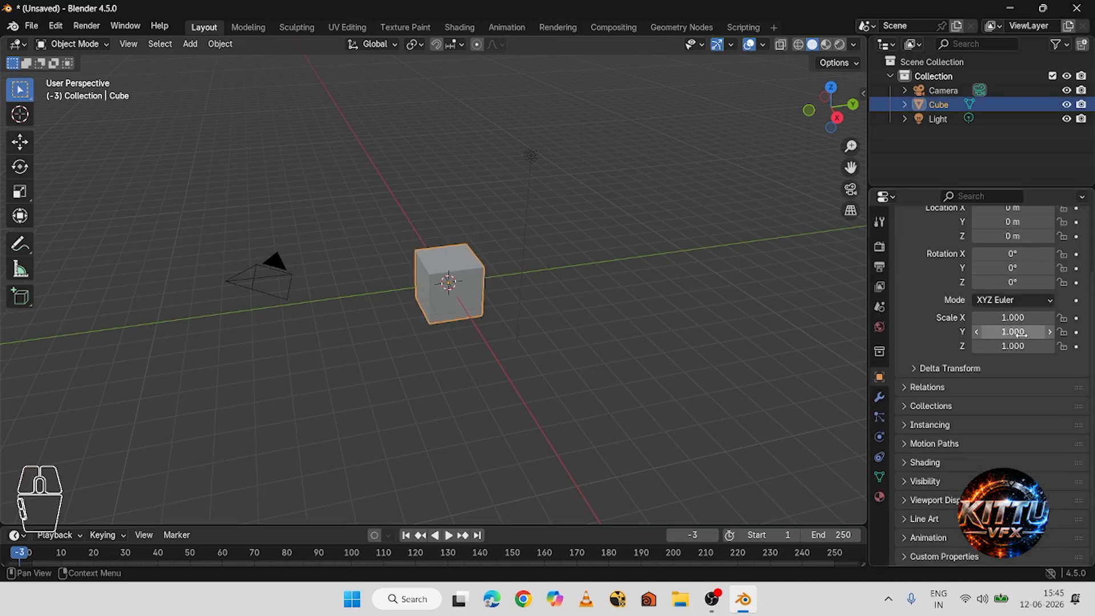
scroll(1017, 373, "up", 3)
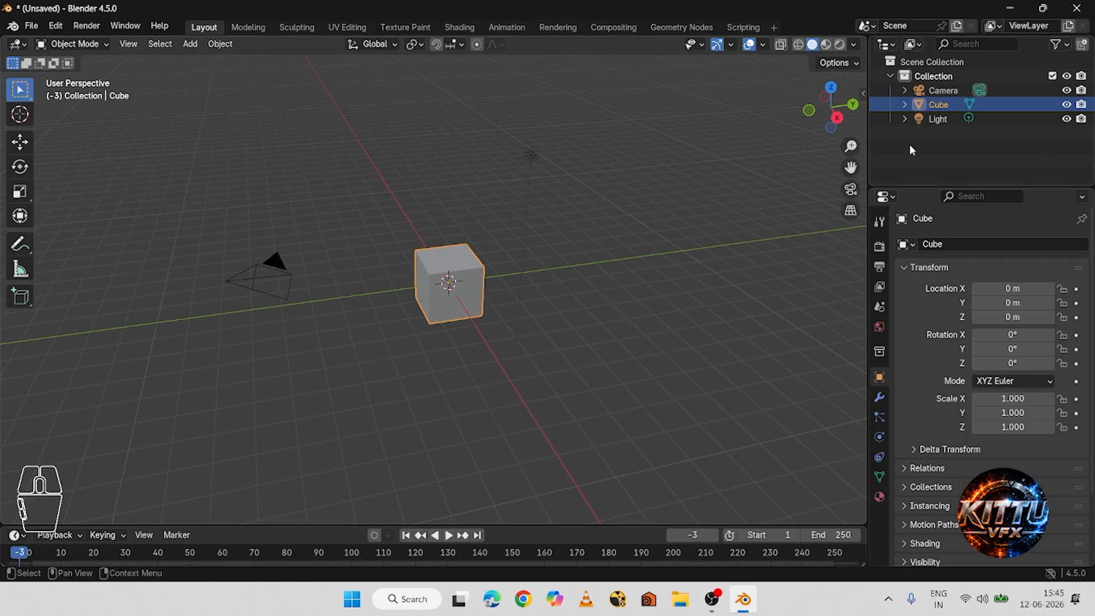
Narrow the side editors slightly and expand the Camera, Cube and Light entries in the Outliner.
left_click_drag(867, 133, 873, 123)
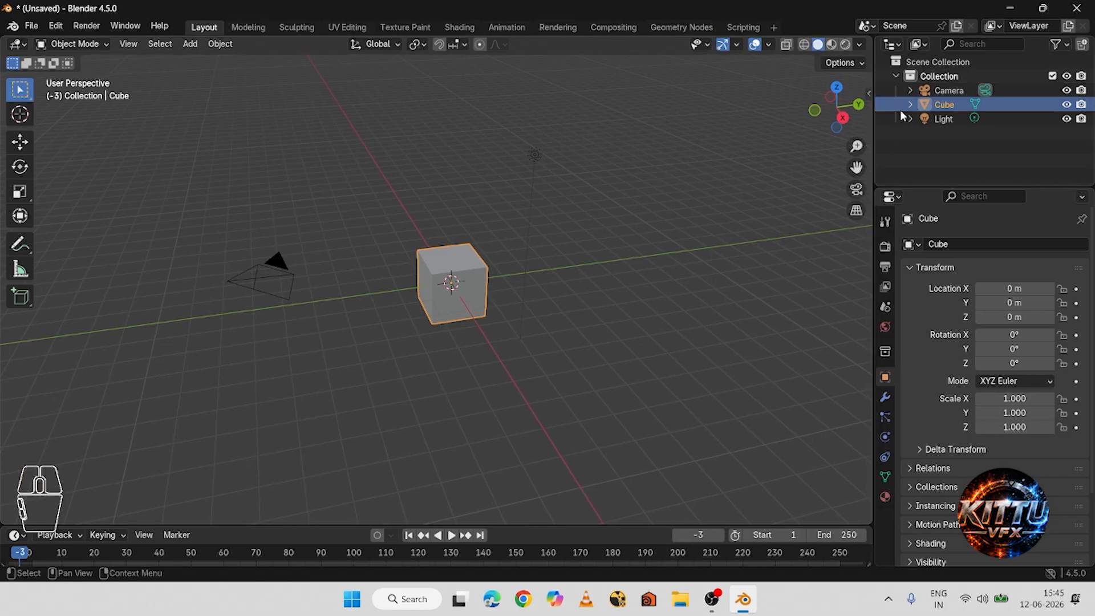
left_click(908, 90)
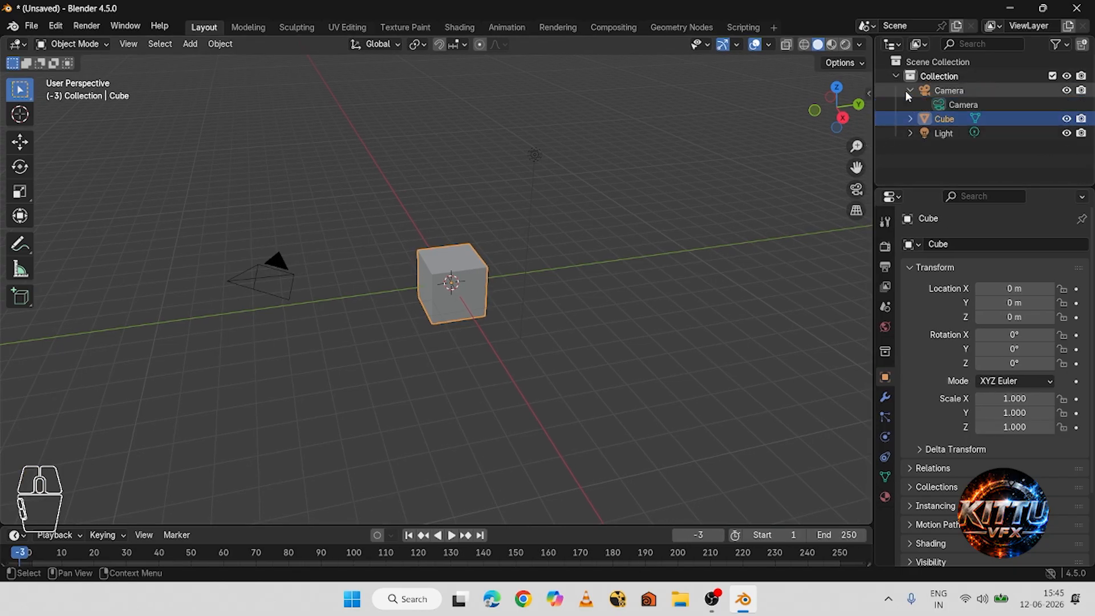
left_click(911, 119)
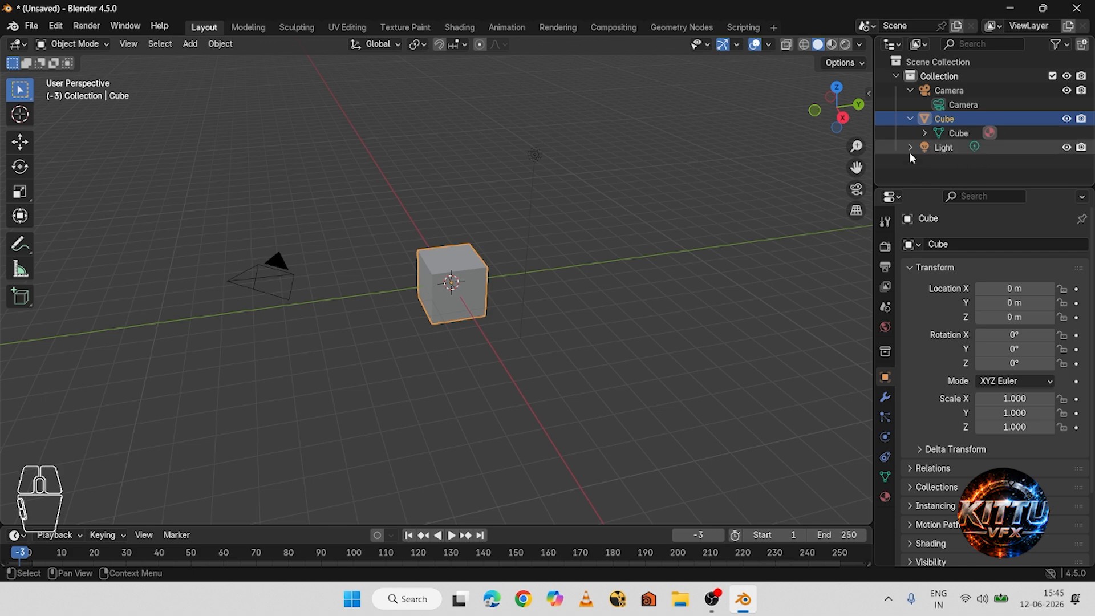
left_click(910, 148)
Box-select the camera, cube and light together, and deselect everything.
scroll(512, 325, "down", 3)
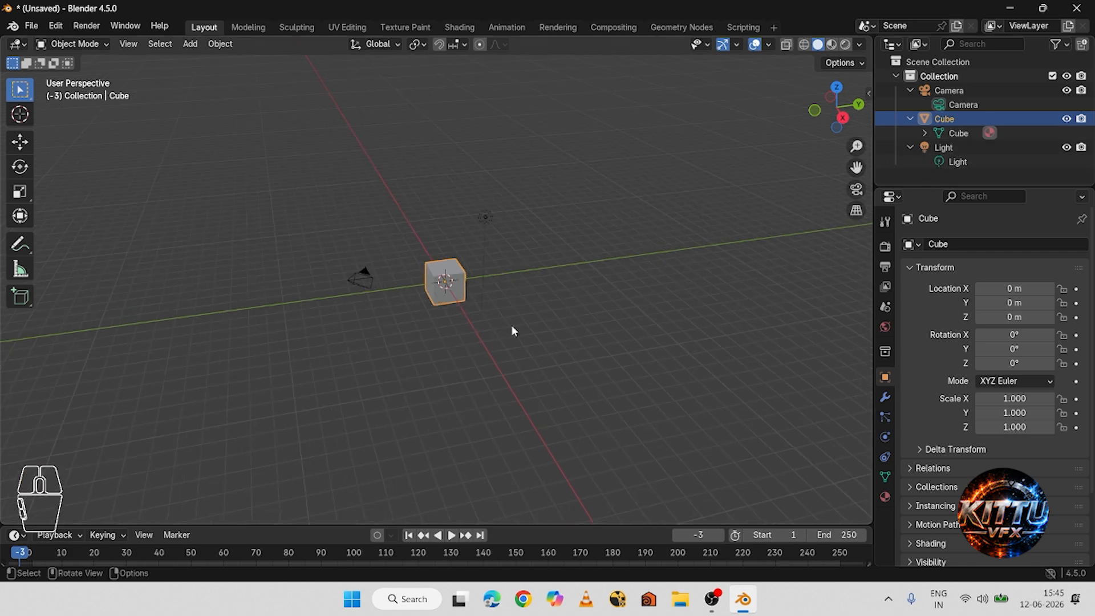
left_click_drag(626, 419, 321, 77)
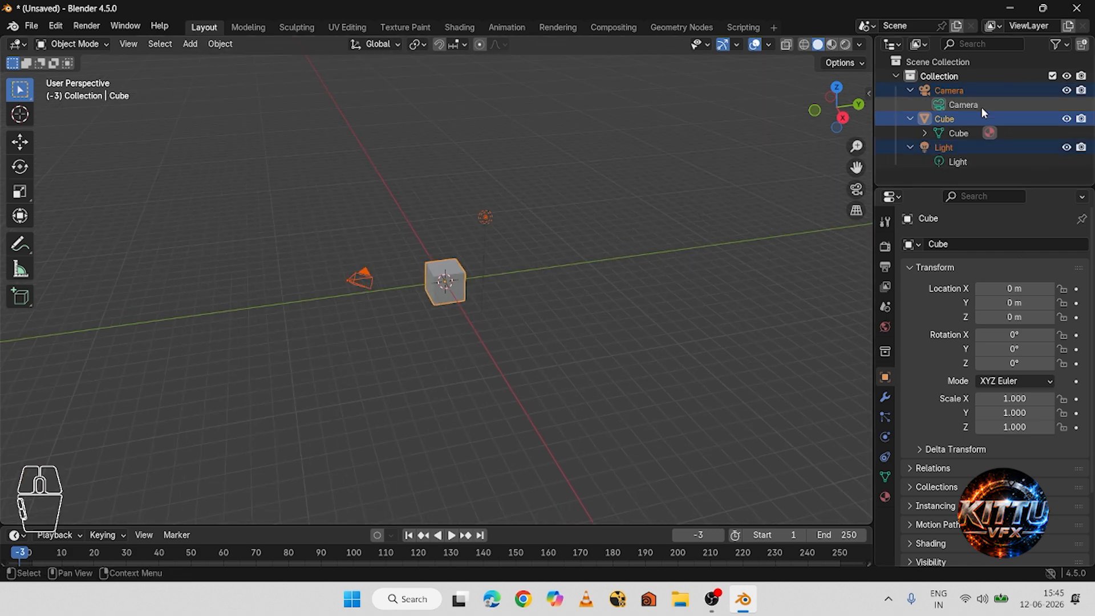
left_click(617, 225)
middle_click_drag(527, 195, 590, 284)
scroll(582, 279, "up", 6)
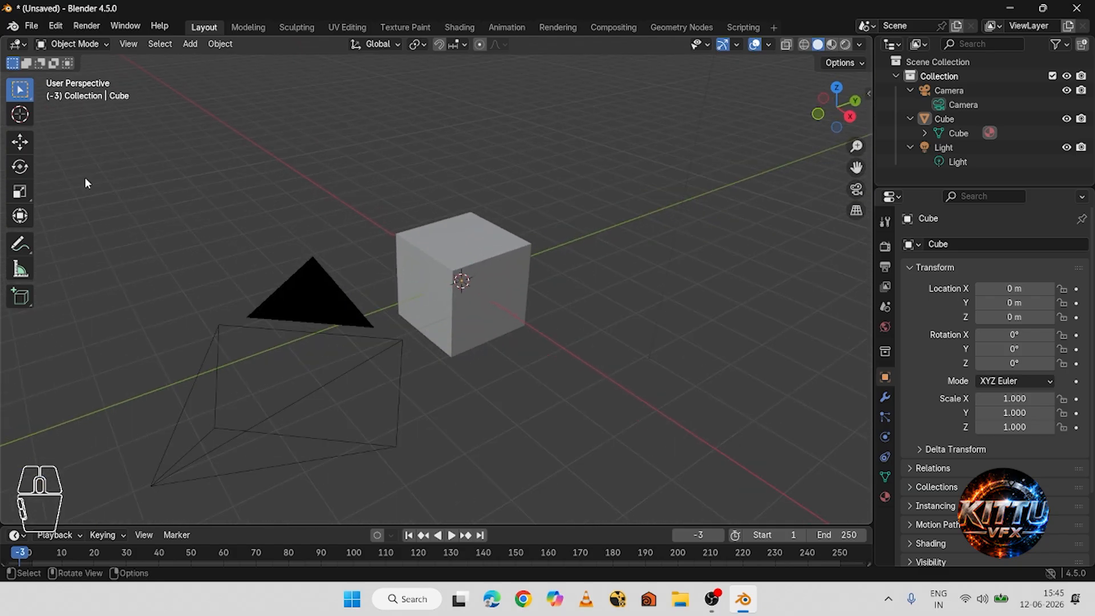
Hide the 3D viewport's toolbar.
key("t")
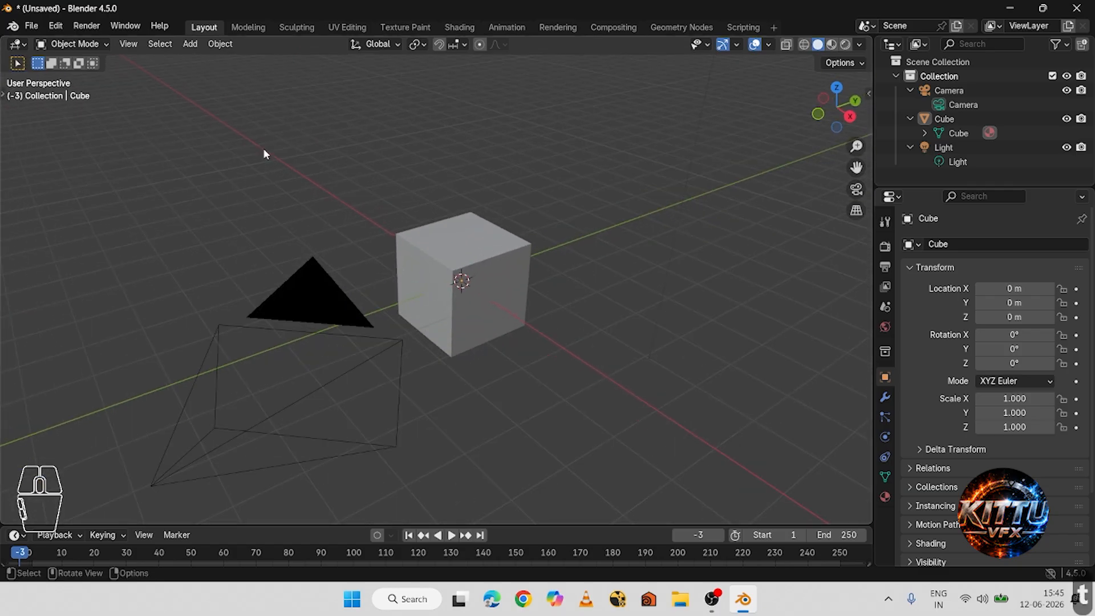
Show the viewport toolbar again, toggling it off and on, and open the sidebar with the cube's transform values.
key("t")
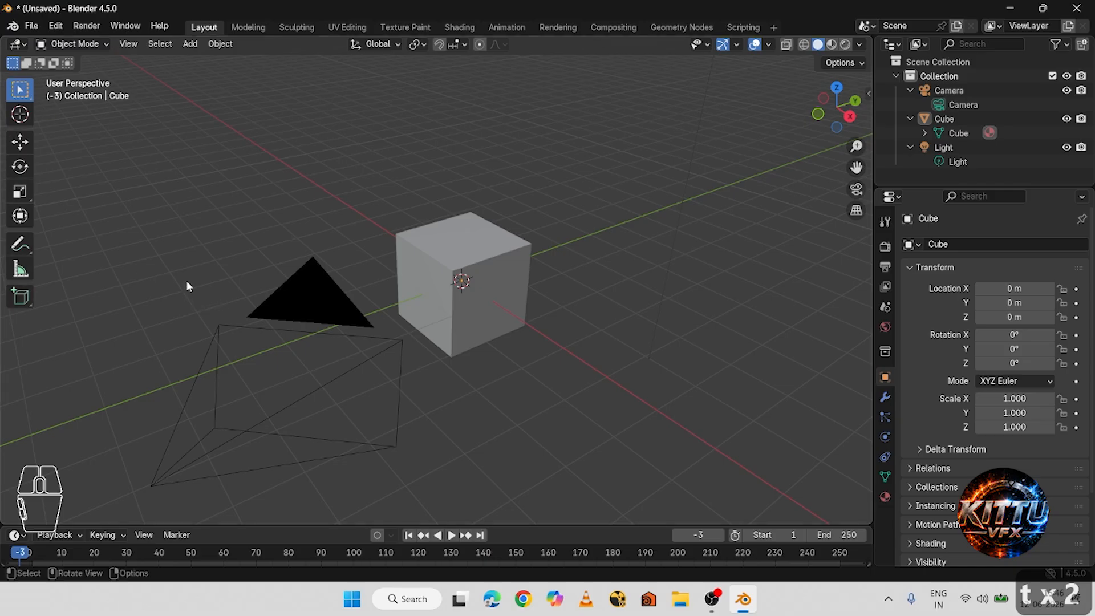
key("t")
key("t")
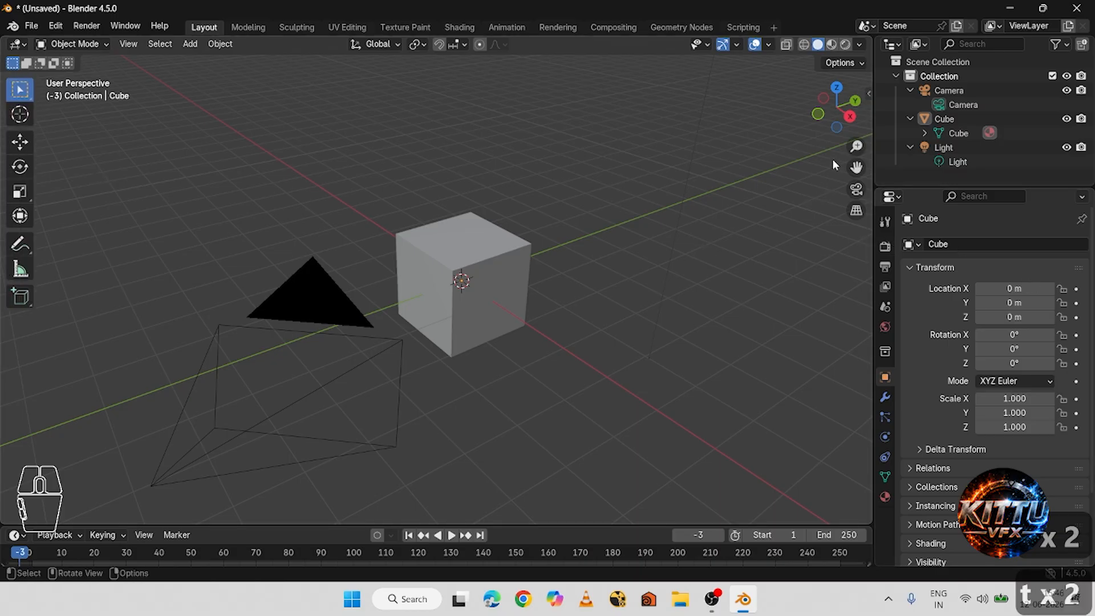
key("n")
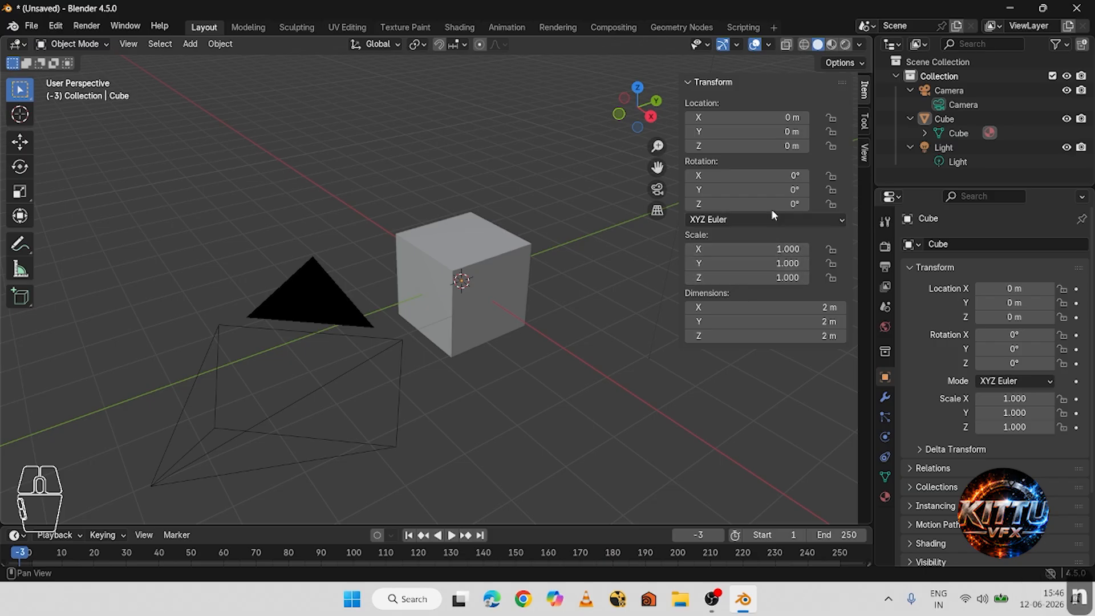
key("n")
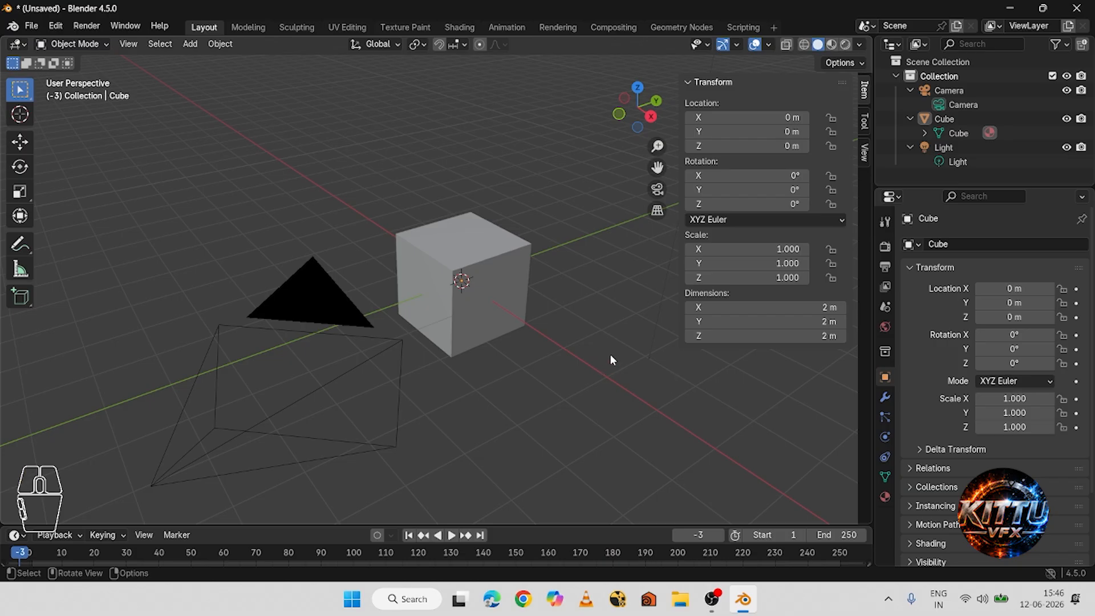
Select and deselect the cube in the viewport, leaving it selected.
left_click(487, 248)
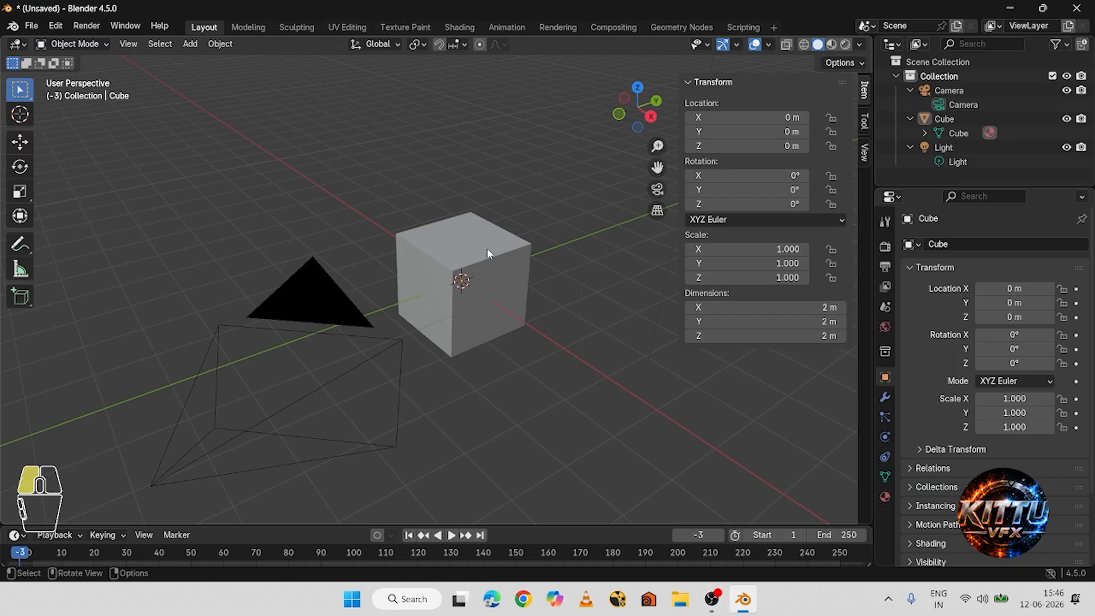
left_click(589, 380)
left_click(491, 278)
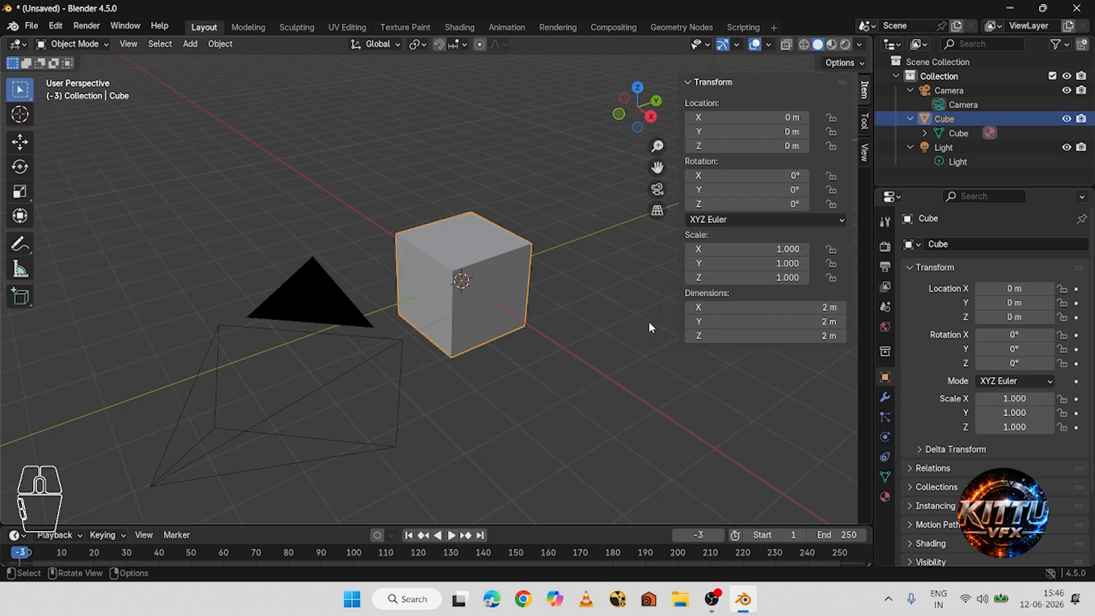
left_click(717, 411)
left_click(504, 296)
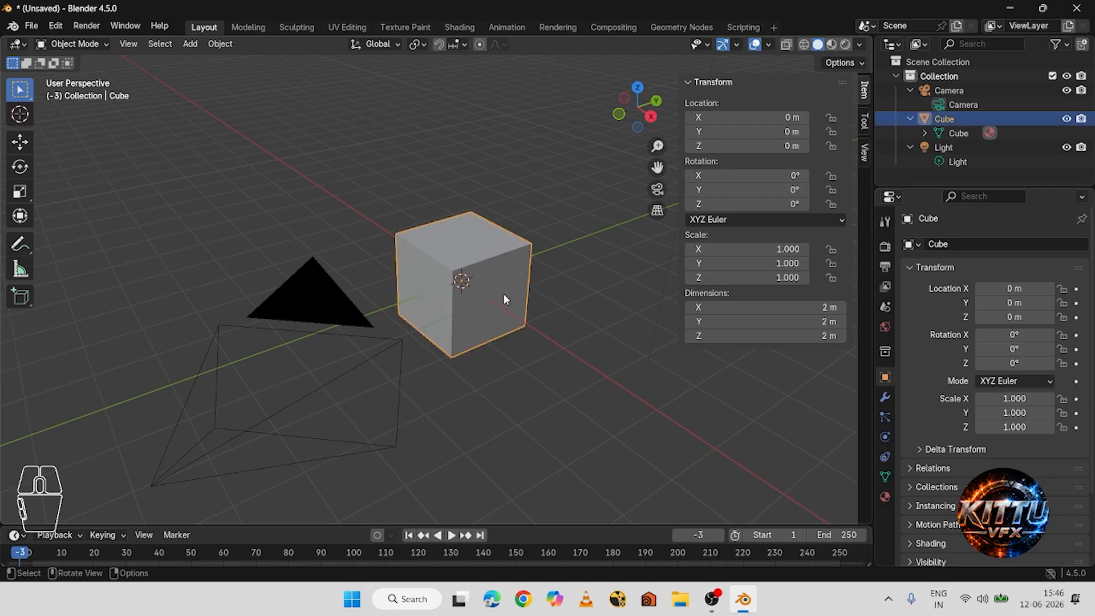
Expand the scene's Units settings and try Centimeters, followed by Millimeters, as the length unit.
left_click(885, 306)
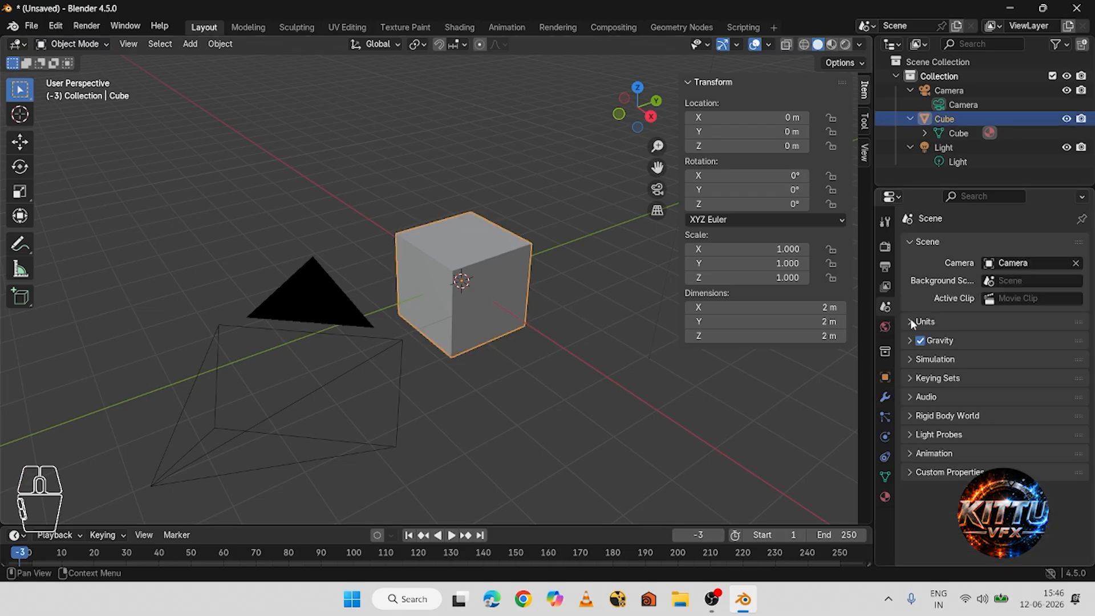
left_click(910, 322)
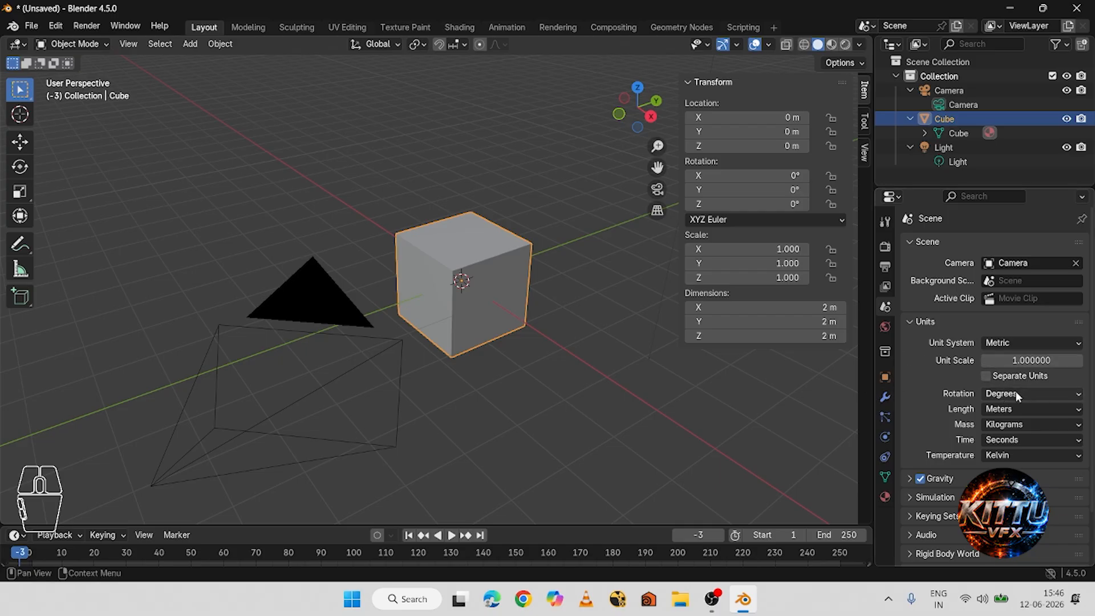
left_click(1019, 411)
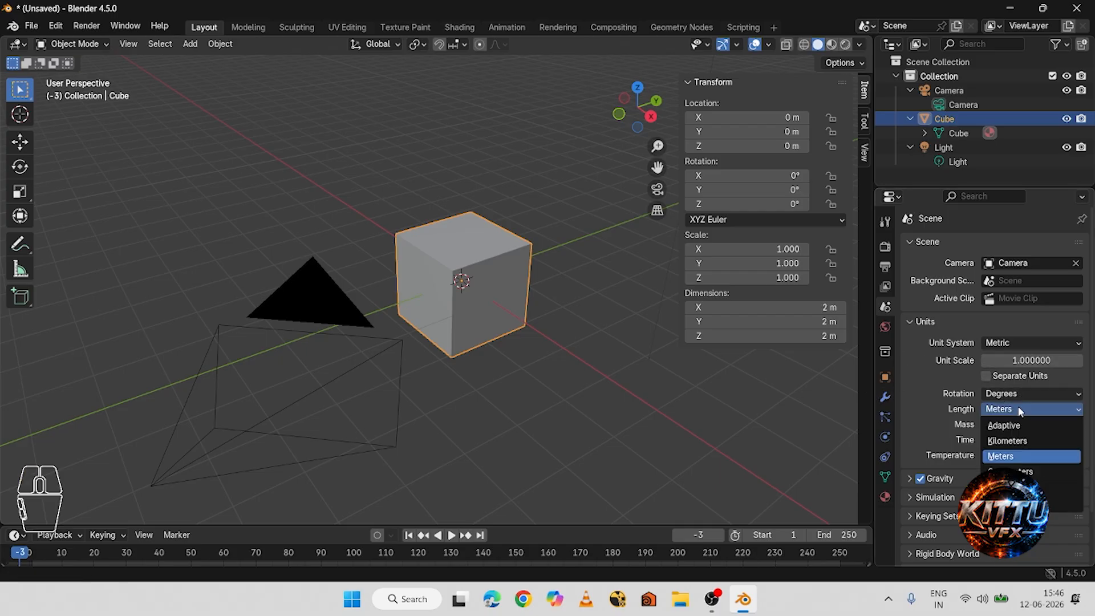
left_click(1015, 471)
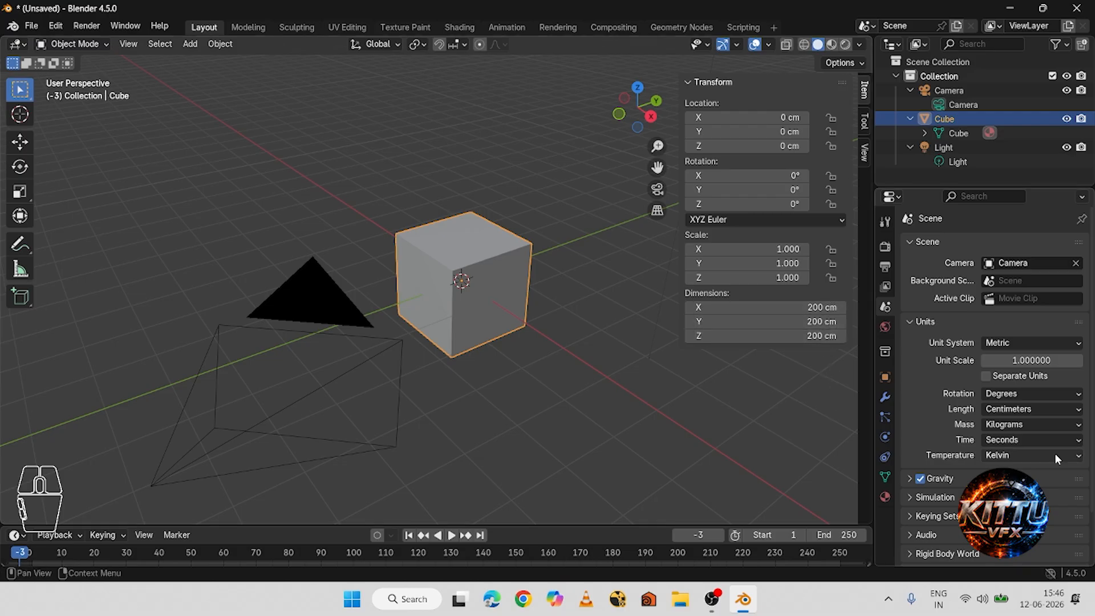
left_click(1033, 410)
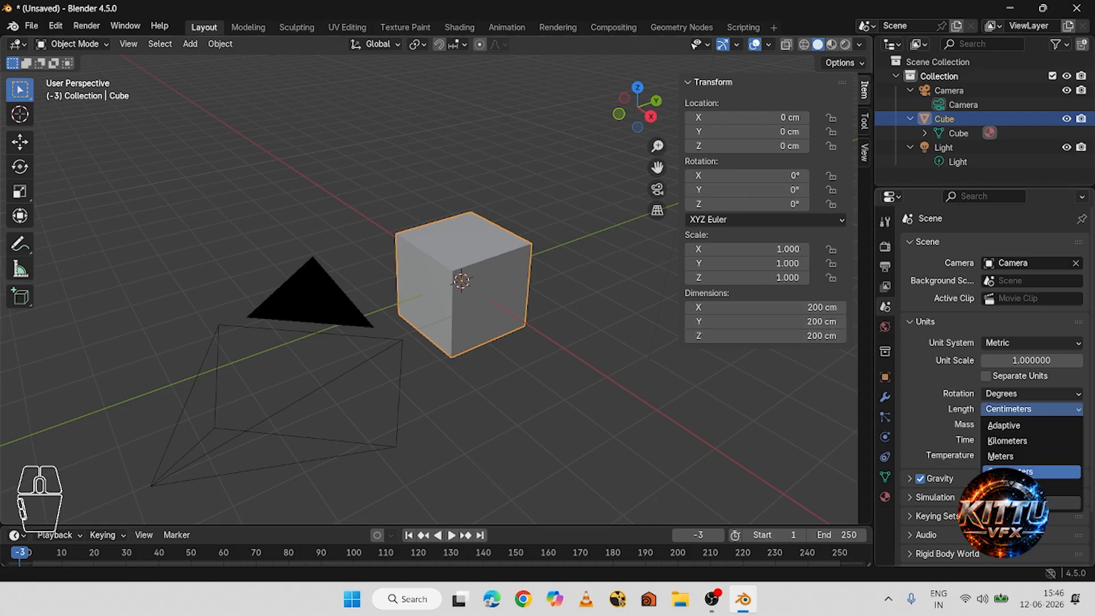
left_click(1013, 487)
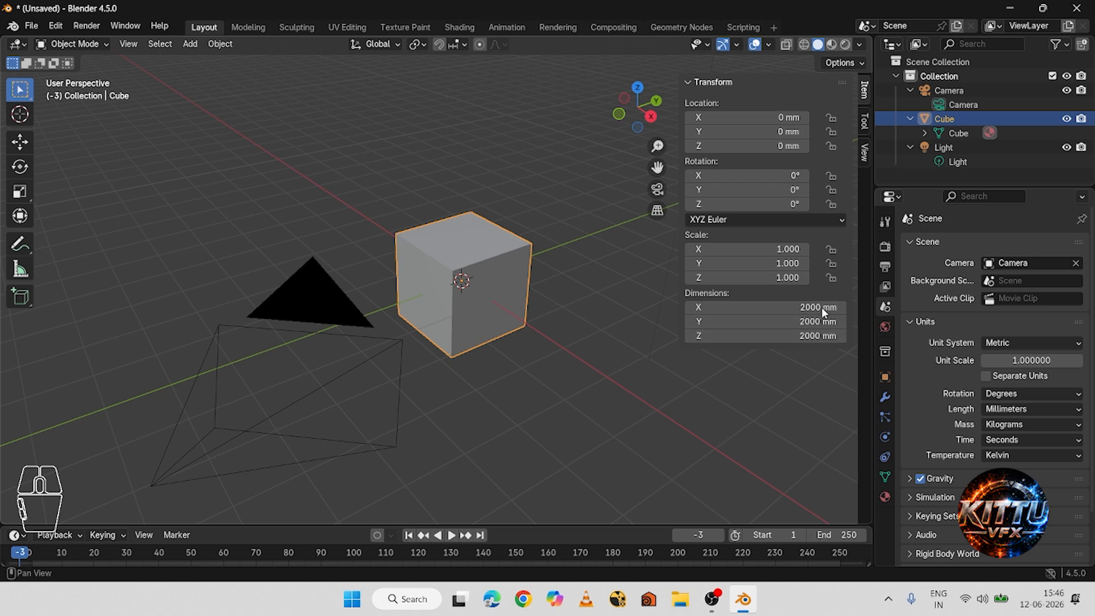
Set the scene's length unit to Meters and hide the viewport's sidebar.
left_click(1019, 412)
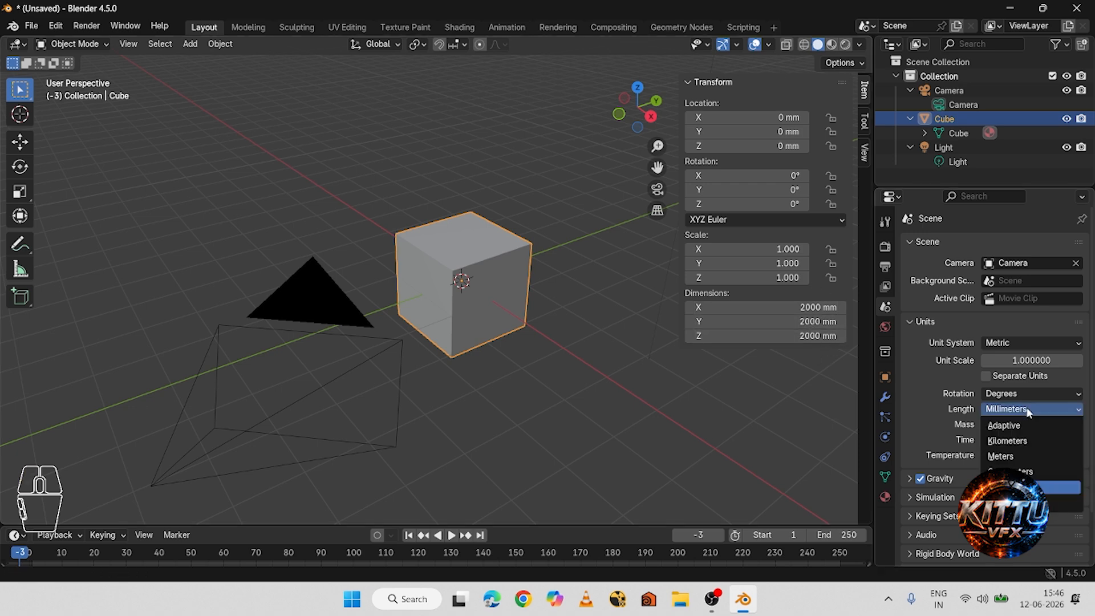
left_click(1004, 457)
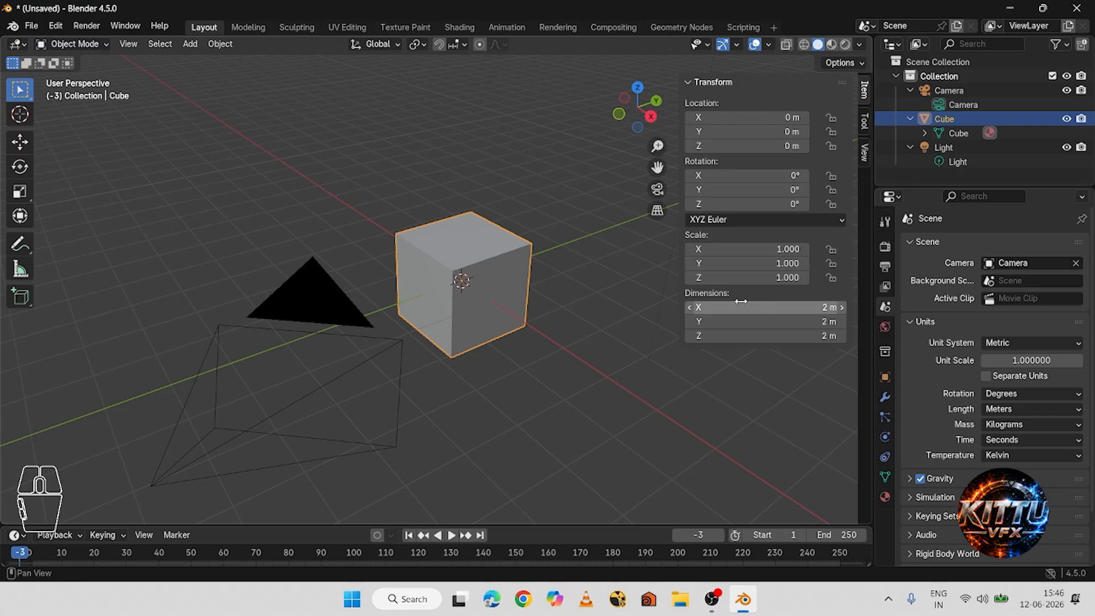
key("n")
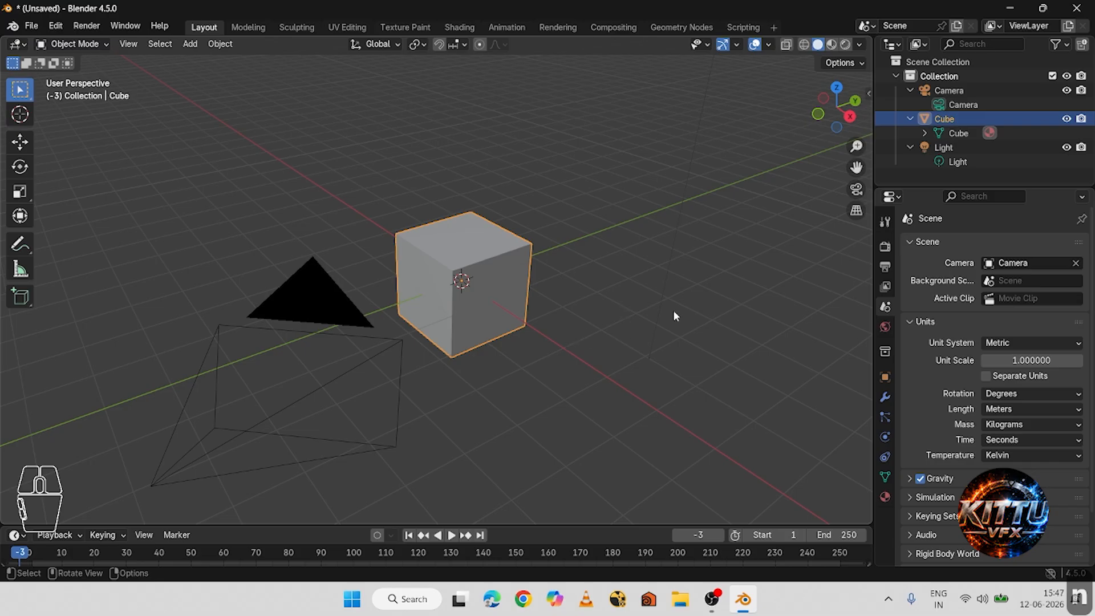
Zoom in on the scene, toggle repeatedly between camera view and user perspective, and deselect the cube.
left_click_drag(856, 146, 881, 164)
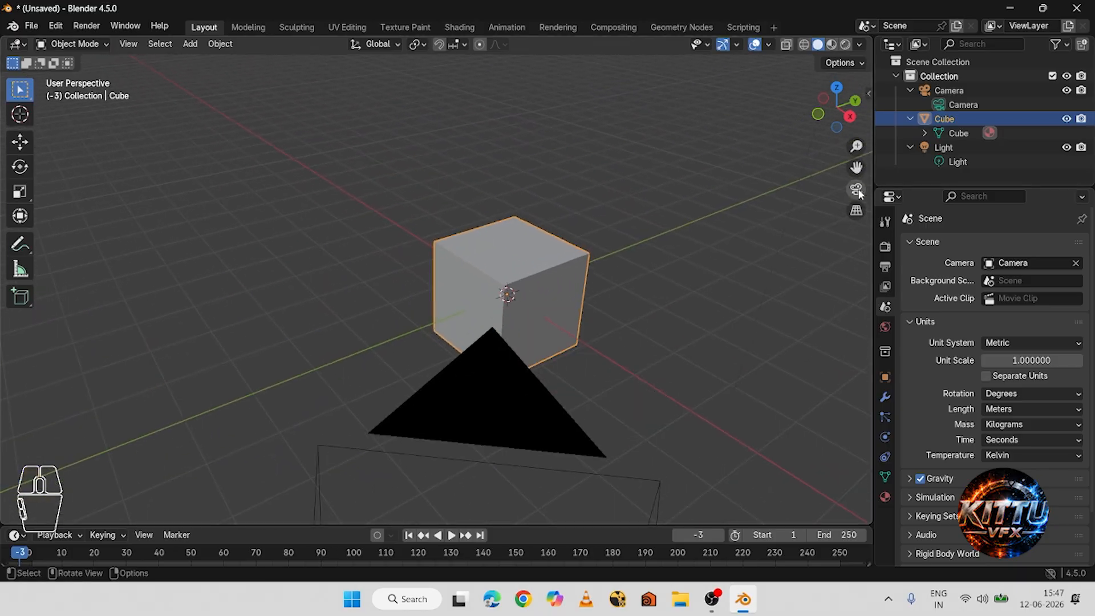
left_click(856, 189)
left_click(857, 190)
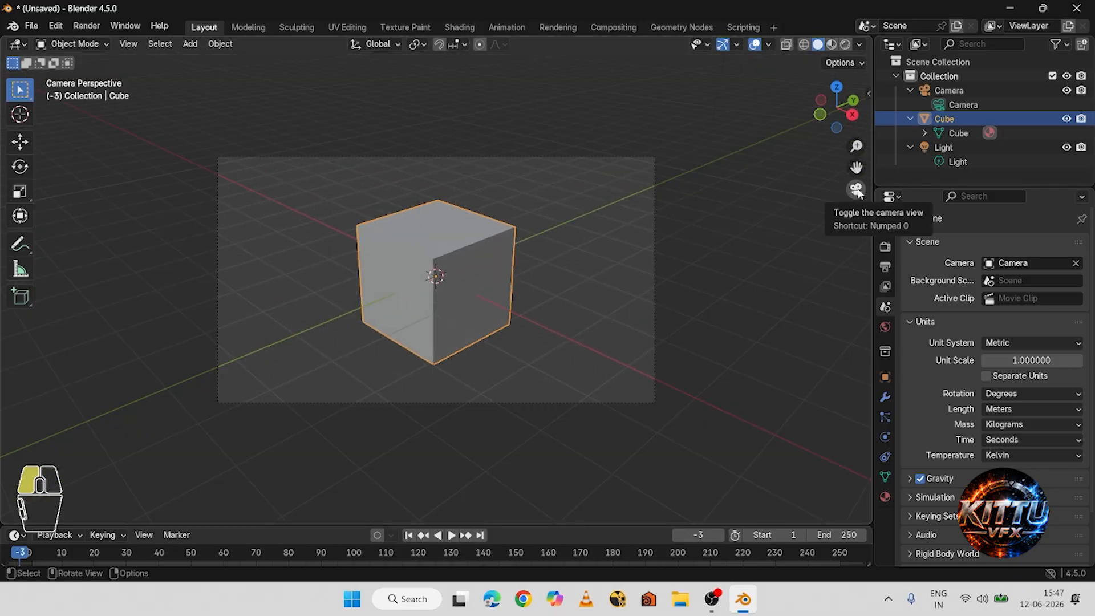
left_click(857, 190)
left_click(857, 190)
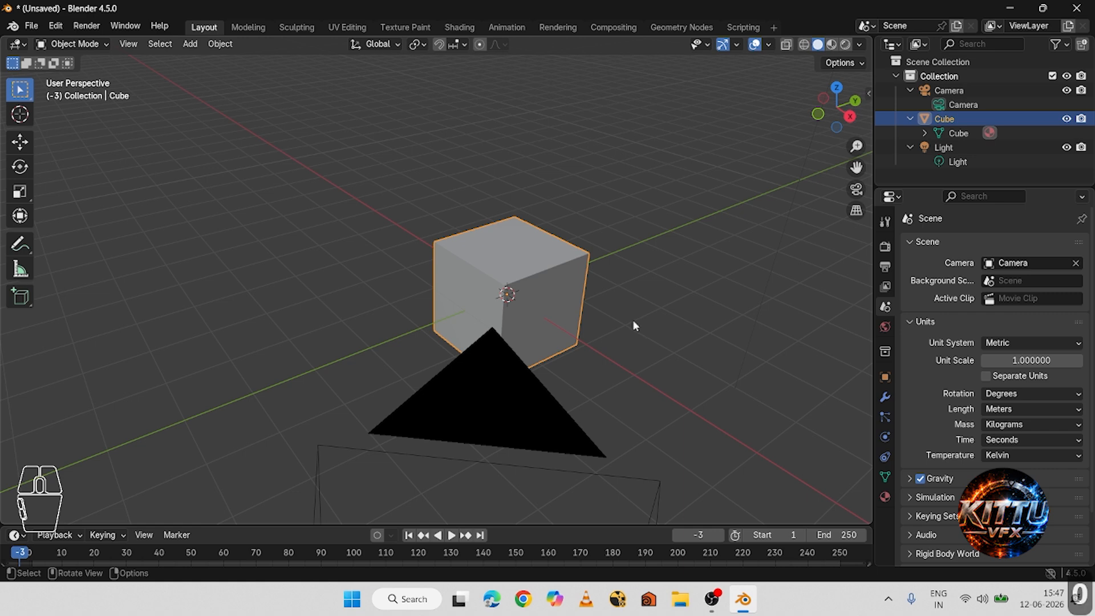
left_click(639, 275)
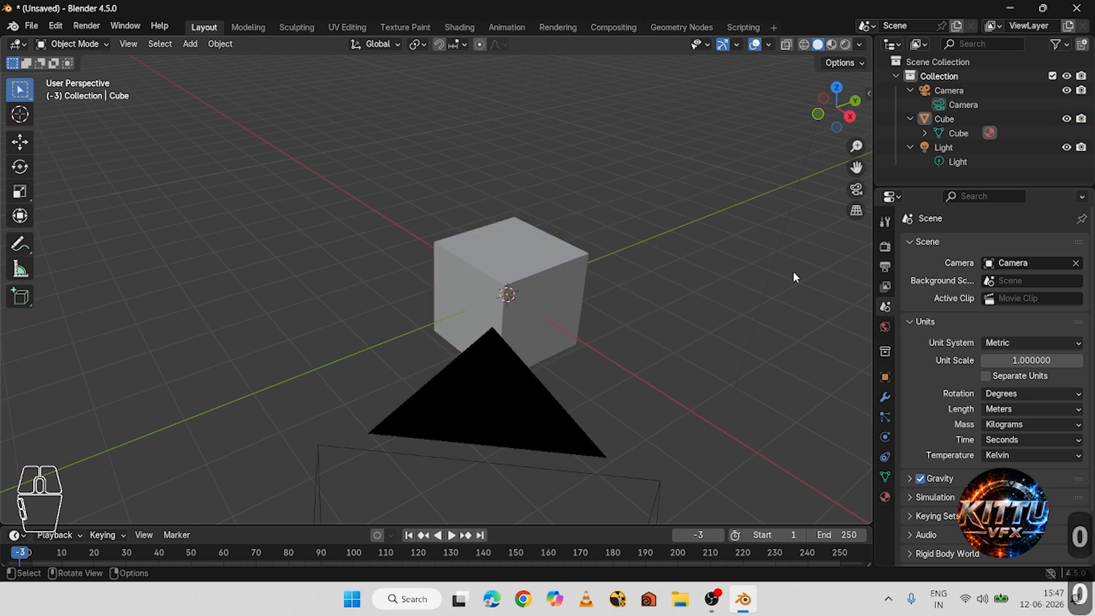
left_click(857, 190)
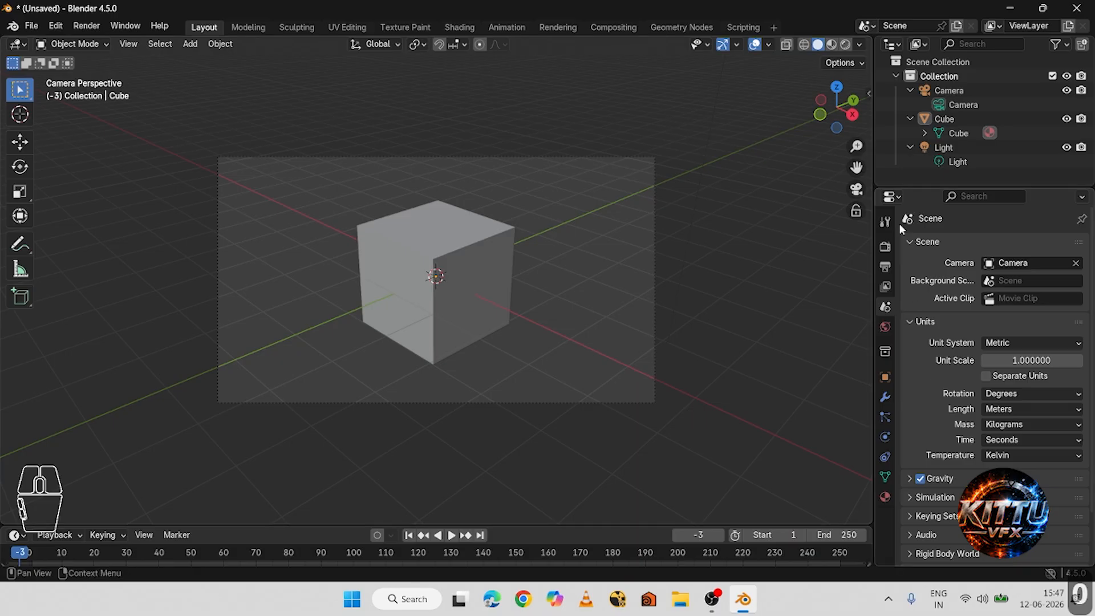
left_click(858, 191)
Bring up the selection tool variants for the cube and activate the Select Circle tool.
middle_click_drag(673, 351, 584, 351)
scroll(537, 394, "up", 4)
scroll(531, 385, "down", 3)
middle_click_drag(526, 376, 579, 378)
middle_click_drag(623, 308, 557, 291)
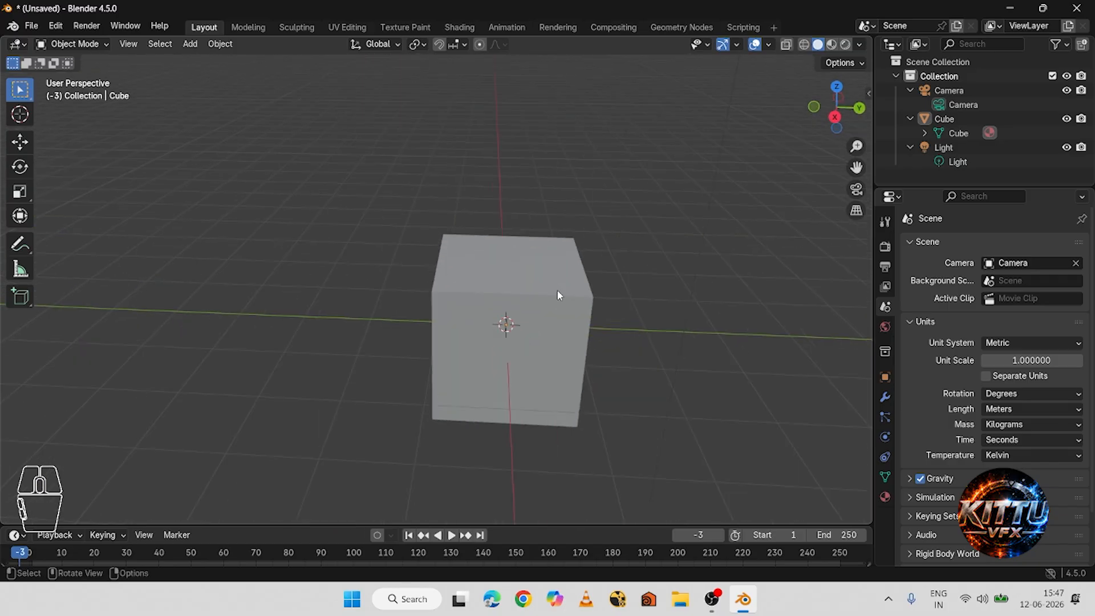
mouse_move(23, 94)
left_mouse_down()
mouse_move(72, 103)
mouse_move(93, 207)
mouse_move(104, 127)
left_mouse_up()
key("w")
key("w")
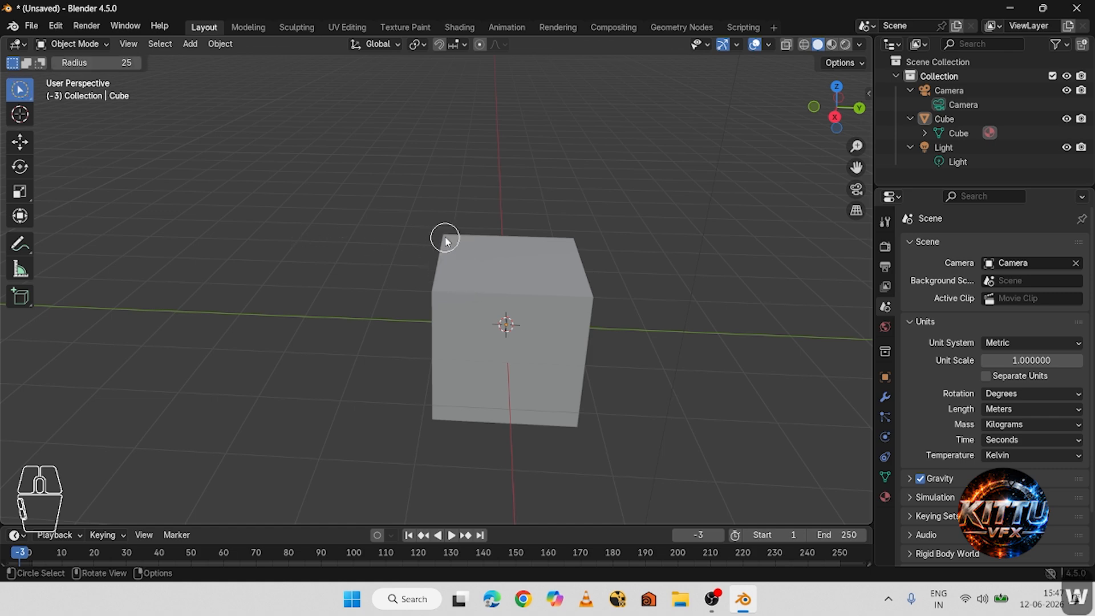
Brush over the cube repeatedly with the Select Circle tool at different zoom levels, deselecting in between and leaving it selected.
mouse_move(443, 237)
left_mouse_down()
mouse_move(443, 372)
mouse_move(481, 256)
left_mouse_up()
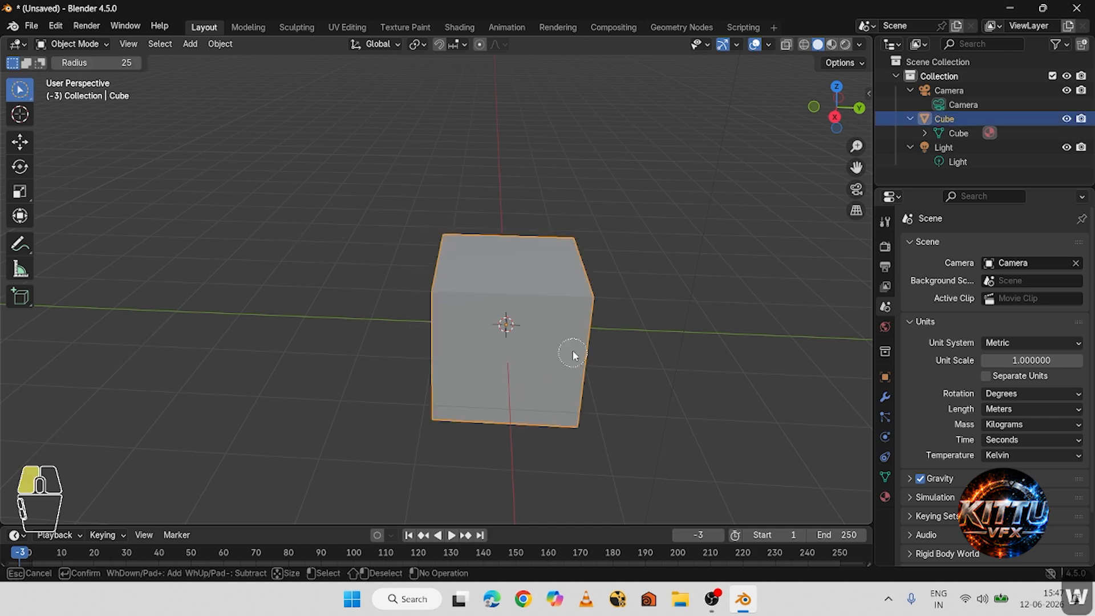
left_click_drag(548, 313, 466, 327)
mouse_move(545, 319)
left_mouse_down()
mouse_move(476, 307)
mouse_move(477, 281)
left_mouse_up()
left_click_drag(492, 345, 604, 314)
left_click_drag(520, 290, 522, 297)
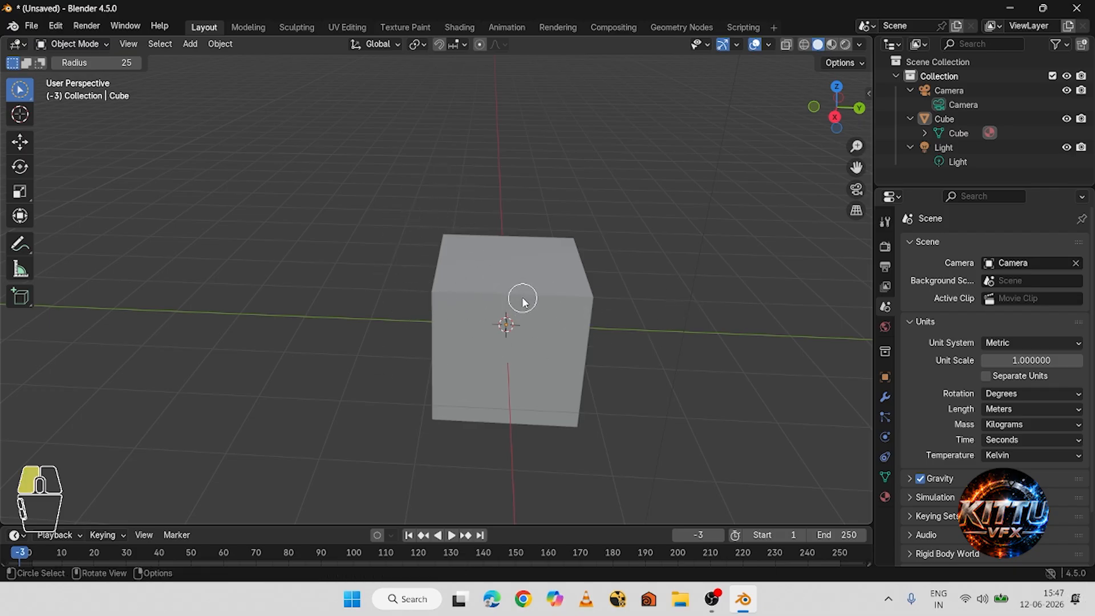
scroll(522, 296, "up", 5)
right_click(522, 297)
left_click_drag(520, 232, 480, 187)
mouse_move(491, 280)
left_mouse_down()
mouse_move(497, 307)
mouse_move(429, 302)
mouse_move(427, 291)
mouse_move(423, 302)
left_mouse_up()
scroll(491, 309, "down", 6)
scroll(491, 309, "down", 3)
scroll(487, 354, "up", 1)
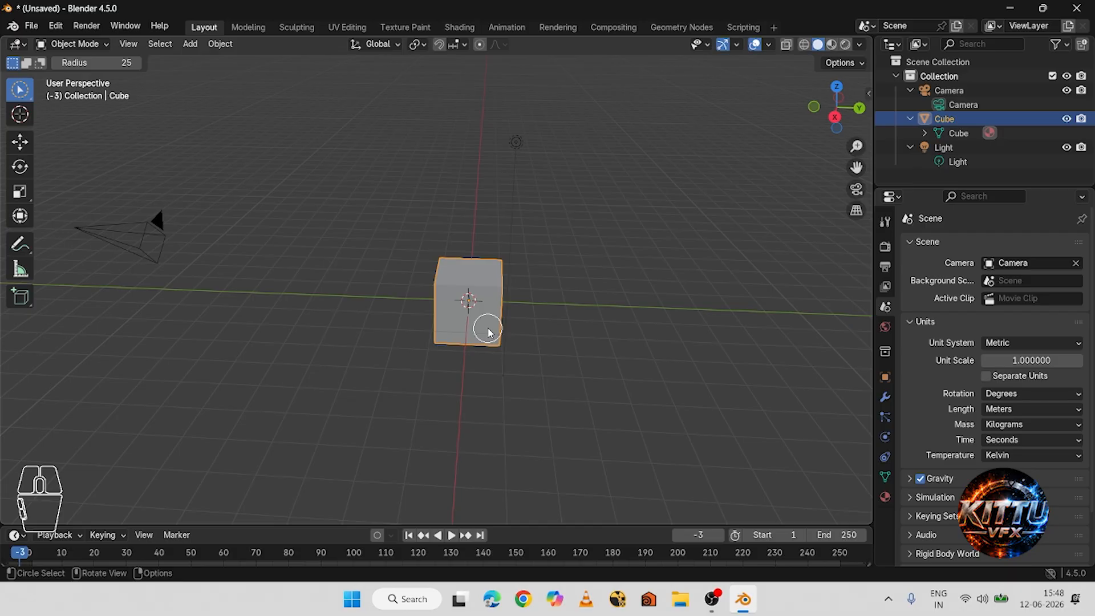
Switch to the Select Lasso tool and draw a lasso around part of the cube to select it.
key("w")
left_click(452, 224)
mouse_move(417, 227)
left_mouse_down()
mouse_move(420, 252)
mouse_move(615, 296)
mouse_move(420, 237)
mouse_move(516, 420)
mouse_move(451, 254)
mouse_move(505, 289)
left_mouse_up()
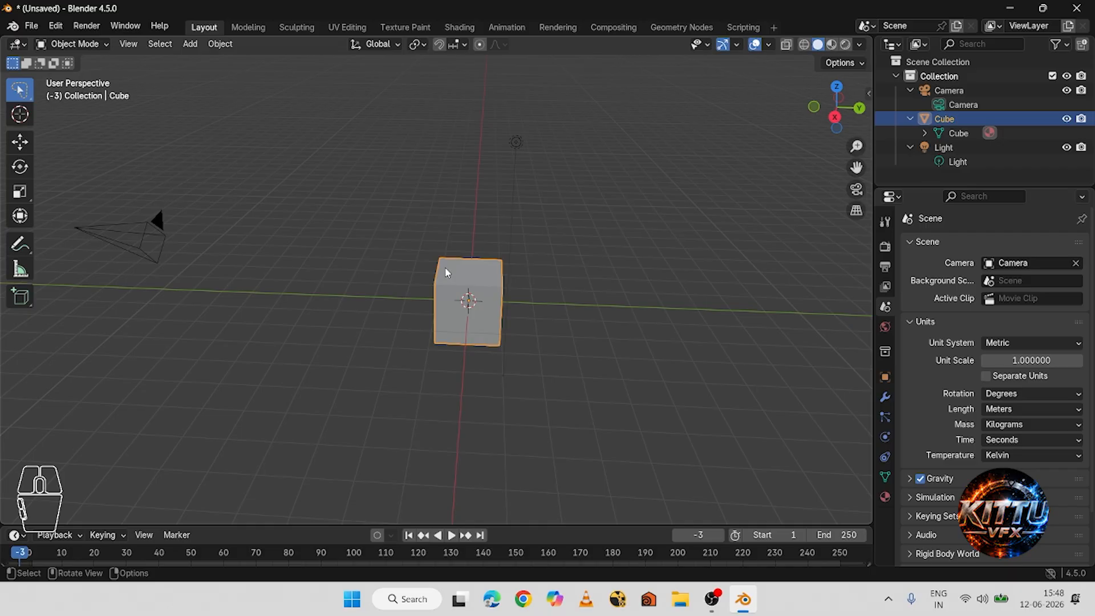
Deselect the cube, move it freehand with the Tweak tool, and undo the move.
left_click(411, 190)
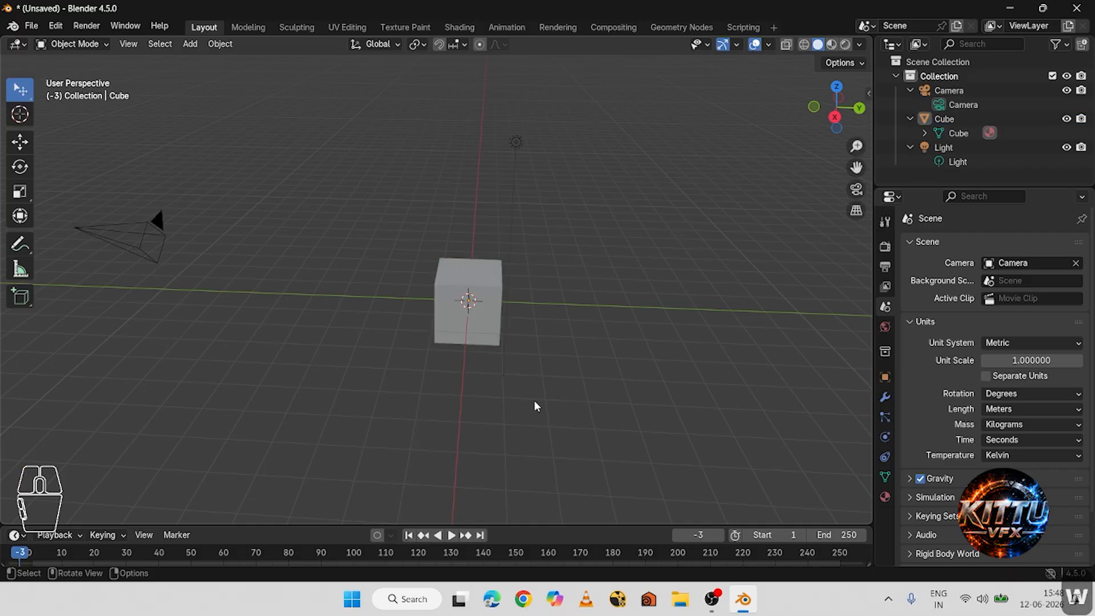
left_click_drag(471, 288, 535, 360)
key("ctrl+z")
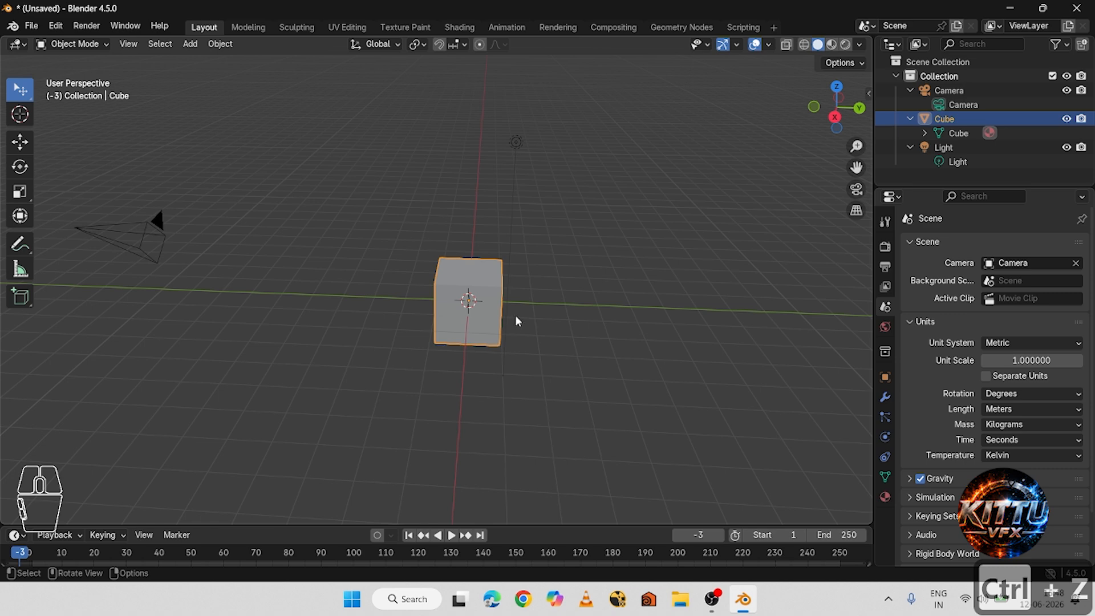
Use the Select Box tool to box-select the cube with the light, the camera alone, and extend the selection with further boxes.
left_click_drag(340, 193, 661, 462)
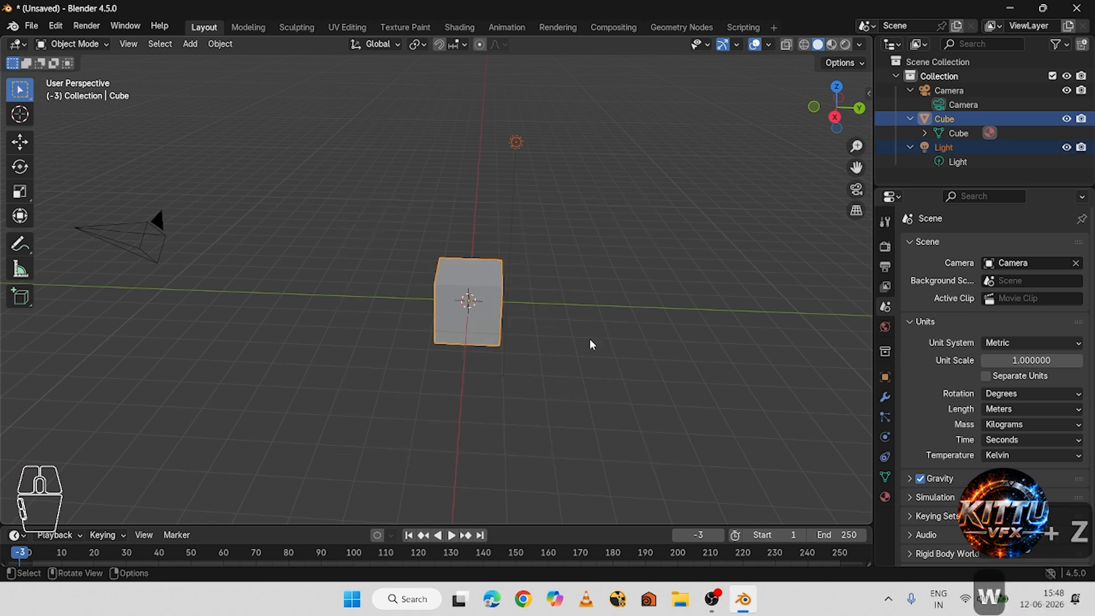
left_click(590, 339)
left_click_drag(368, 193, 650, 493)
left_click_drag(117, 171, 194, 324)
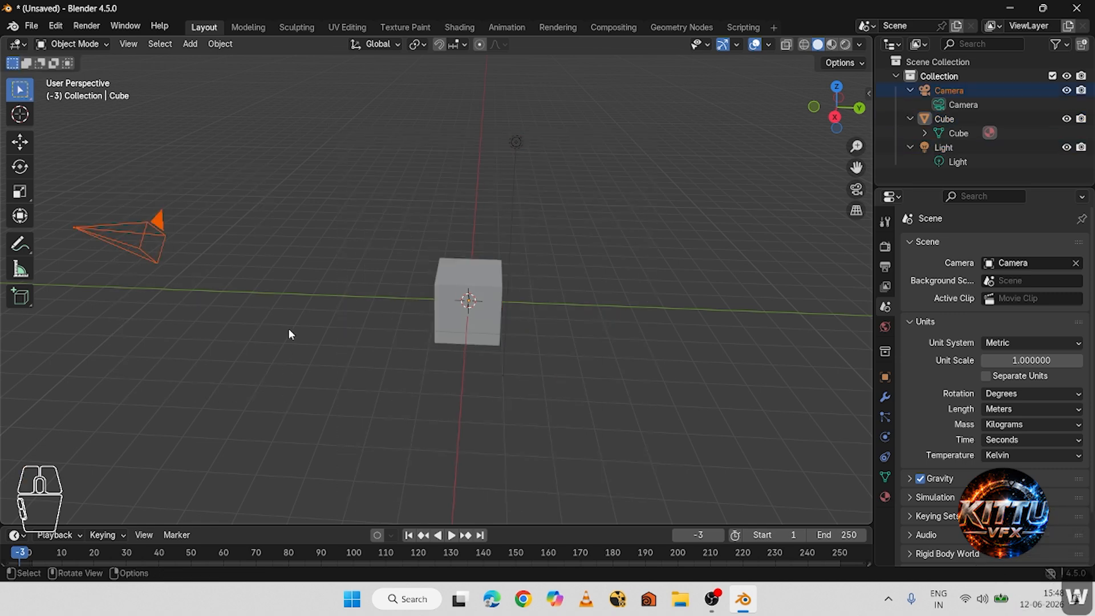
left_click_drag(328, 200, 632, 525)
left_click_drag(661, 250, 414, 77, "shift")
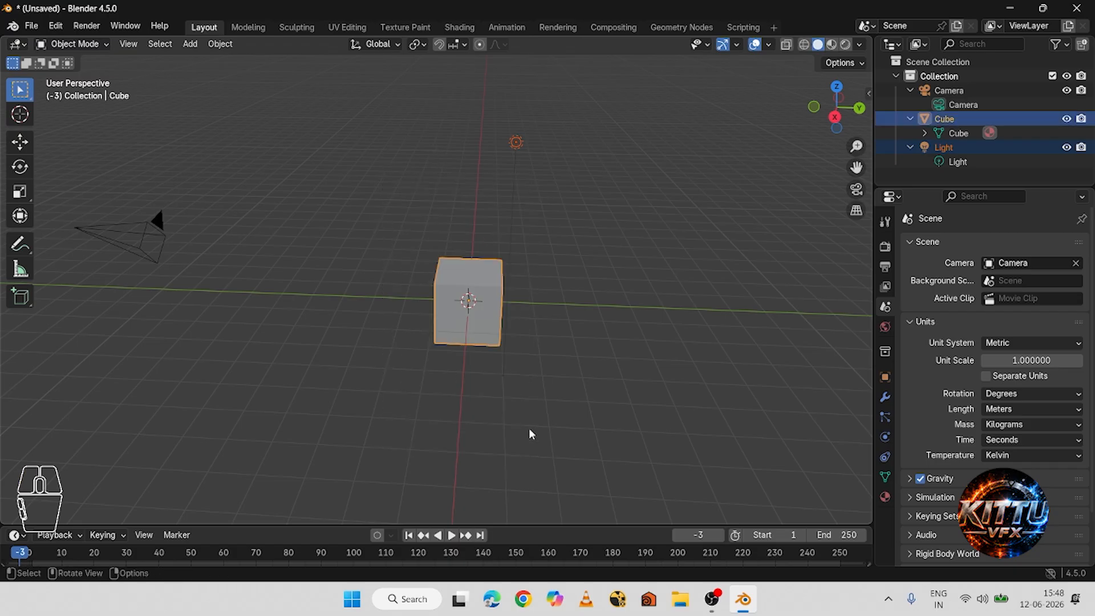
left_click_drag(369, 235, 573, 408, "shift")
Look at the selection tool variants, box-select the camera and the cube with the light again, and deselect everything.
mouse_move(16, 92)
left_mouse_down()
mouse_move(63, 123)
mouse_move(88, 124)
left_mouse_up()
left_click(406, 294)
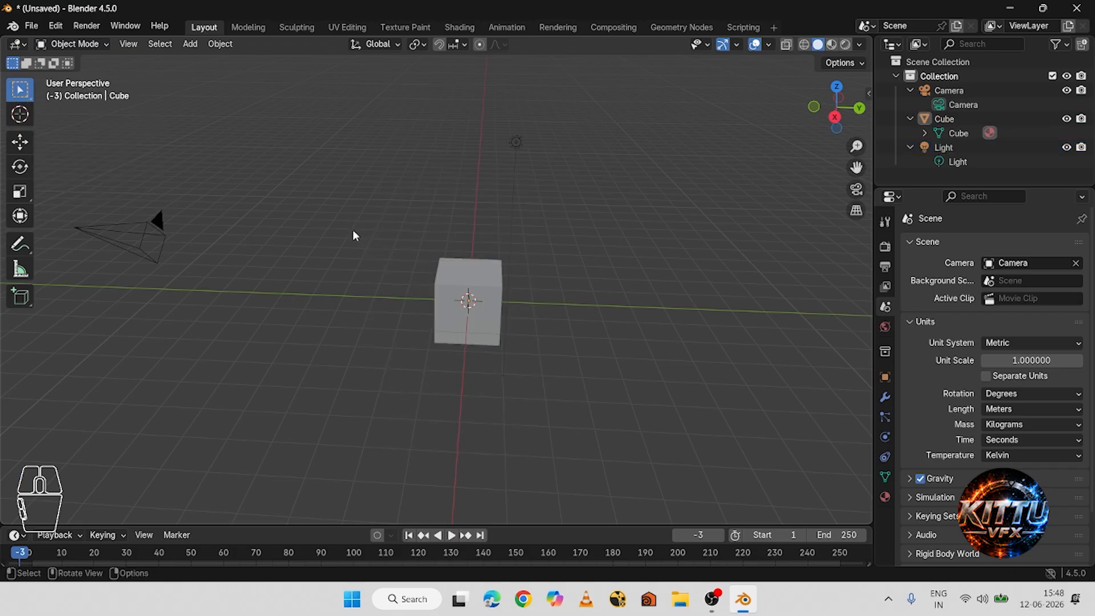
left_click_drag(343, 210, 465, 382)
left_click_drag(134, 170, 211, 278)
left_click_drag(358, 232, 526, 405)
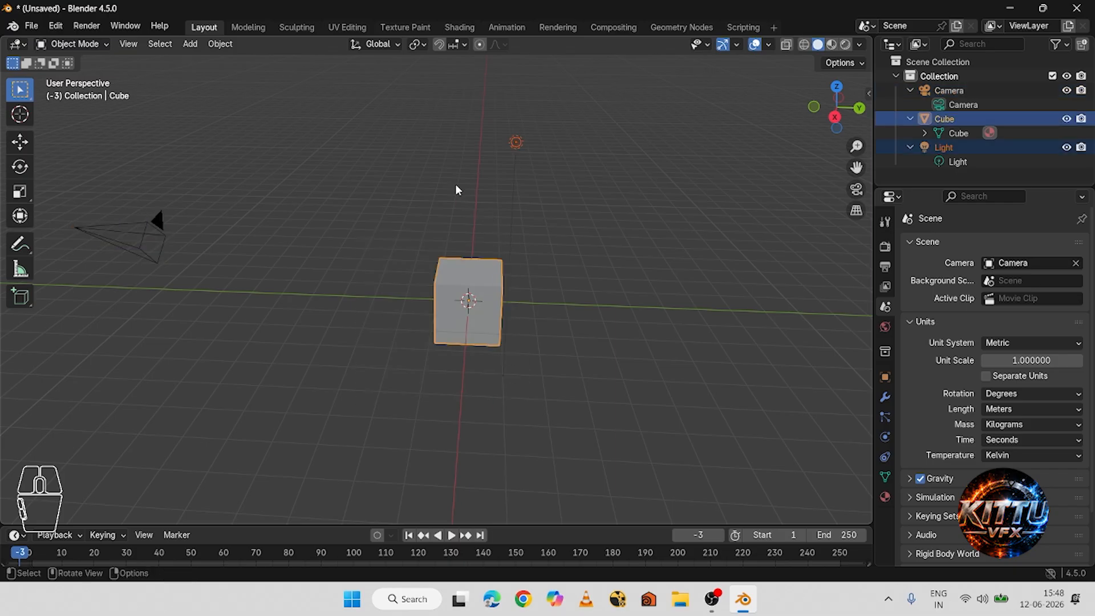
left_click_drag(456, 184, 624, 230)
scroll(498, 306, "up", 3)
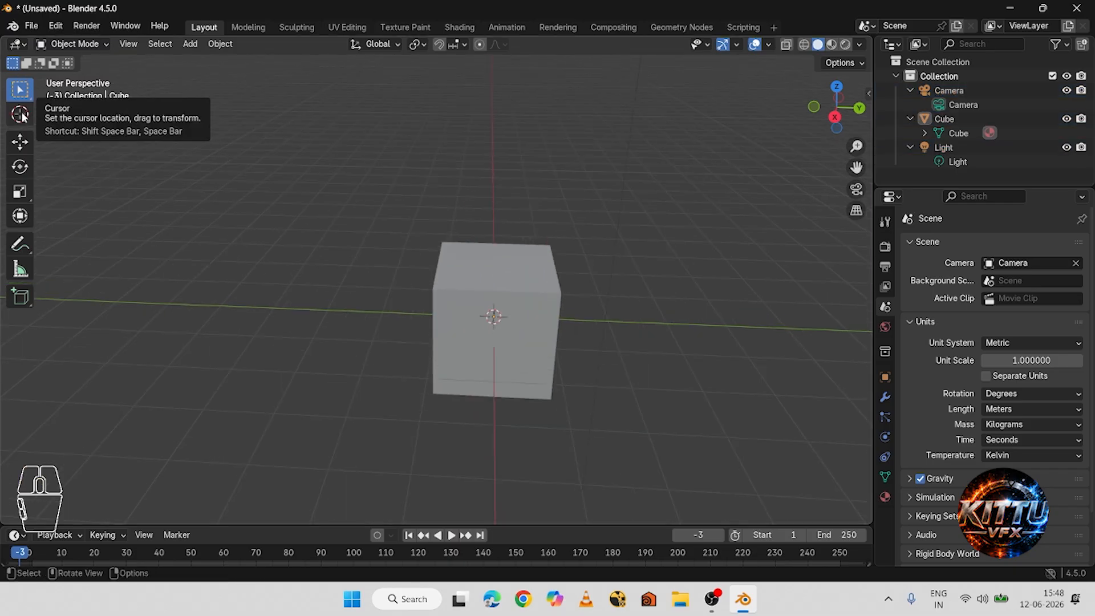
Activate the Cursor tool and place the 3D cursor freehand on the ground to the right of the cube, near the green Y axis.
scroll(388, 337, "down", 5)
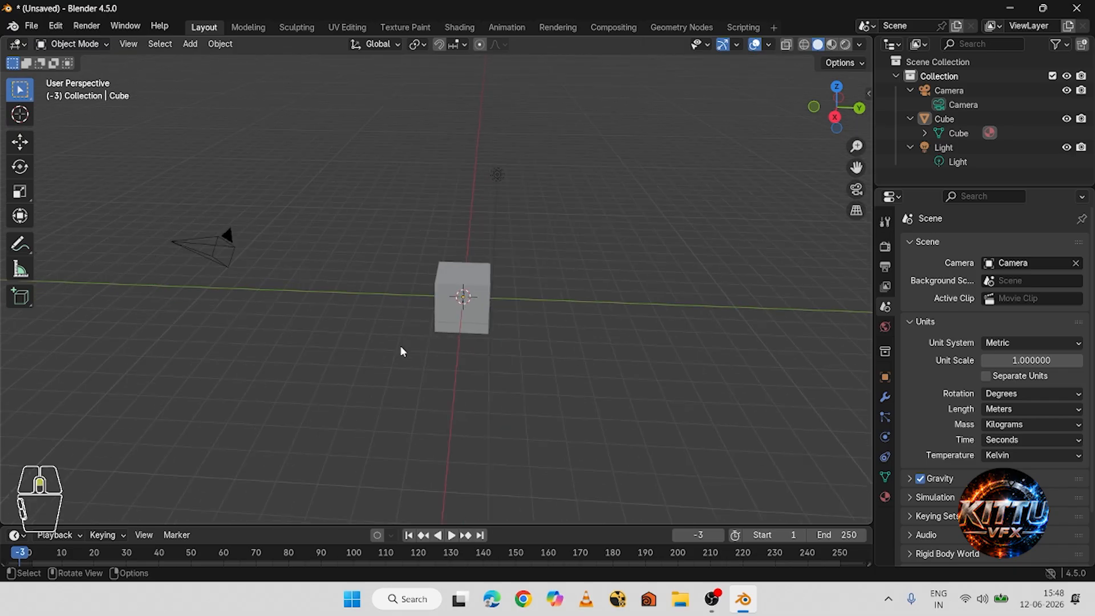
scroll(400, 346, "up", 2)
left_click(20, 114)
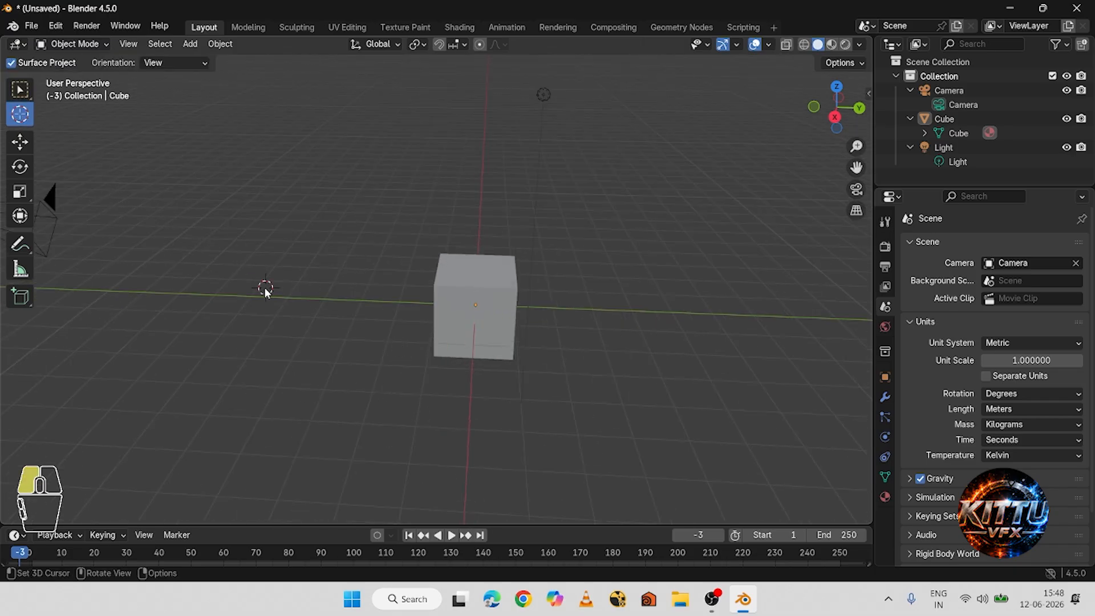
left_click_drag(264, 294, 206, 255)
left_click_drag(318, 241, 738, 325)
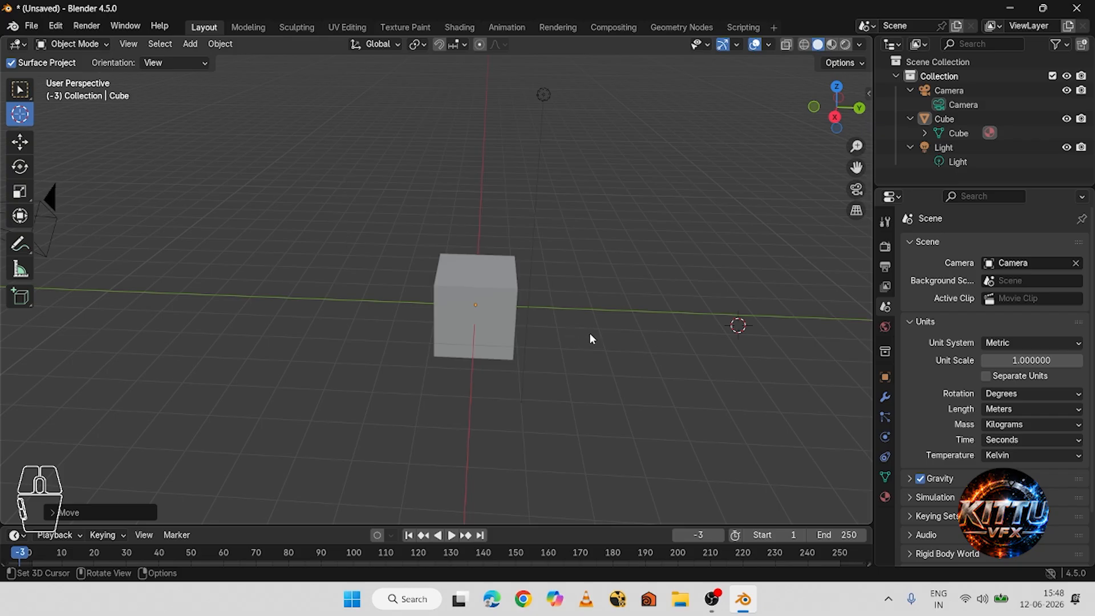
Add a mesh cube at the 3D cursor, to the right of the original cube.
key("ctrl+a")
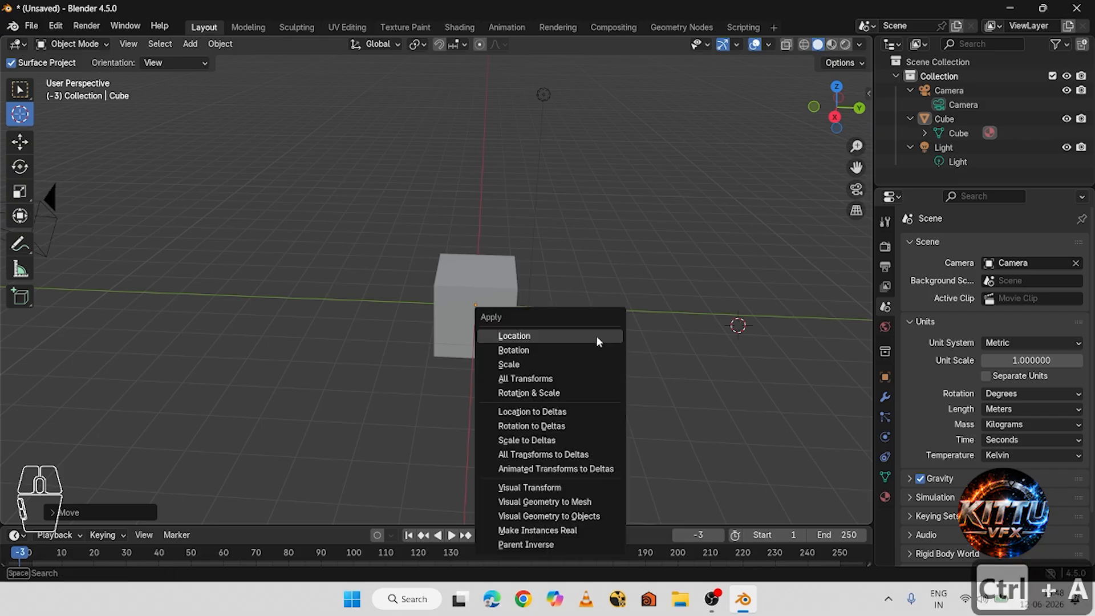
key("shift+a")
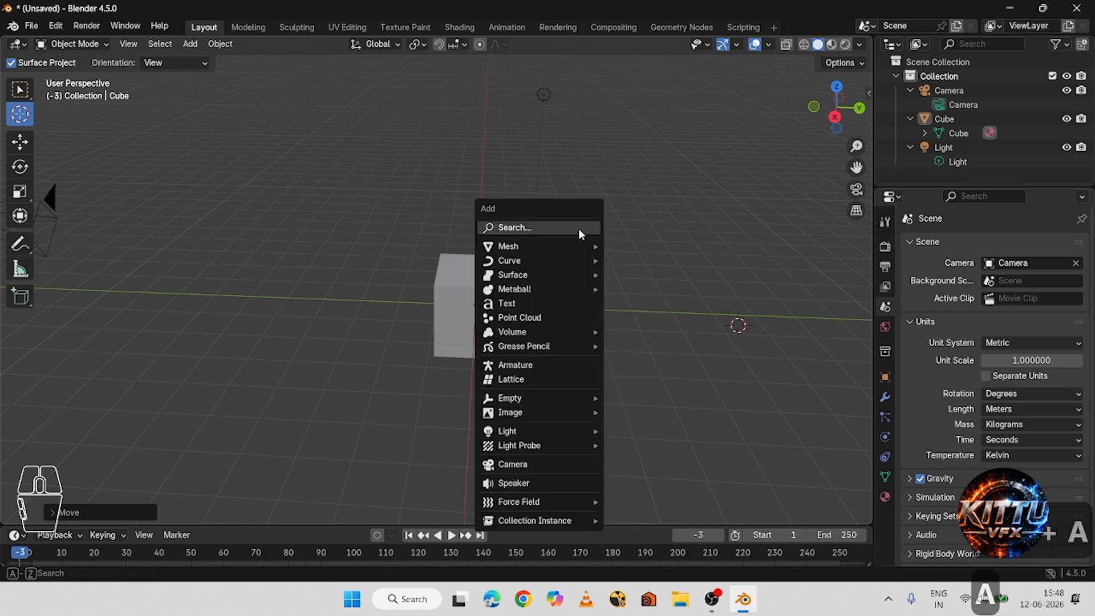
mouse_move(565, 246)
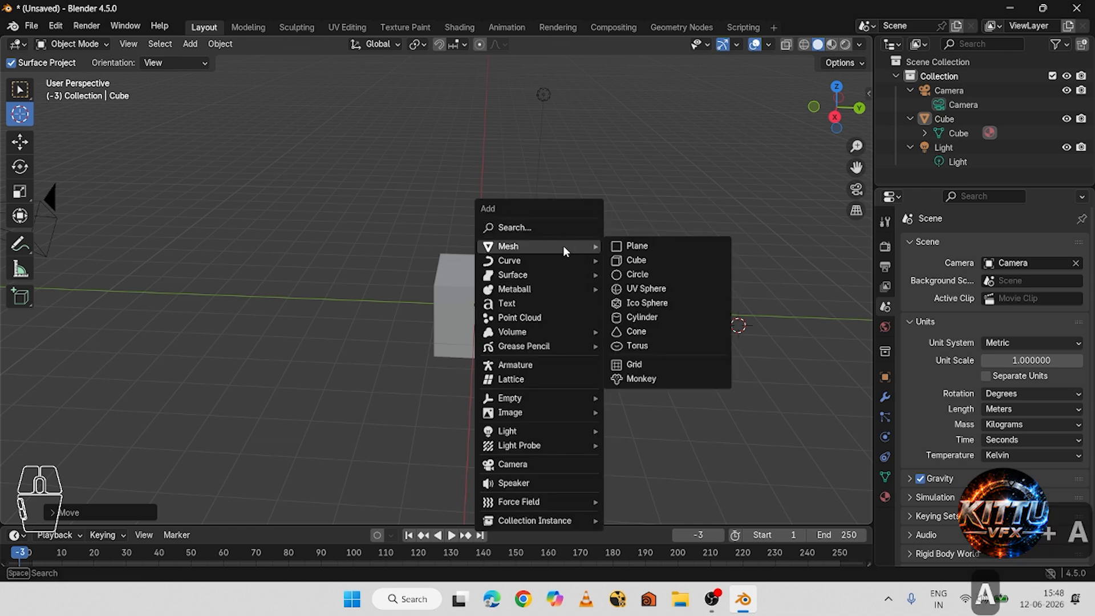
left_click(645, 262)
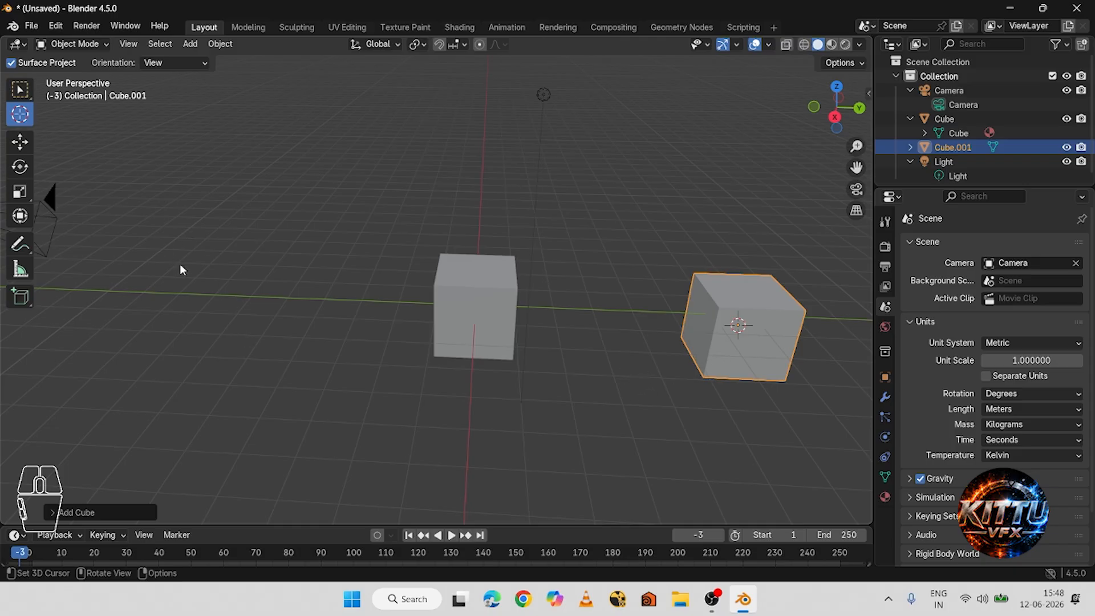
Move the 3D cursor to the left of the original cube near the Y axis and add another mesh cube there.
left_click_drag(203, 278, 166, 297)
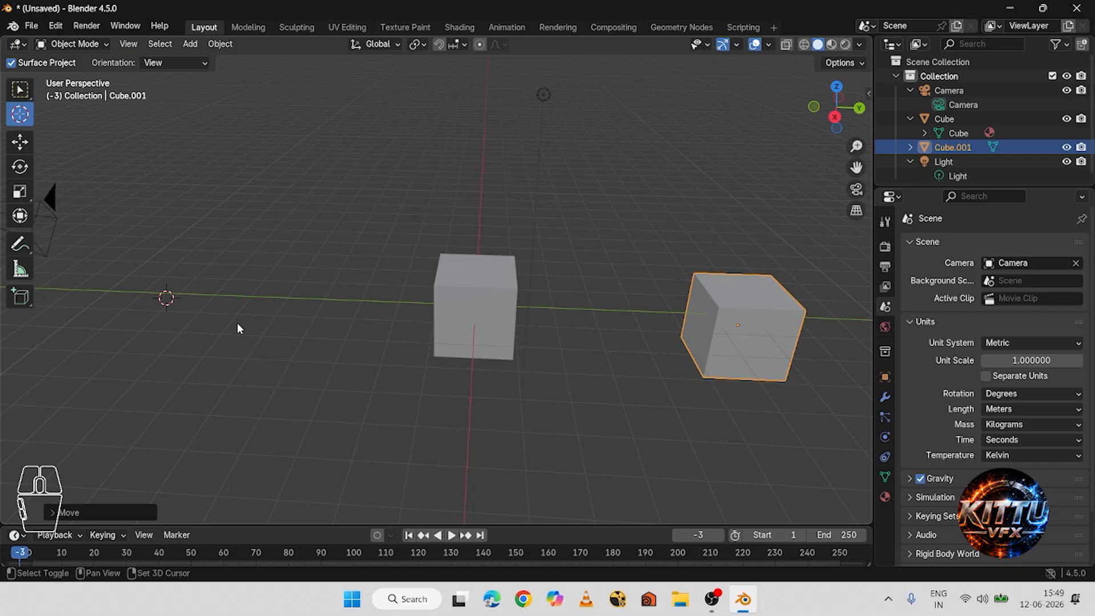
key("shift+a")
mouse_move(200, 293)
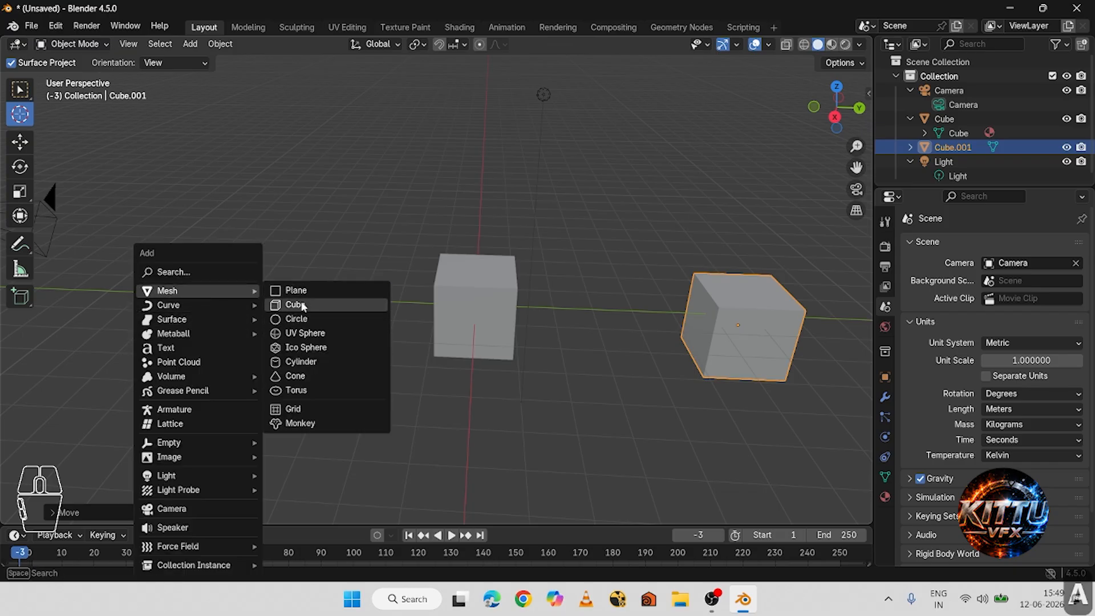
left_click(304, 304)
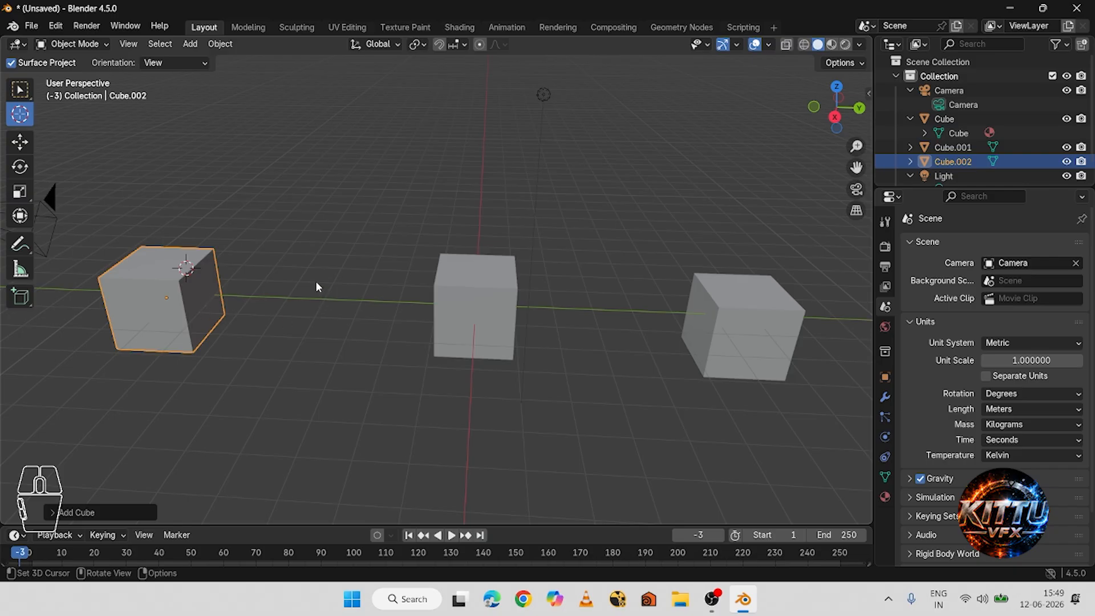
Move the 3D cursor freely around the scene, and reset it to the world origin.
left_click_drag(286, 235, 482, 173)
left_click_drag(596, 347, 475, 470)
middle_click_drag(515, 426, 517, 381)
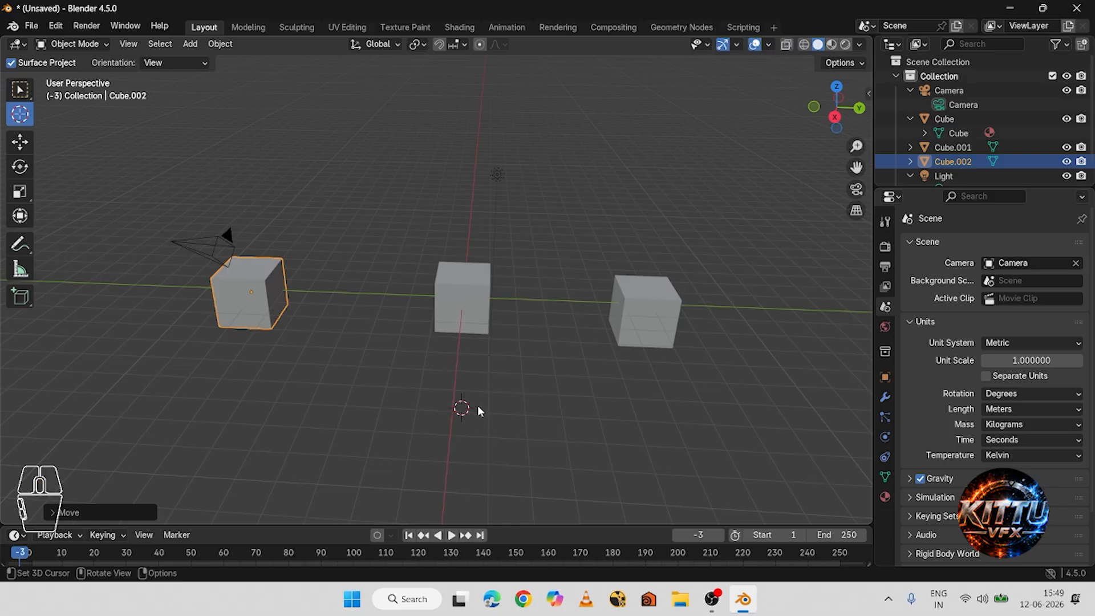
key("shift")
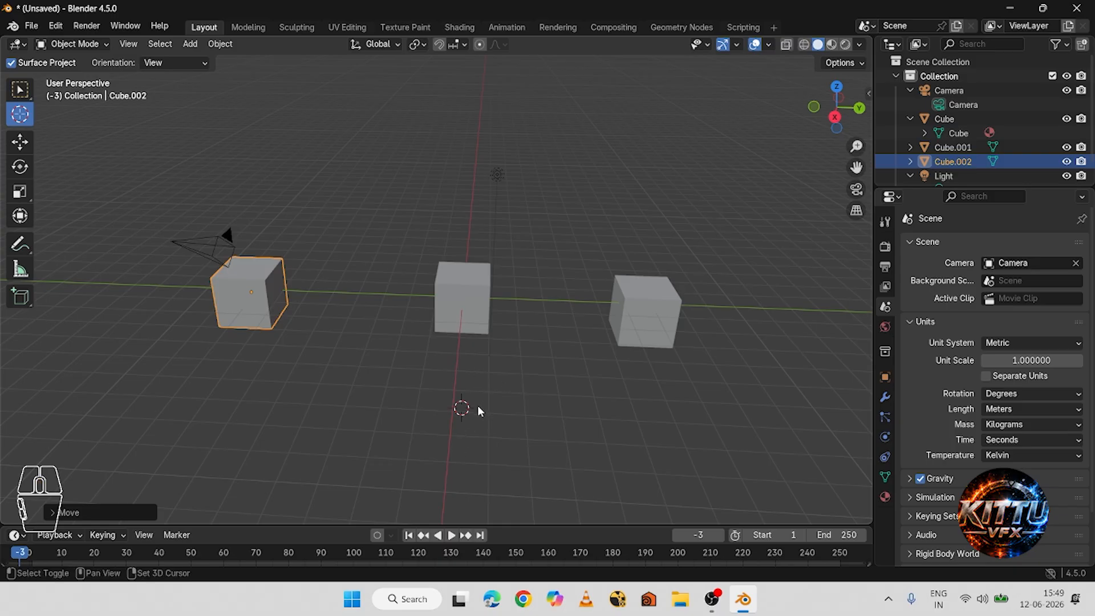
key("shift+c")
scroll(482, 381, "up", 5)
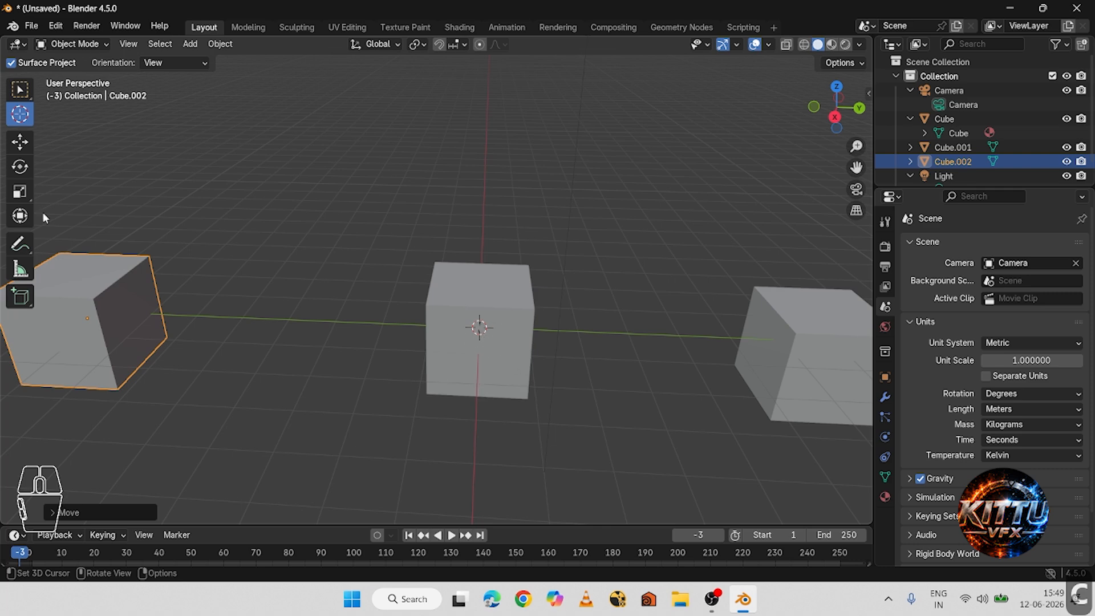
Use the Move tool on the left cube to shift it freehand along the Y axis, closer to the middle cube.
left_click(25, 144)
left_click(328, 209)
left_click(96, 297)
scroll(183, 327, "down", 2)
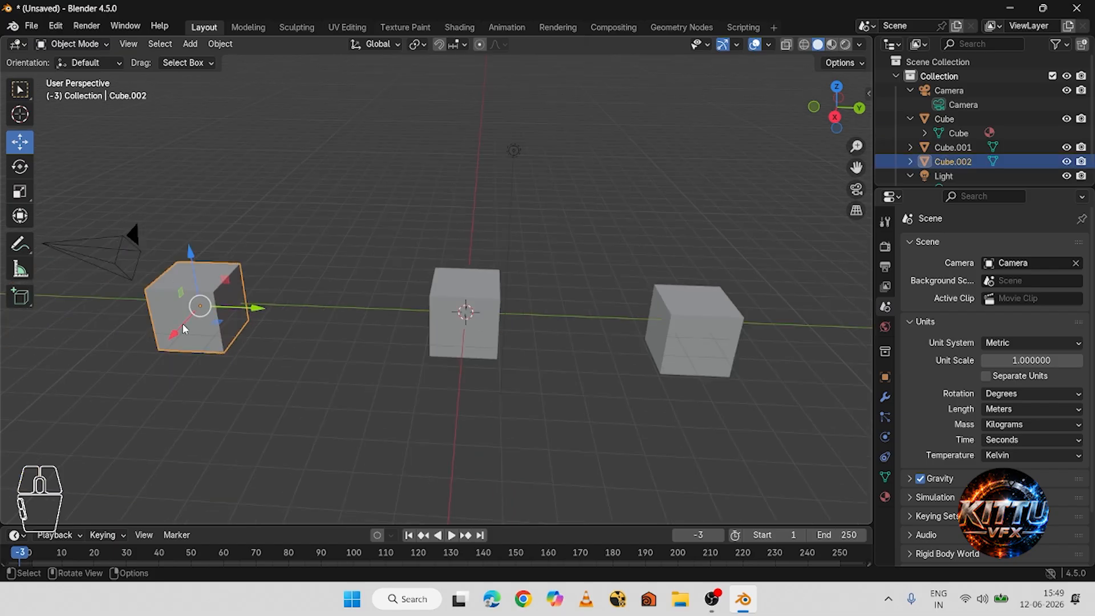
left_click_drag(239, 309, 281, 337)
left_click_drag(204, 322, 226, 341)
left_click_drag(281, 303, 343, 339)
Tilt the left cube freehand with the Rotate tool, and enlarge it uniformly with the Scale tool, leaving it selected.
left_click(20, 167)
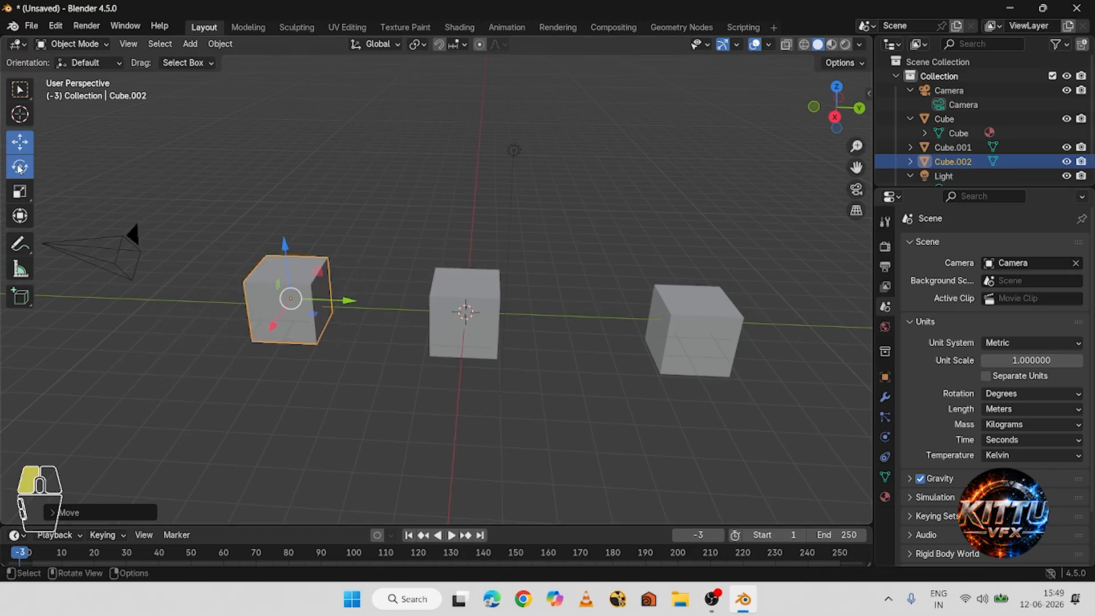
left_click_drag(320, 259, 337, 365)
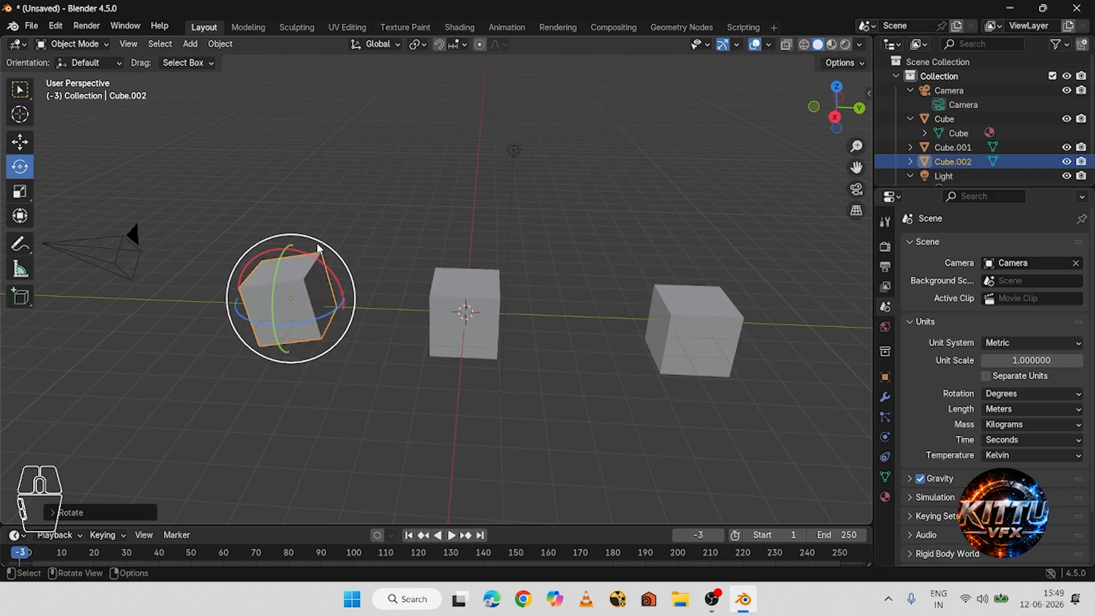
left_click(19, 192)
left_click_drag(312, 359, 344, 377)
left_click(398, 176)
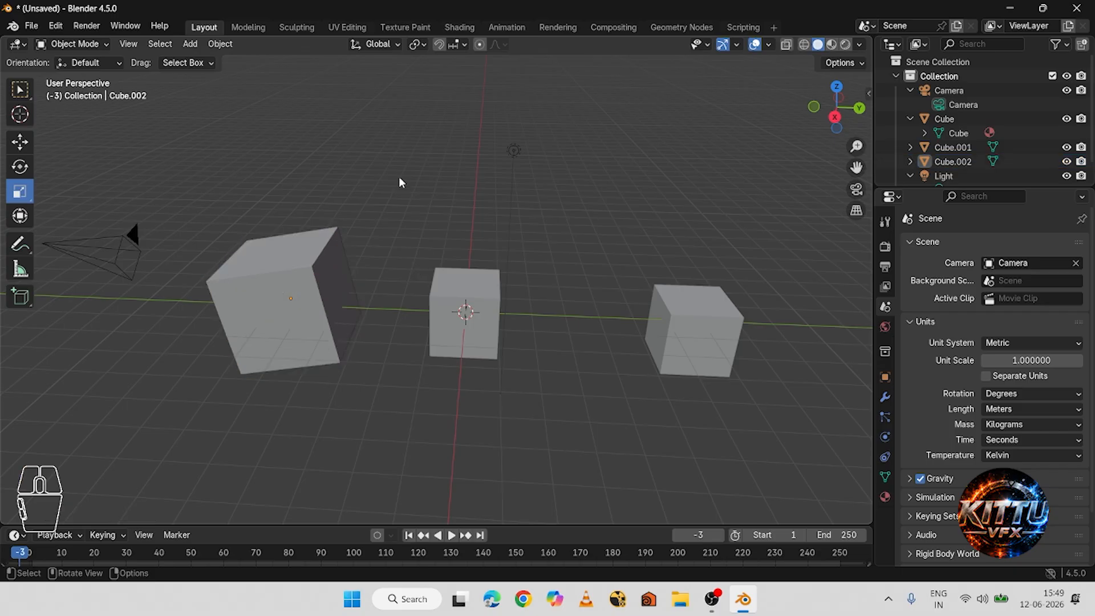
left_click(303, 262)
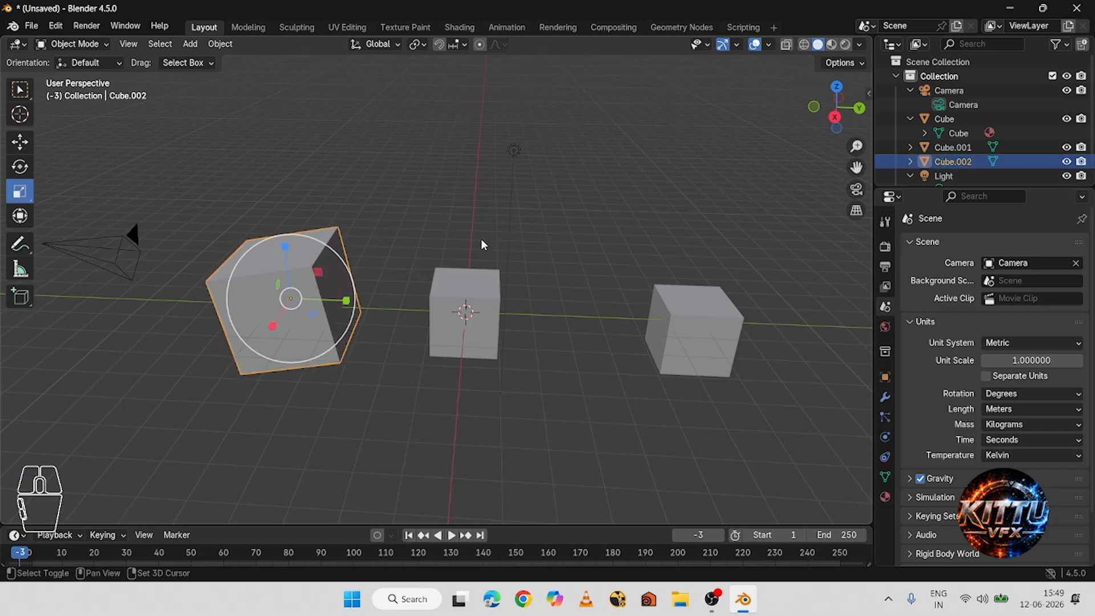
Switch back to the Move tool through the quick tool list and nudge the enlarged cube slightly along the Y axis.
key("shift+space")
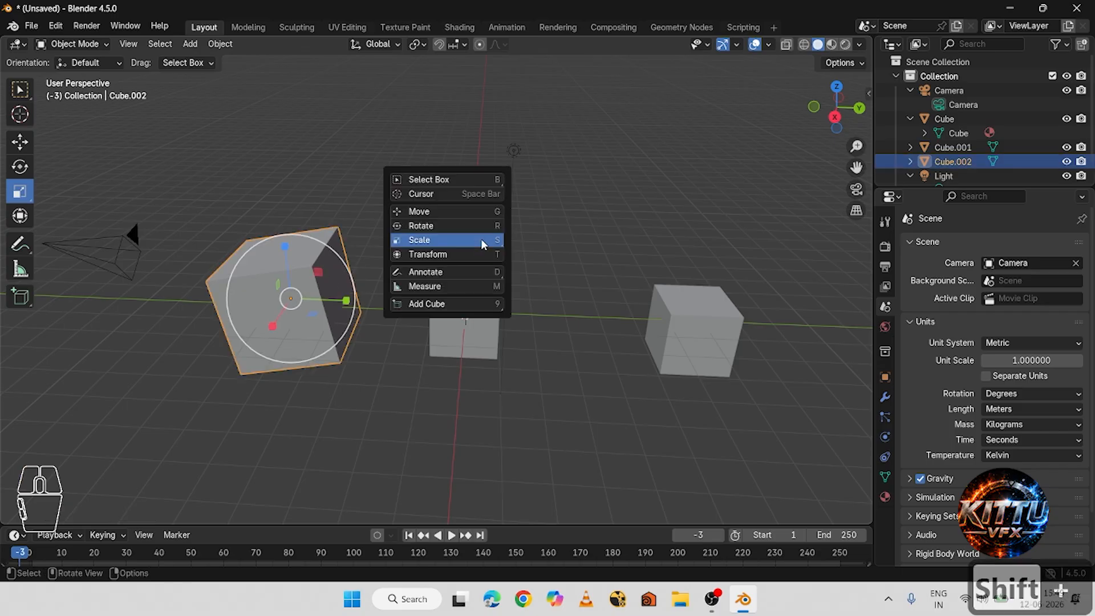
left_click(418, 212)
left_click_drag(342, 296, 351, 310)
Switch to the Rotate tool and on to the Scale tool through the quick tool list, keeping the enlarged cube selected.
key("shift+space")
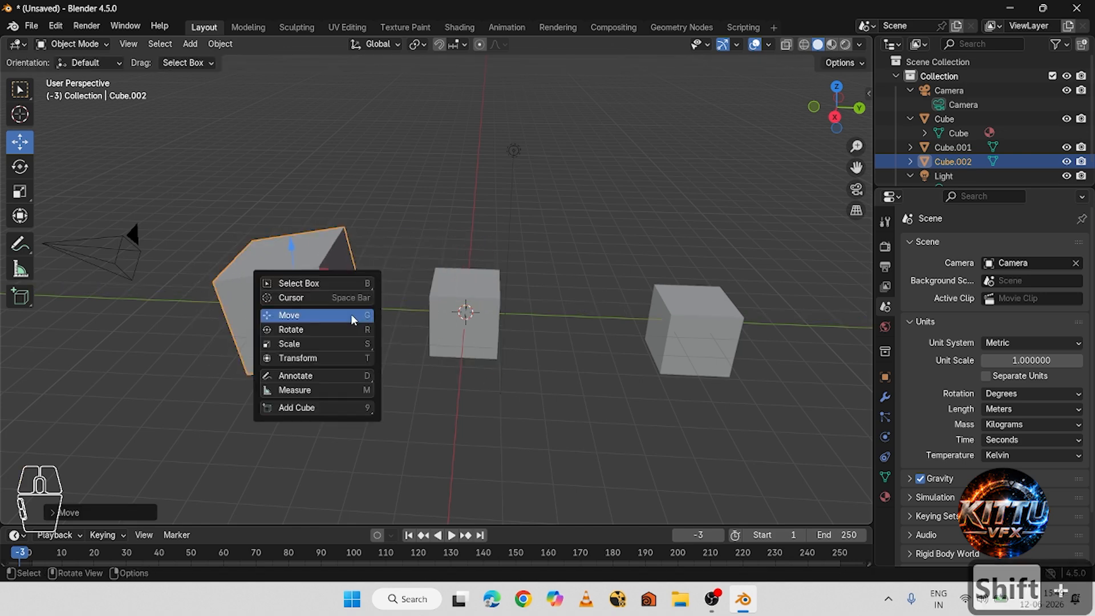
left_click(303, 329)
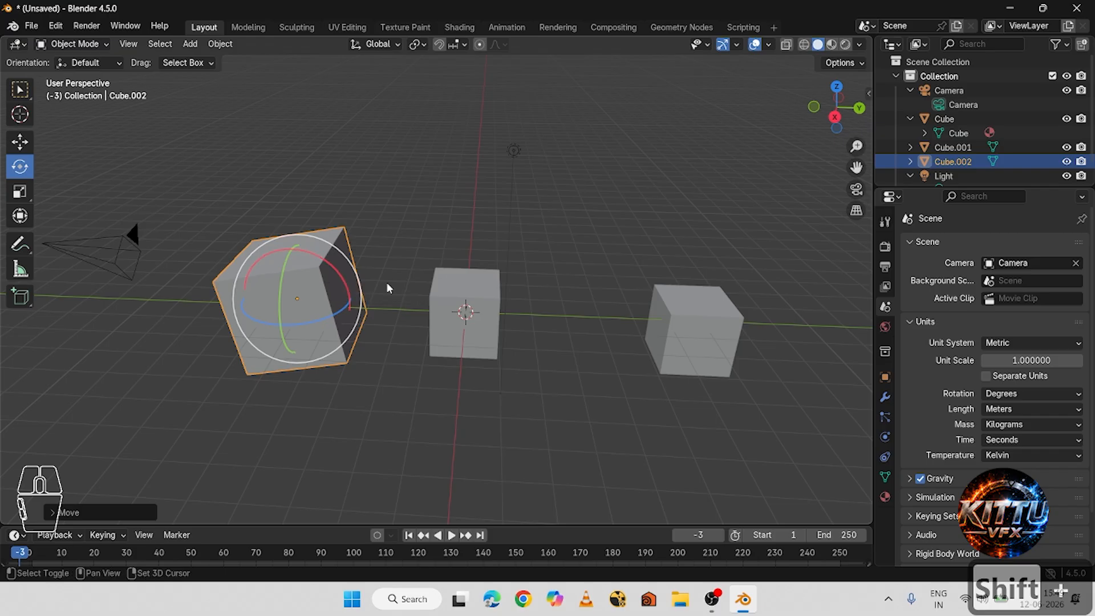
key("shift+space")
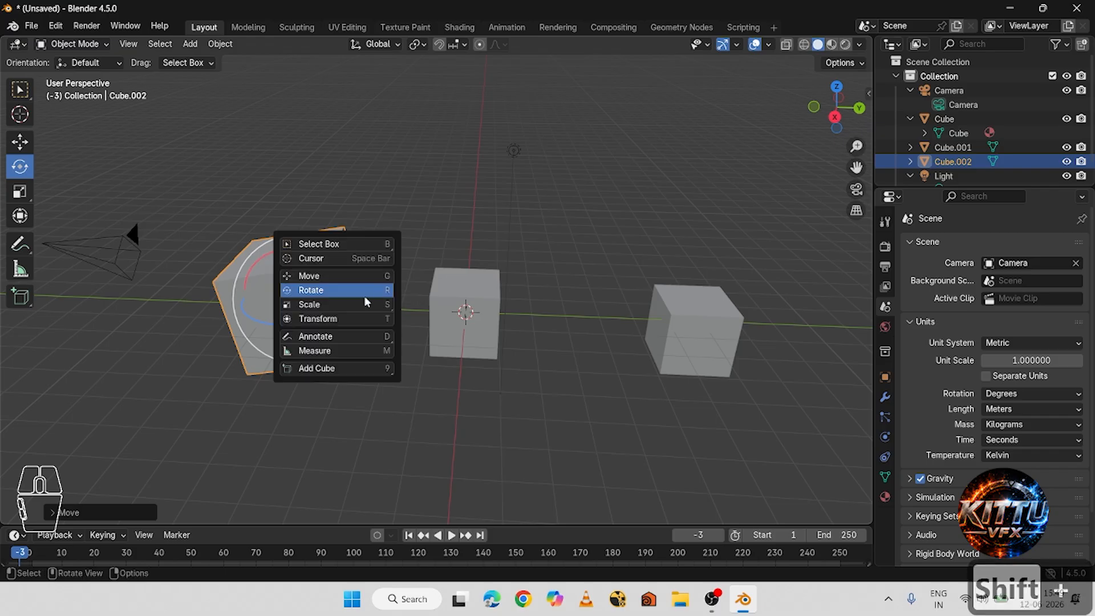
left_click(318, 304)
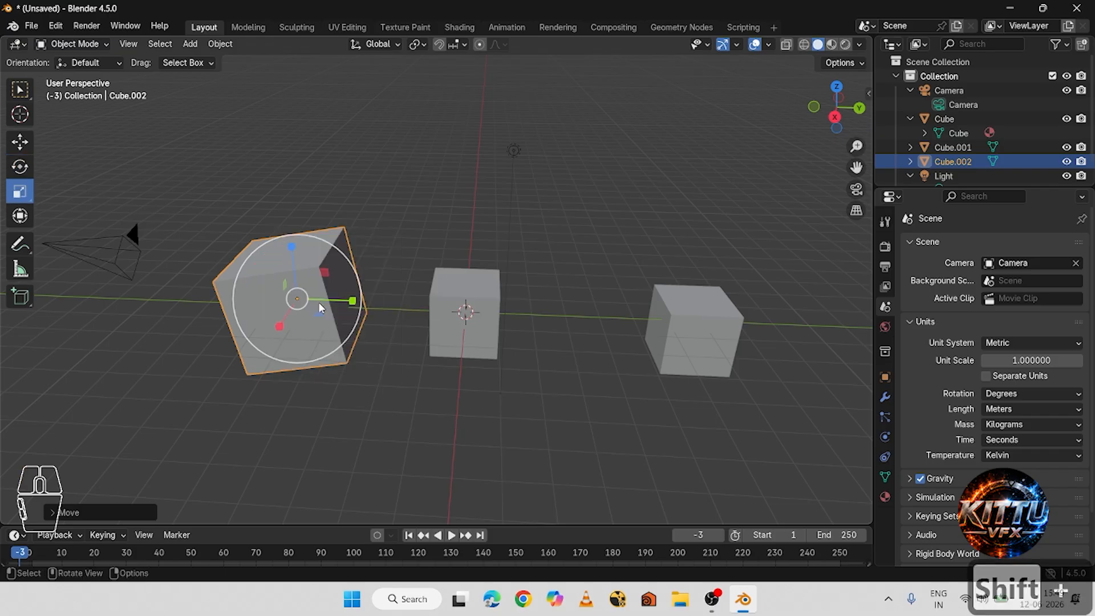
left_click(450, 208)
left_click(329, 242)
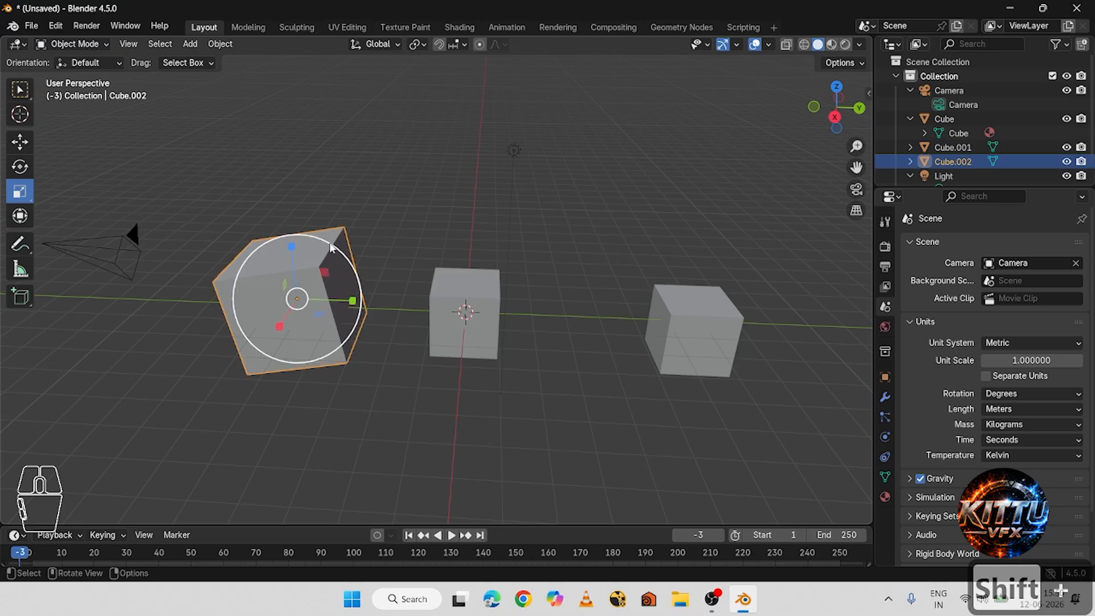
Switch to the Transform tool and slightly move the enlarged cube along Y, rotate it and resize it freehand with the combined gizmo.
key("shift+space")
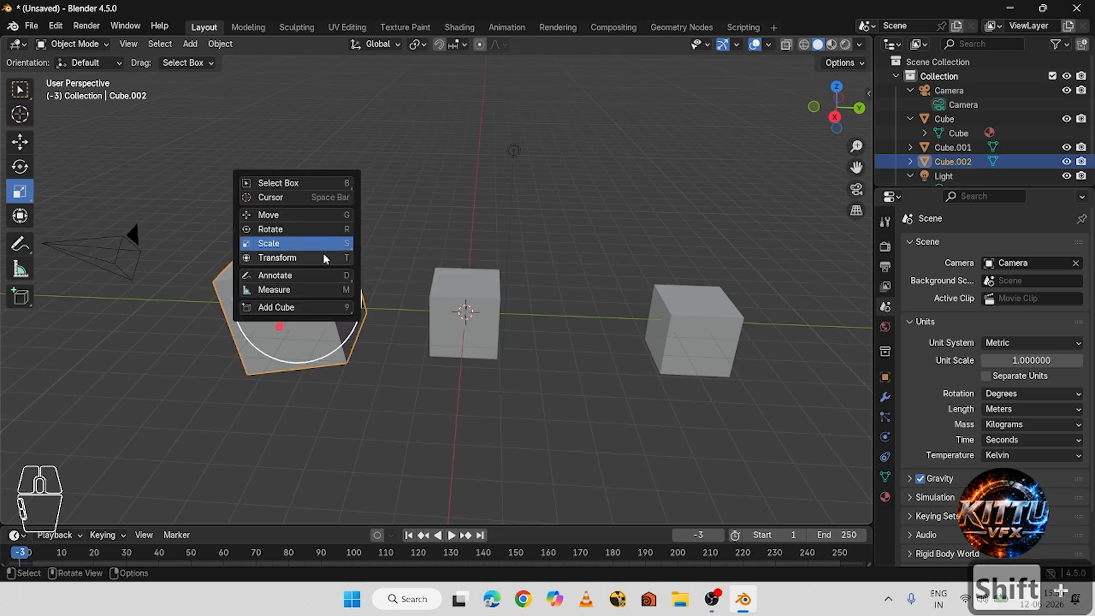
left_click(318, 256)
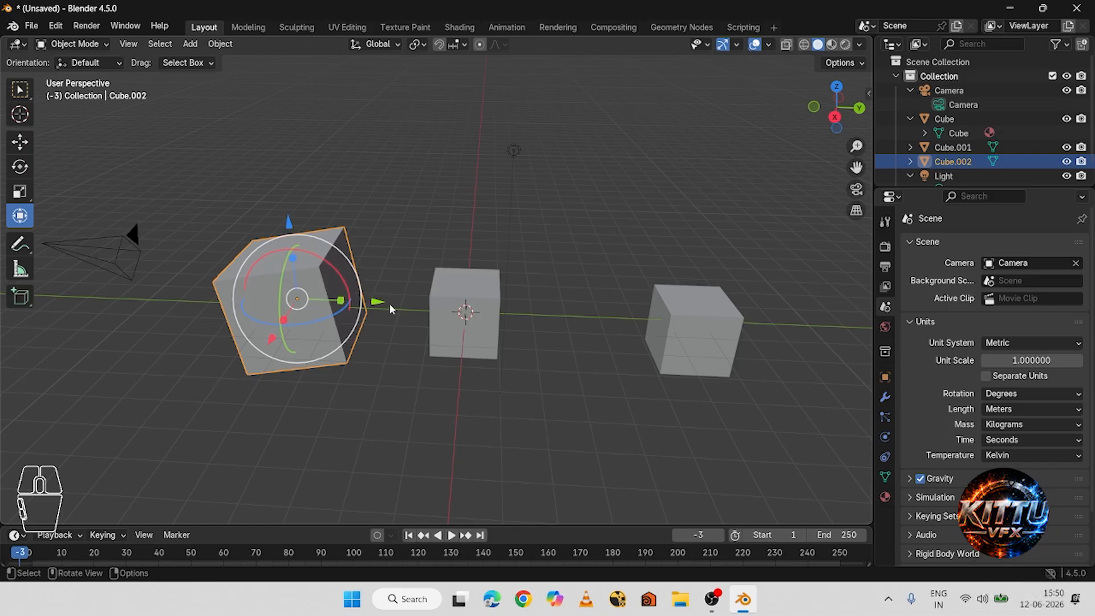
left_click_drag(382, 305, 389, 304)
left_click_drag(337, 271, 328, 308)
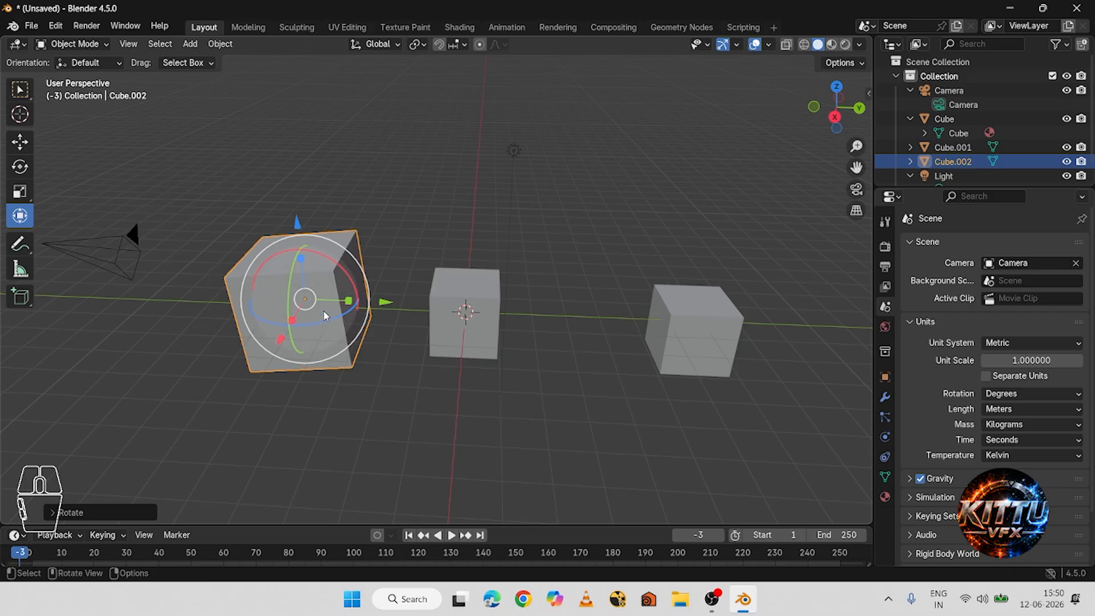
left_click_drag(340, 352, 347, 306)
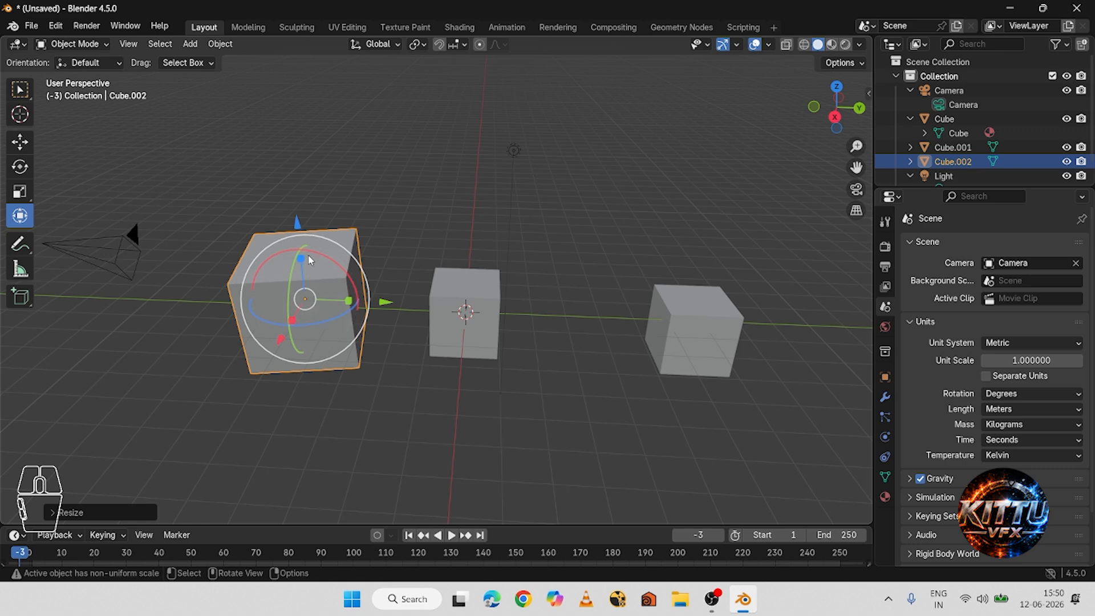
mouse_move(312, 260)
left_mouse_down()
mouse_move(308, 251)
mouse_move(300, 264)
mouse_move(297, 246)
mouse_move(297, 260)
left_mouse_up()
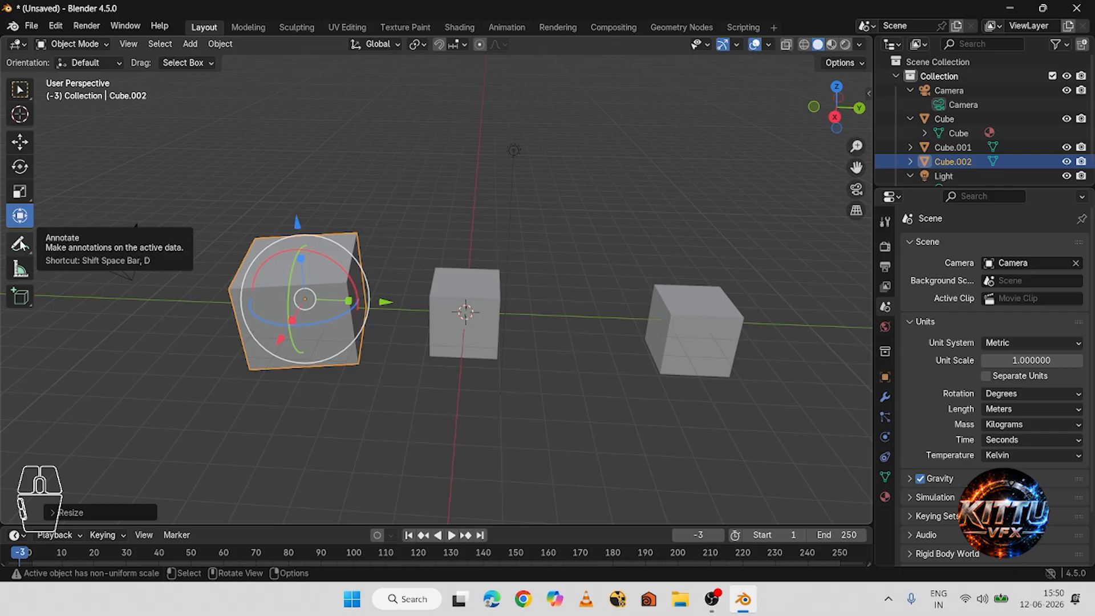
Use the Annotate tool to handwrite "note =" above the cubes, and view the annotation from different angles.
left_click(20, 244)
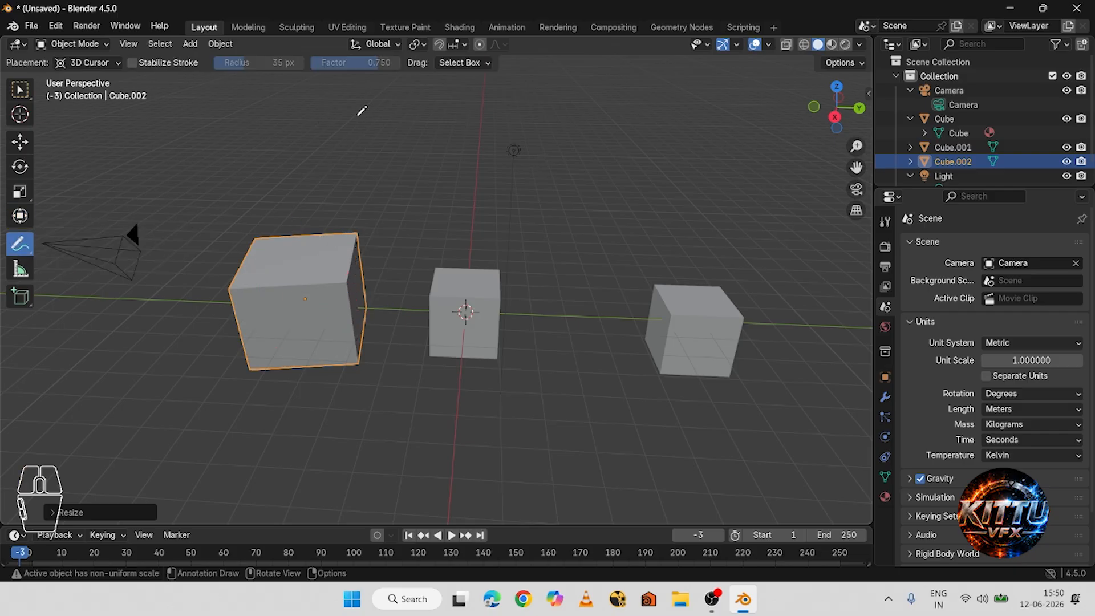
mouse_move(340, 109)
left_mouse_down()
mouse_move(390, 156)
mouse_move(408, 129)
mouse_move(438, 166)
mouse_move(456, 136)
mouse_move(494, 162)
mouse_move(545, 136)
mouse_move(606, 142)
left_mouse_up()
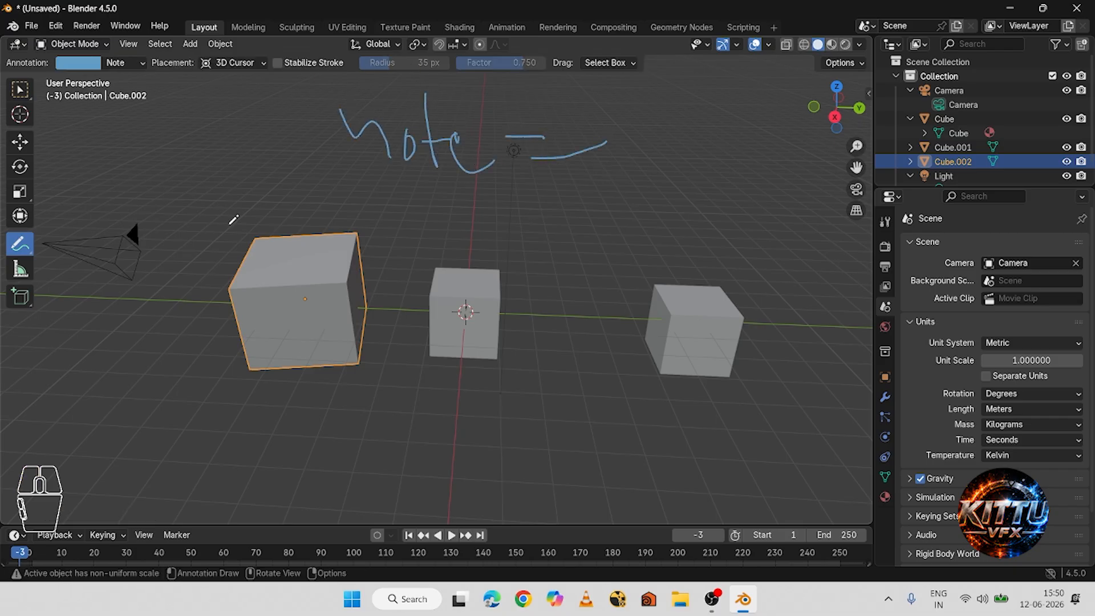
mouse_move(581, 315)
middle_mouse_down()
mouse_move(487, 320)
mouse_move(276, 404)
mouse_move(146, 313)
mouse_move(560, 332)
mouse_move(558, 317)
mouse_move(252, 279)
mouse_move(88, 301)
mouse_move(447, 337)
mouse_move(238, 245)
mouse_move(369, 301)
mouse_move(170, 296)
mouse_move(626, 362)
mouse_move(518, 367)
mouse_move(2, 65)
middle_mouse_up()
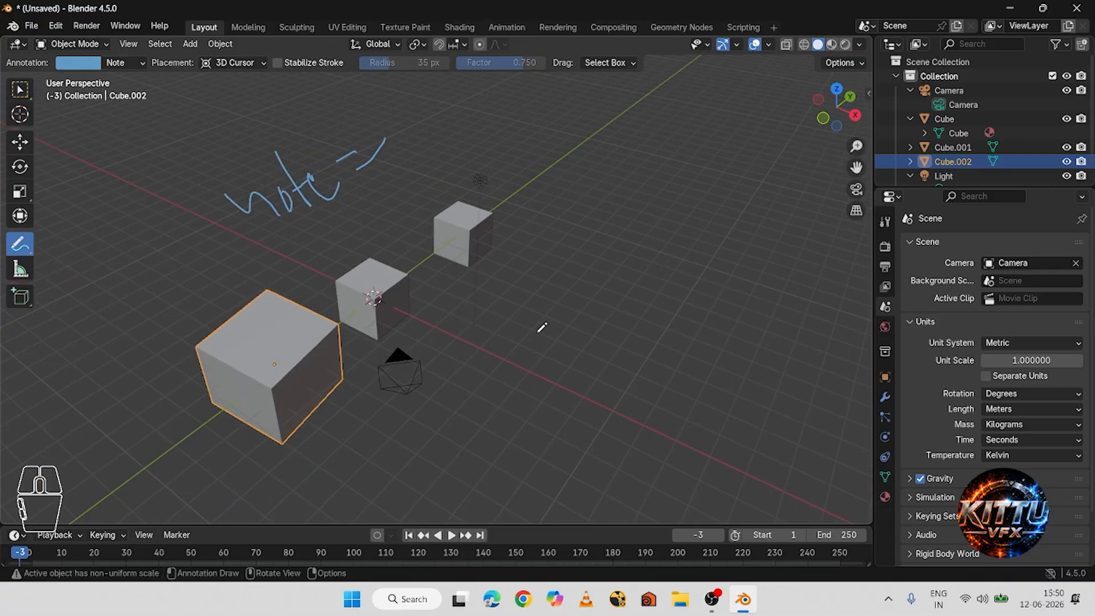
mouse_move(606, 343)
middle_mouse_down()
mouse_move(183, 254)
mouse_move(38, 262)
mouse_move(411, 335)
mouse_move(626, 325)
mouse_move(473, 314)
middle_mouse_up()
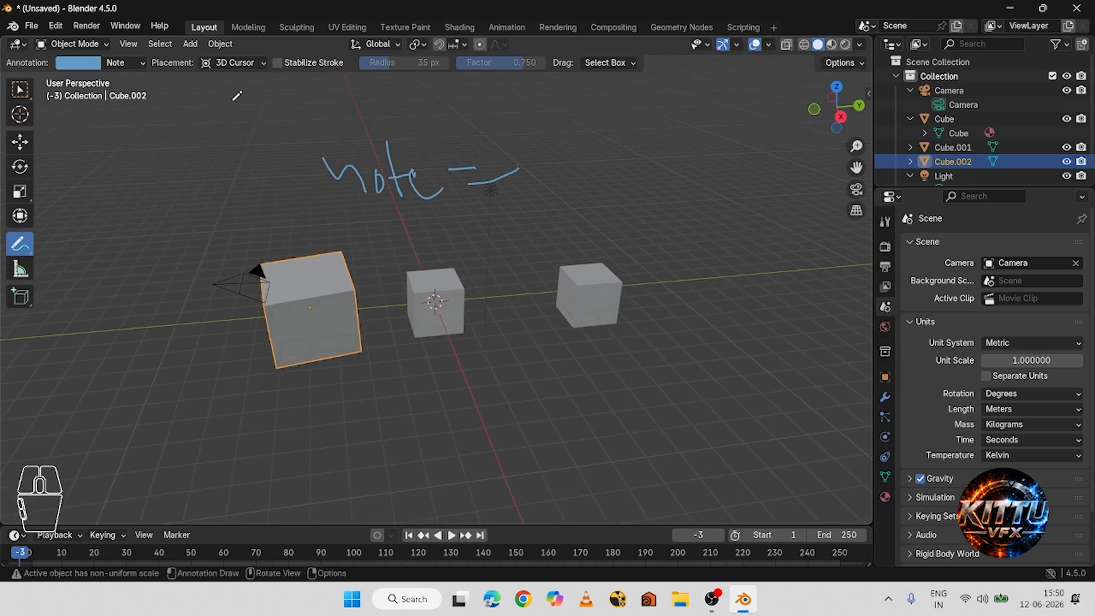
Set the annotation placement to View and handwrite a second "note =" to the right of the first one.
left_click(236, 64)
left_click(235, 94)
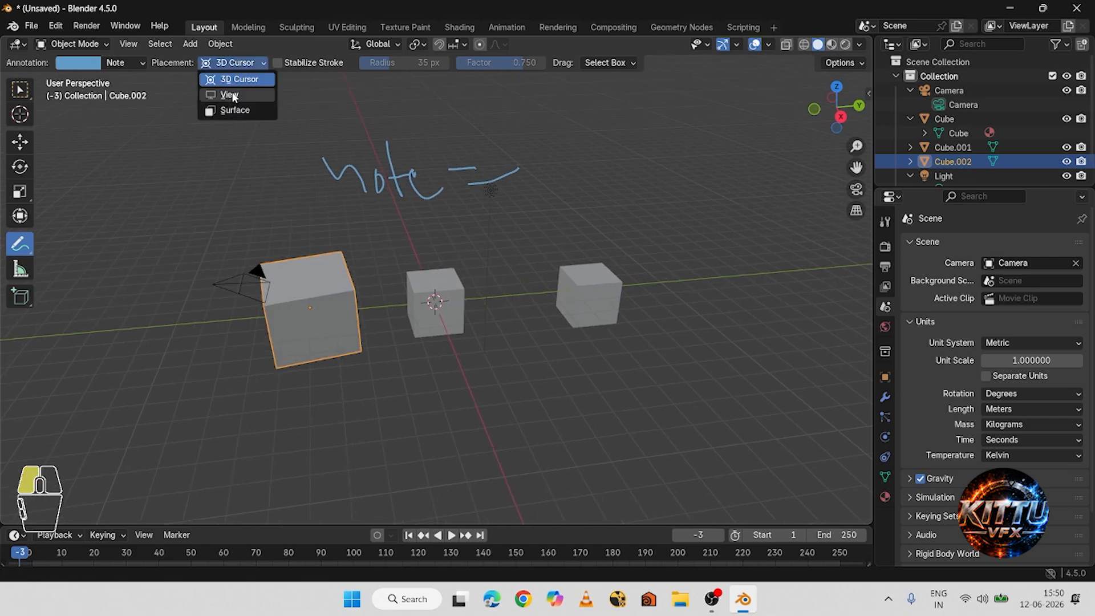
mouse_move(557, 124)
left_mouse_down()
mouse_move(567, 157)
mouse_move(592, 127)
mouse_move(613, 157)
mouse_move(620, 130)
mouse_move(635, 156)
mouse_move(656, 134)
mouse_move(653, 154)
mouse_move(737, 136)
mouse_move(758, 141)
left_mouse_up()
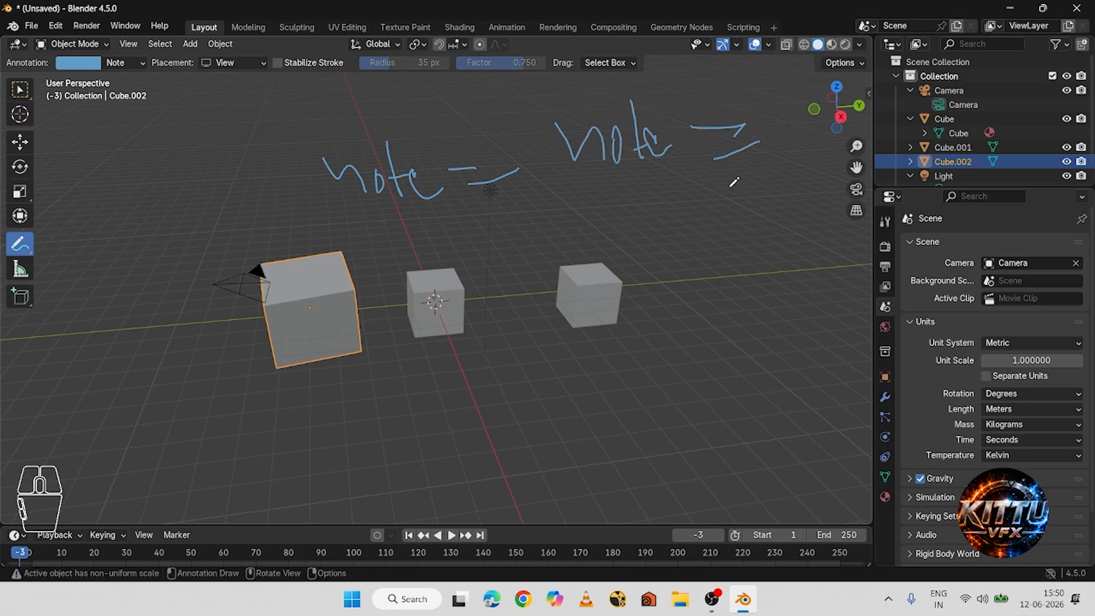
Set the annotation placement to Surface and draw freehand loops over the enlarged cube's faces, checking them from different angles.
mouse_move(591, 315)
middle_mouse_down()
mouse_move(558, 386)
mouse_move(633, 245)
mouse_move(708, 323)
mouse_move(377, 301)
mouse_move(677, 367)
mouse_move(601, 270)
middle_mouse_up()
mouse_move(672, 302)
middle_mouse_down()
mouse_move(560, 300)
mouse_move(579, 320)
mouse_move(98, 354)
mouse_move(581, 356)
mouse_move(513, 331)
mouse_move(445, 342)
mouse_move(456, 319)
mouse_move(391, 329)
middle_mouse_up()
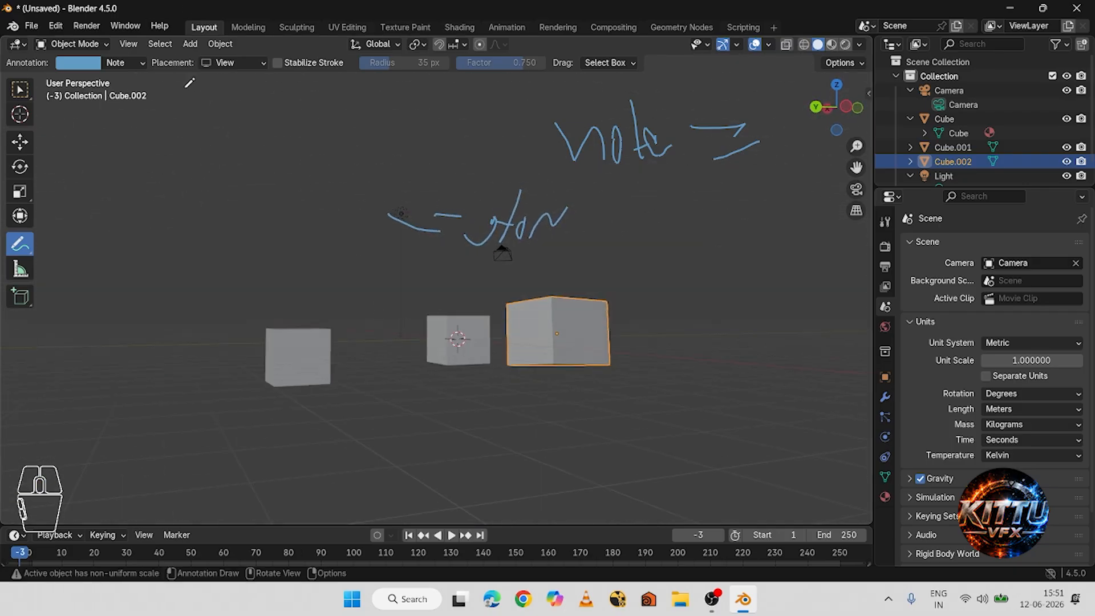
left_click(234, 63)
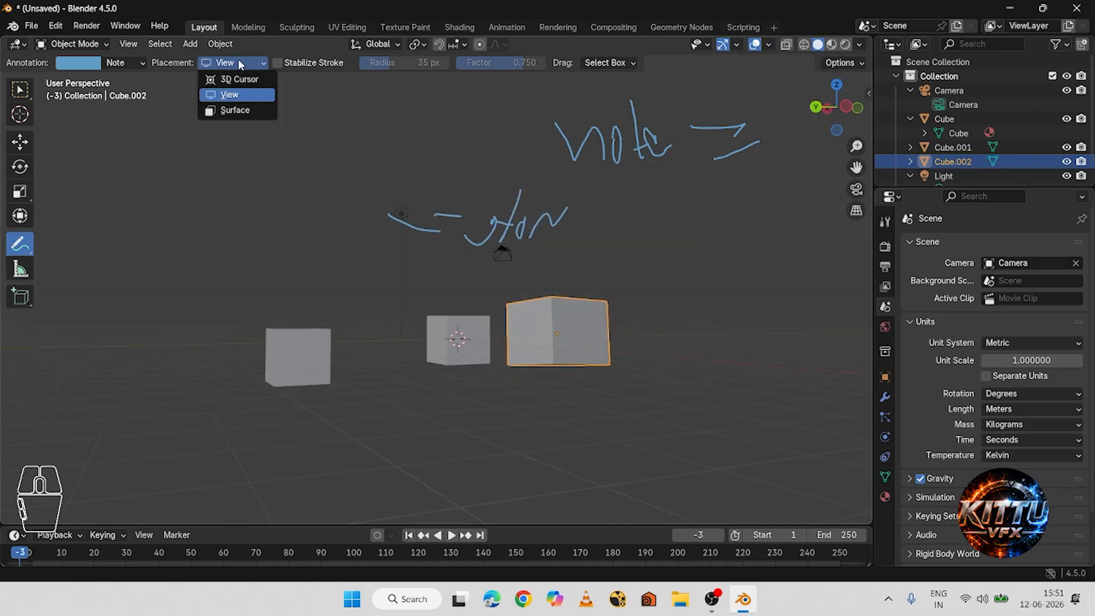
left_click(236, 110)
mouse_move(508, 320)
middle_mouse_down()
mouse_move(545, 268)
mouse_move(513, 308)
mouse_move(470, 264)
mouse_move(526, 364)
middle_mouse_up()
scroll(523, 369, "up", 3)
scroll(514, 322, "down", 3)
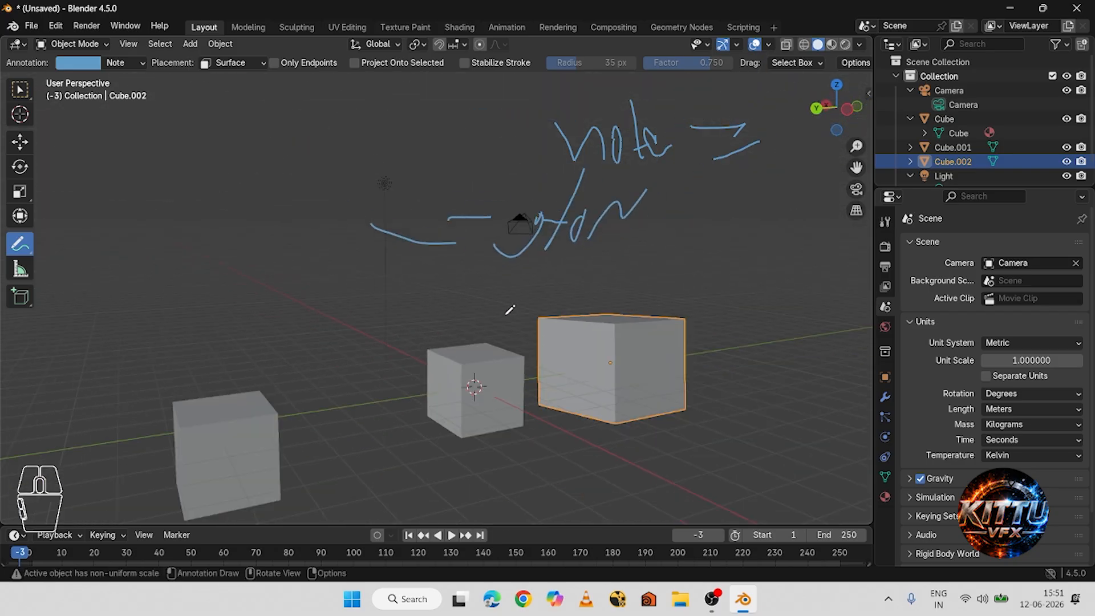
left_click_drag(606, 323, 605, 323)
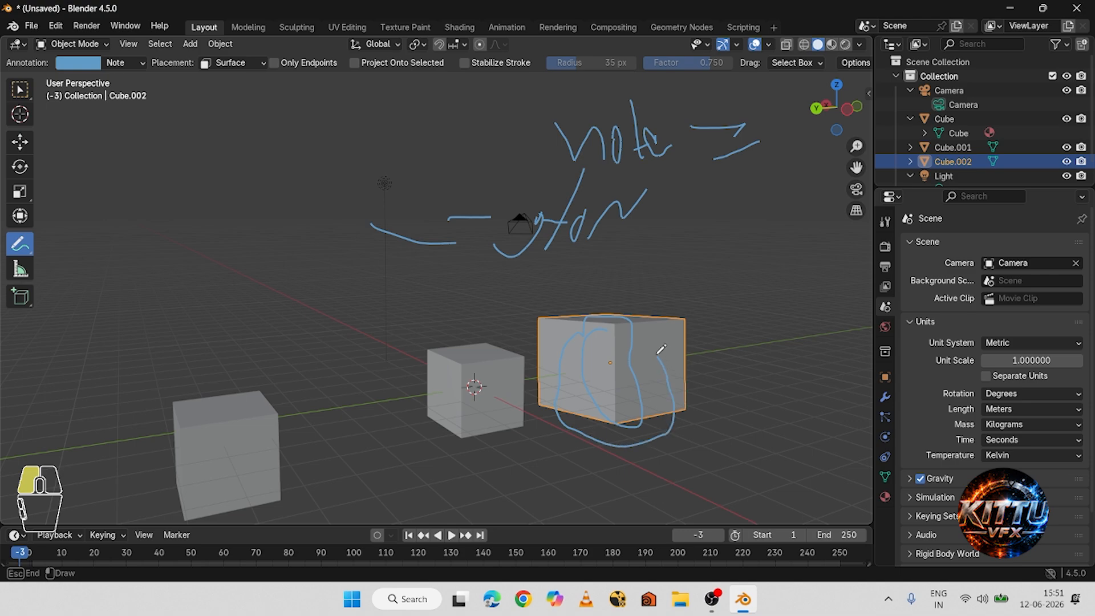
left_click_drag(591, 275, 593, 277)
mouse_move(593, 277)
middle_mouse_down()
mouse_move(418, 386)
mouse_move(112, 367)
mouse_move(122, 399)
mouse_move(566, 409)
mouse_move(855, 394)
mouse_move(682, 378)
middle_mouse_up()
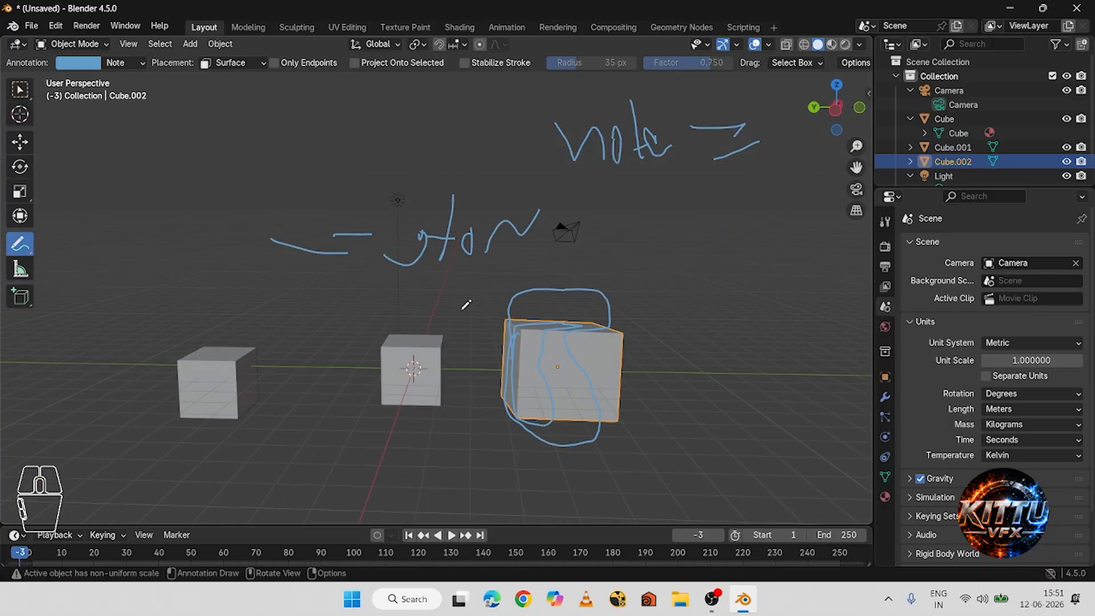
Erase the equals sign of the first handwritten note with the Annotate Eraser, and remove the Note annotation layer.
mouse_move(19, 244)
left_mouse_down()
mouse_move(68, 279)
mouse_move(95, 352)
mouse_move(110, 324)
mouse_move(98, 336)
left_mouse_up()
mouse_move(315, 263)
left_mouse_down()
mouse_move(352, 285)
mouse_move(368, 254)
mouse_move(361, 243)
left_mouse_up()
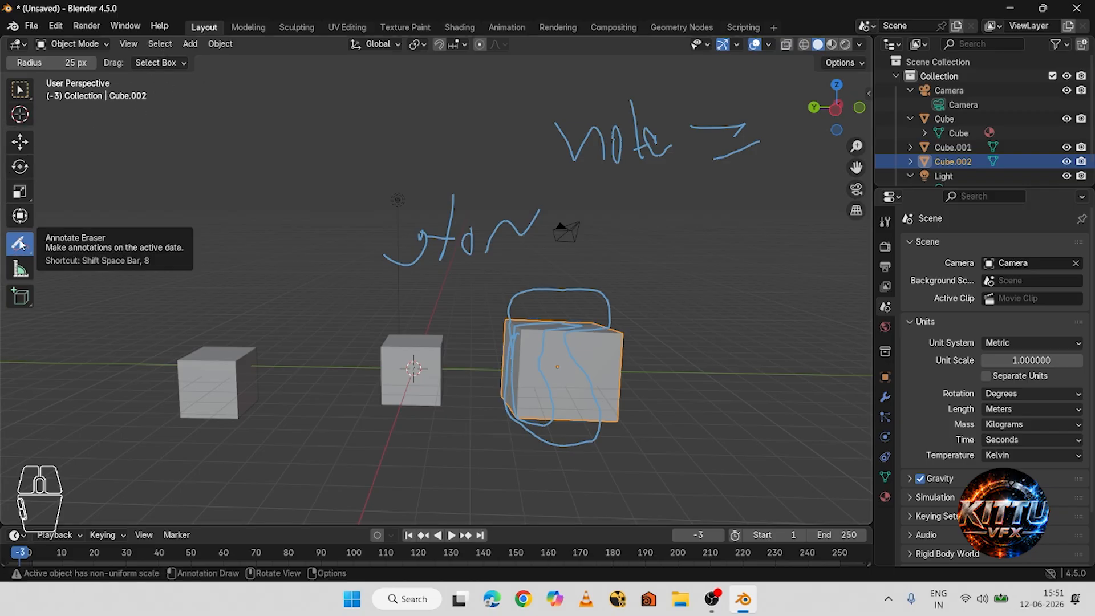
left_click_drag(21, 245, 82, 239)
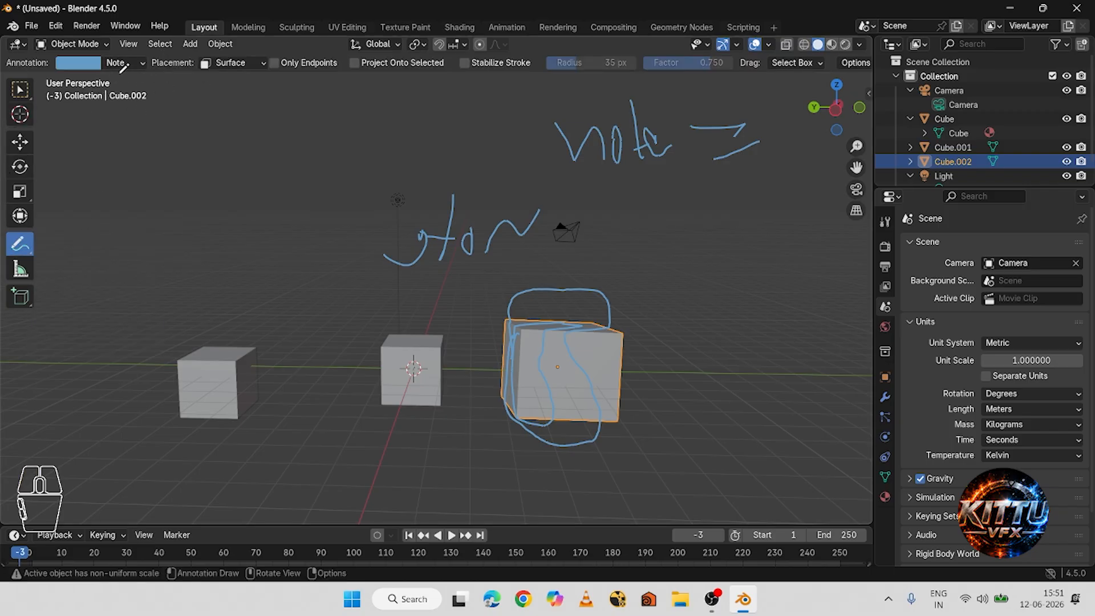
left_click(142, 63)
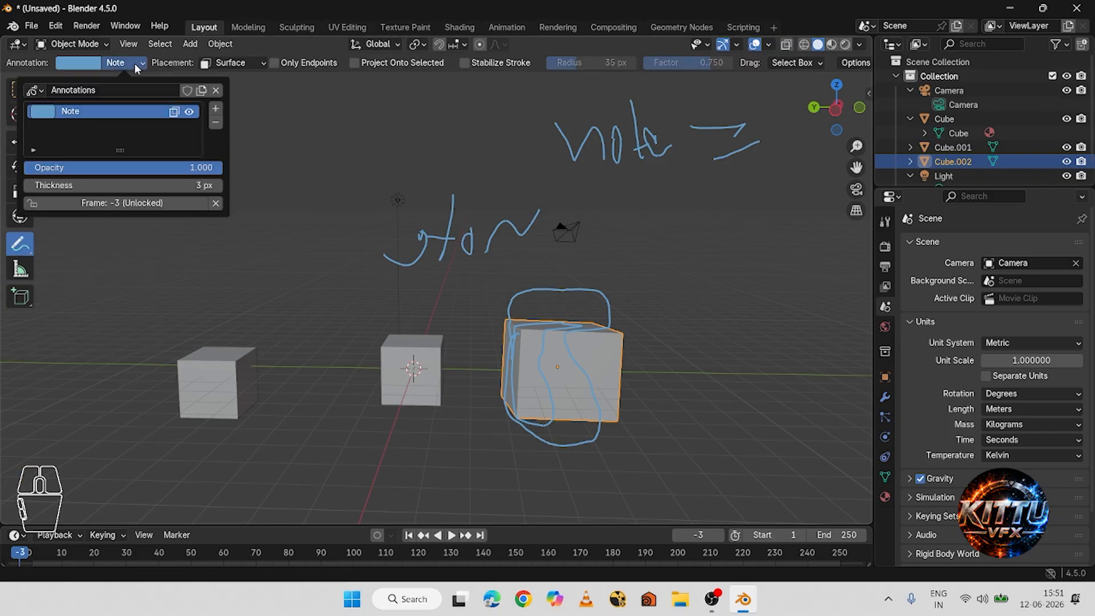
left_click(215, 125)
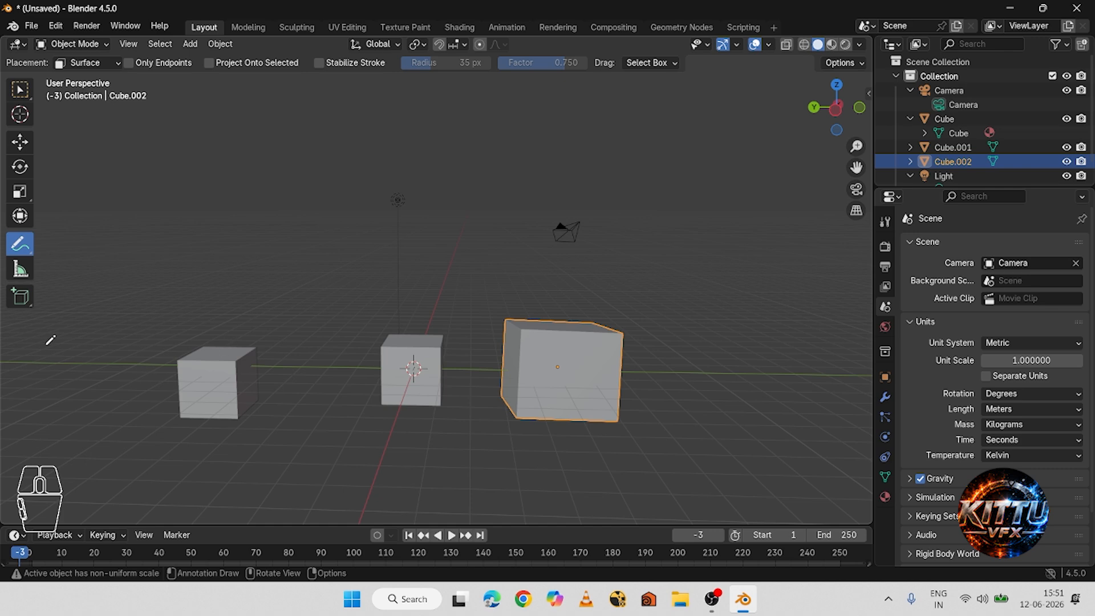
Switch to the Measure tool and set the snap target to Vertex, with the enlarged cube selected.
left_click(20, 269)
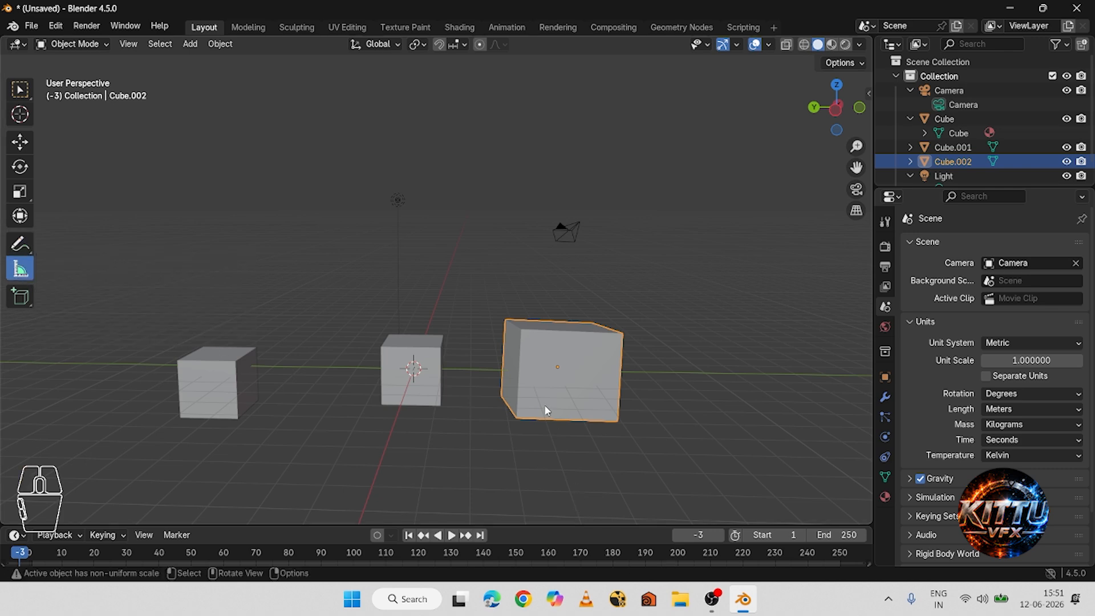
scroll(542, 403, "up", 2)
left_click(465, 46)
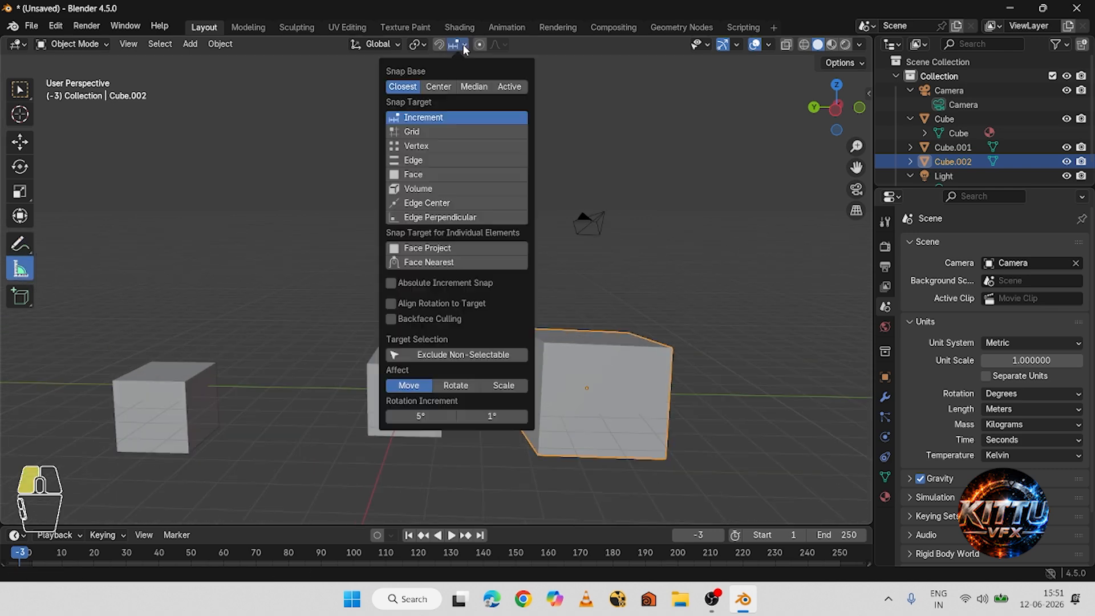
left_click(417, 147)
left_click(709, 327)
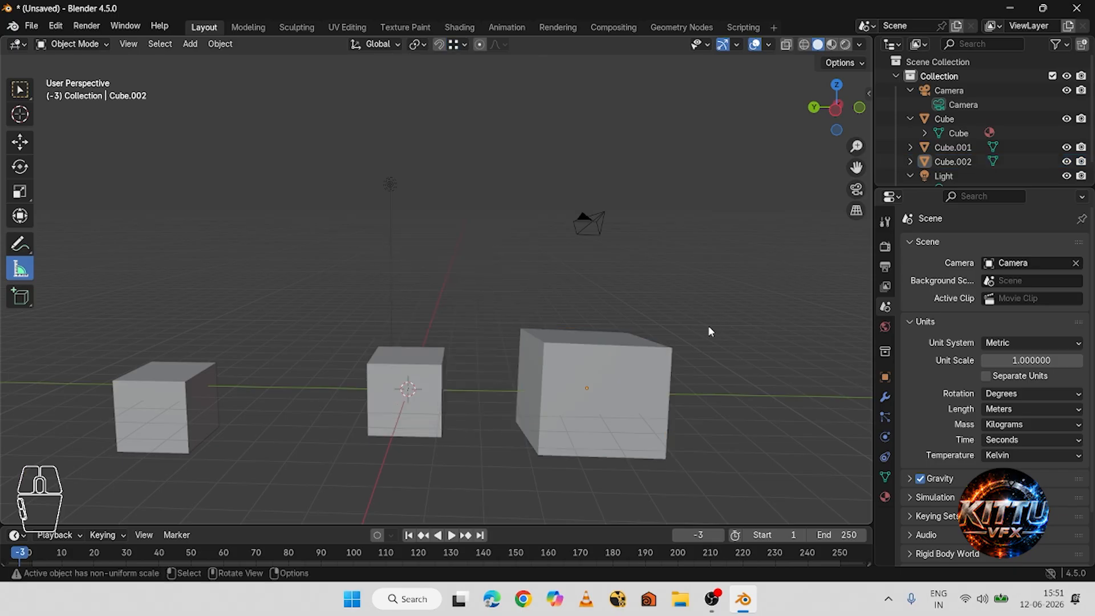
left_click(562, 357)
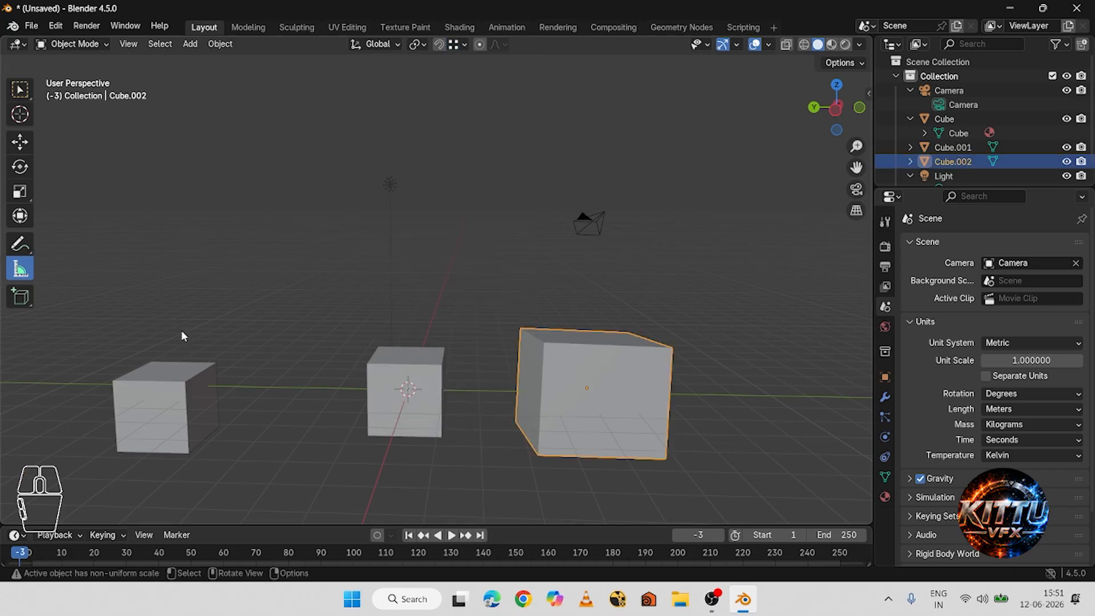
Measure the enlarged cube's front vertical edge with a ruler snapped from its upper to its lower corner.
left_click(544, 343, "ctrl")
left_click_drag(542, 344, 539, 456, "ctrl")
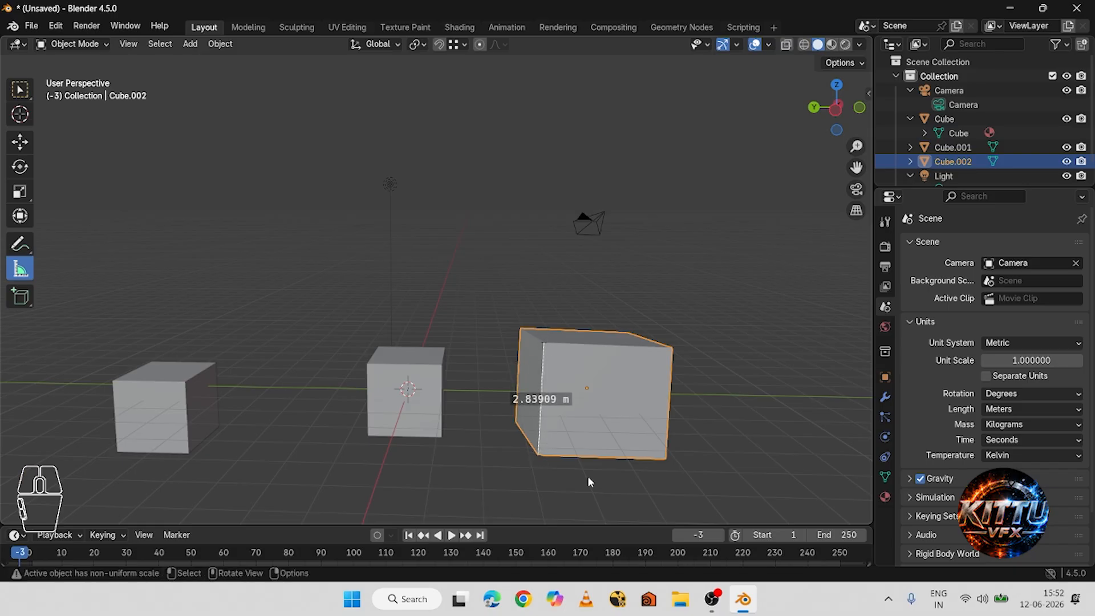
scroll(689, 365, "up", 4)
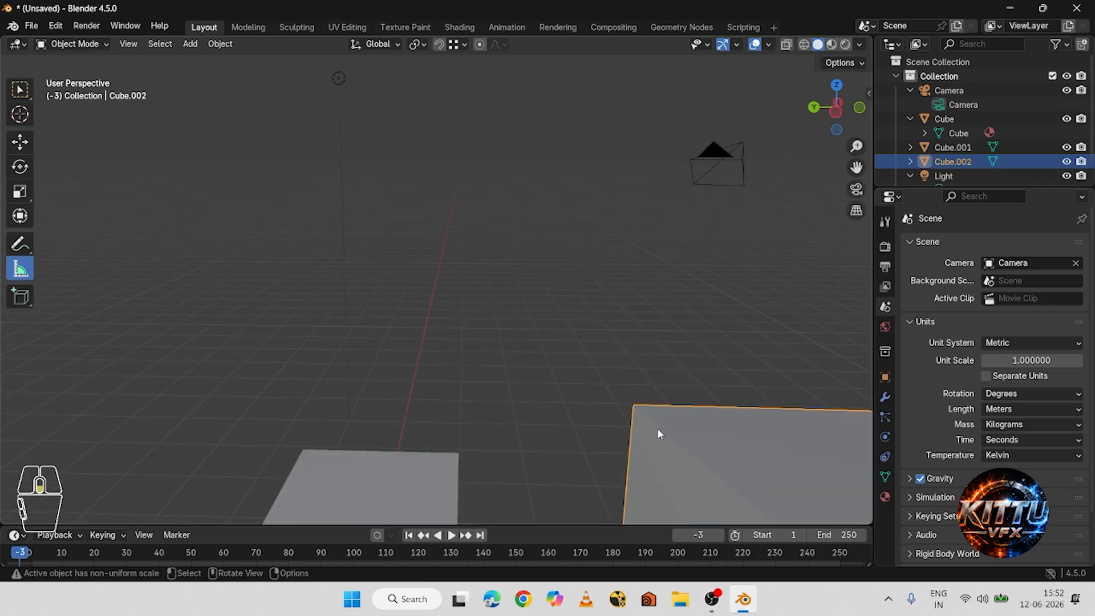
scroll(704, 421, "down", 4)
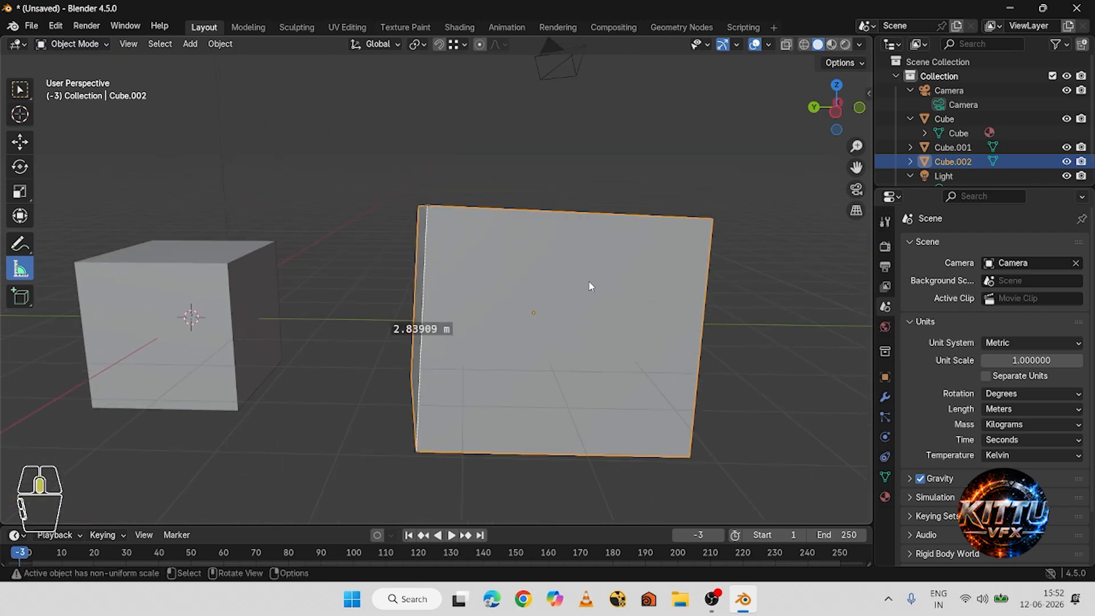
Place a short ruler at the far corner of the enlarged cube's top front edge and shift the vertical ruler's upper end.
middle_click_drag(589, 286, 581, 314)
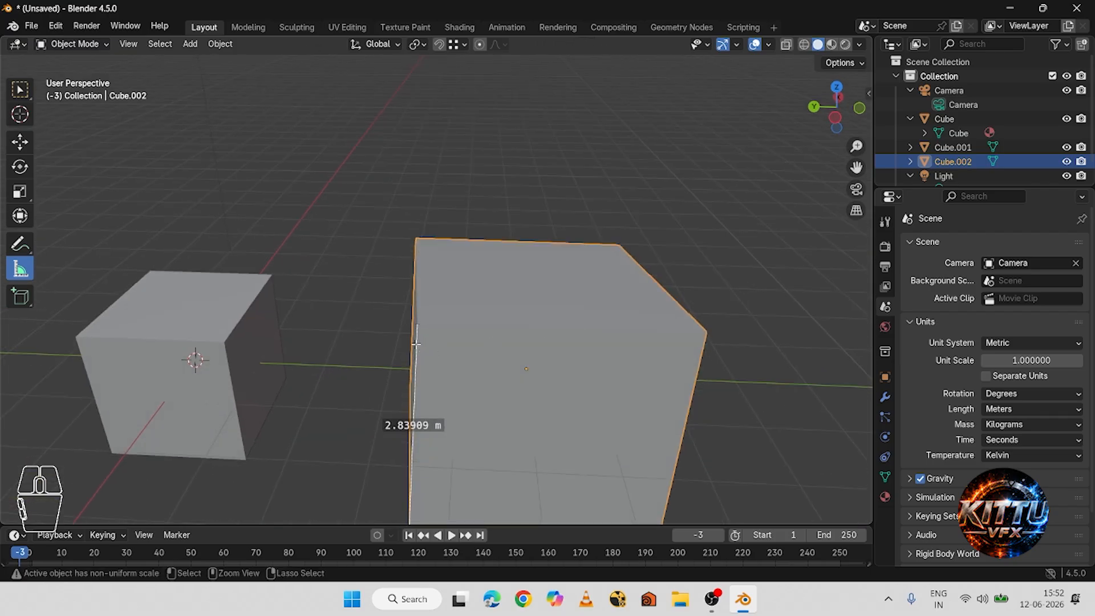
mouse_move(417, 326)
left_mouse_down()
mouse_move(437, 327)
mouse_move(417, 326)
left_mouse_up()
left_click_drag(706, 337, 716, 341)
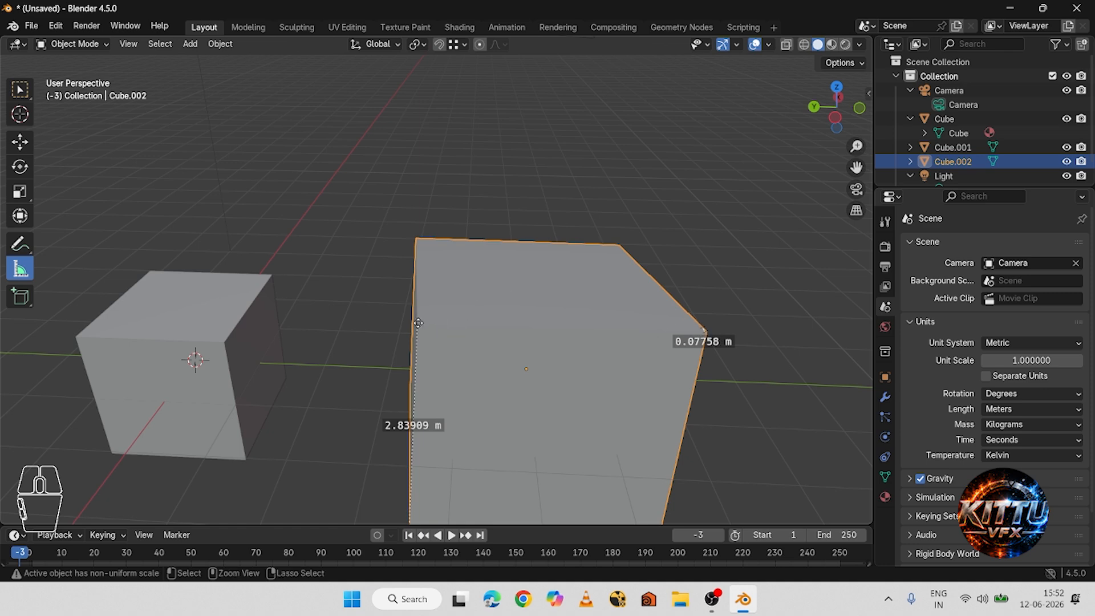
mouse_move(421, 322)
left_mouse_down()
mouse_move(440, 318)
mouse_move(413, 321)
left_mouse_up()
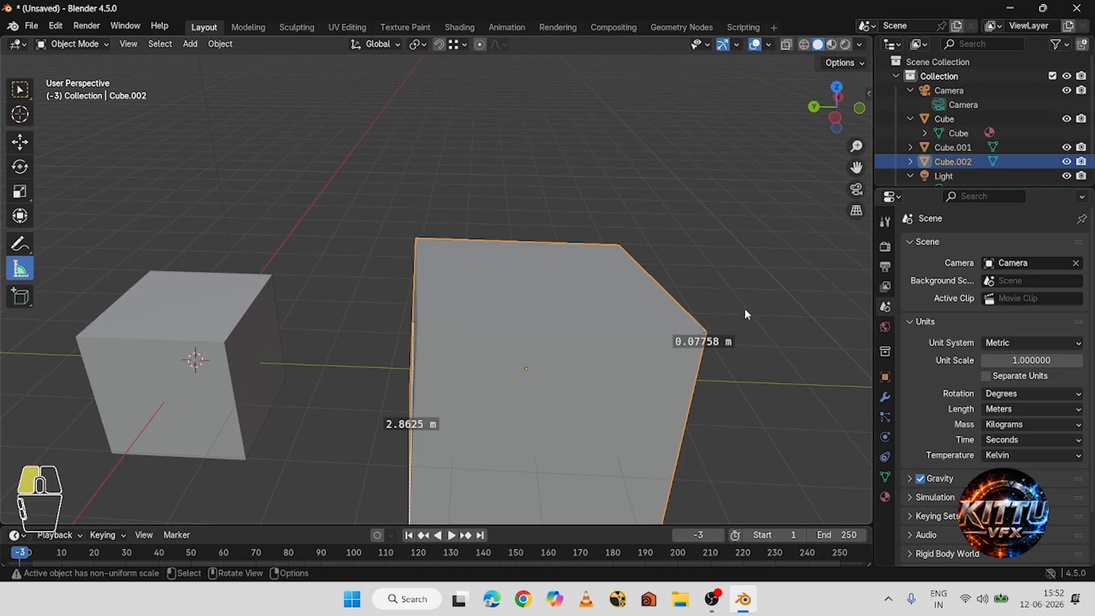
Deselect the enlarged cube and measure its top front edge by snapping the short ruler's ends to both corners.
key("alt+a")
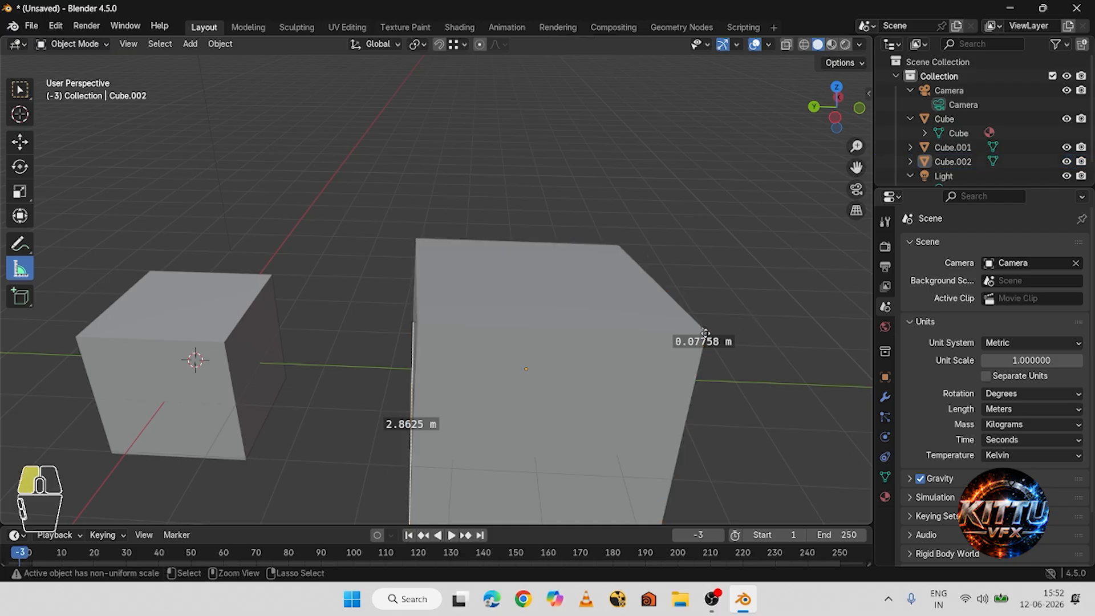
left_click_drag(706, 333, 416, 324, "ctrl")
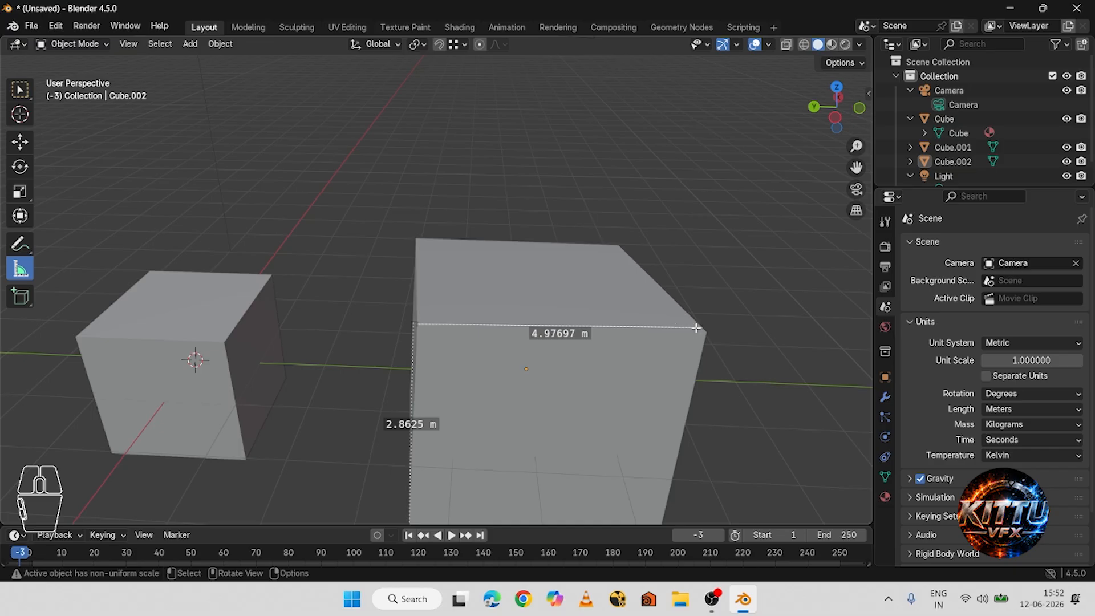
mouse_move(700, 327)
left_mouse_down("ctrl")
mouse_move(709, 369)
mouse_move(706, 331)
left_mouse_up("ctrl")
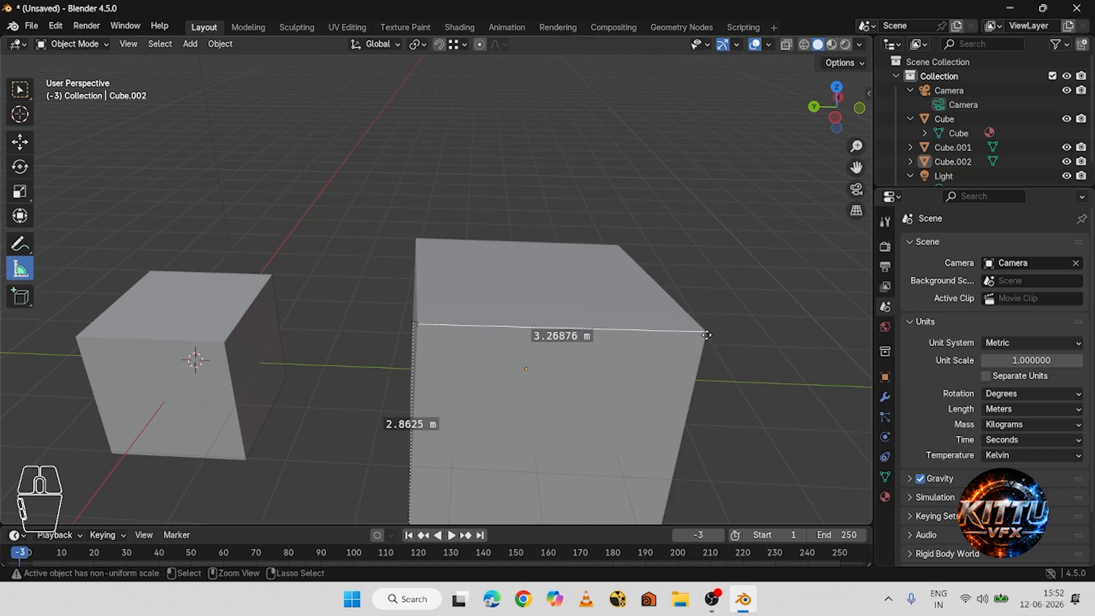
middle_click_drag(603, 375, 590, 357)
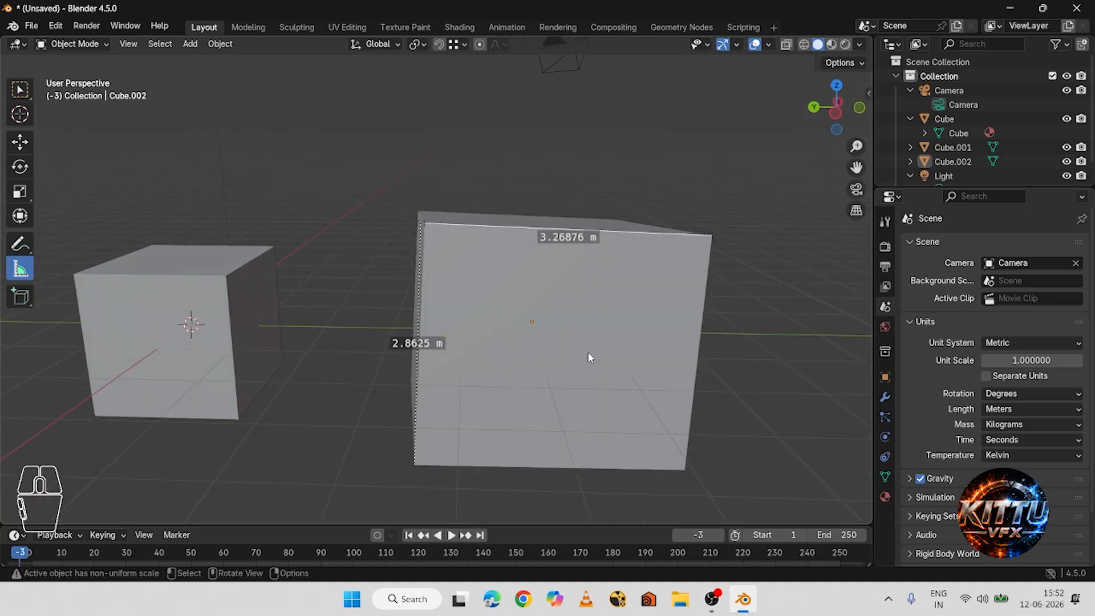
middle_click_drag(689, 326, 645, 397)
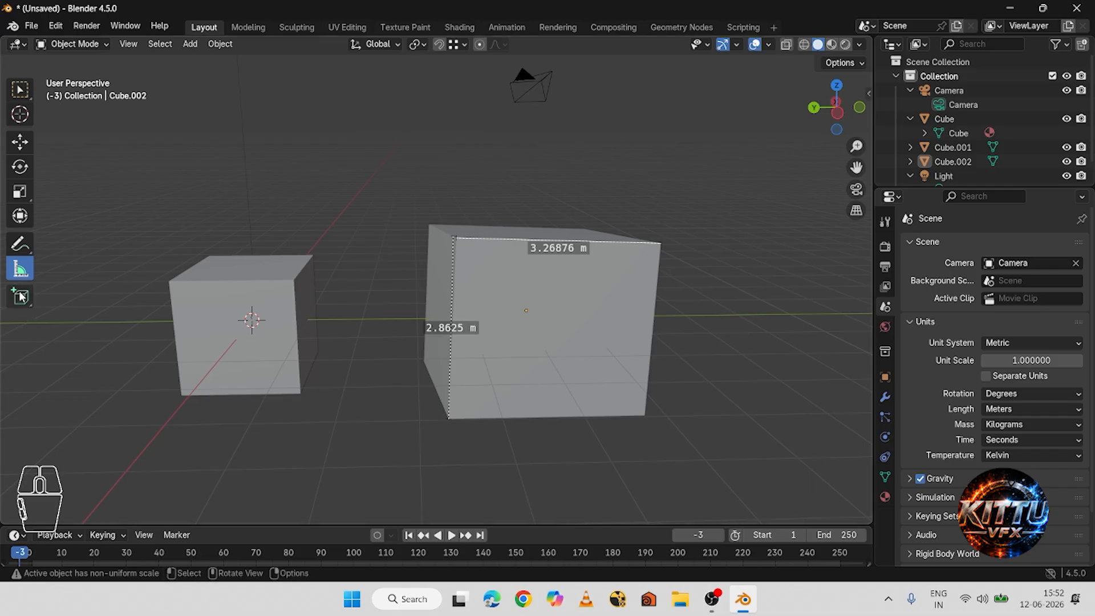
Use the Add Cube tool to draw a box covering the enlarged cube's top face and extrude it upward freehand.
left_click_drag(20, 296, 89, 365)
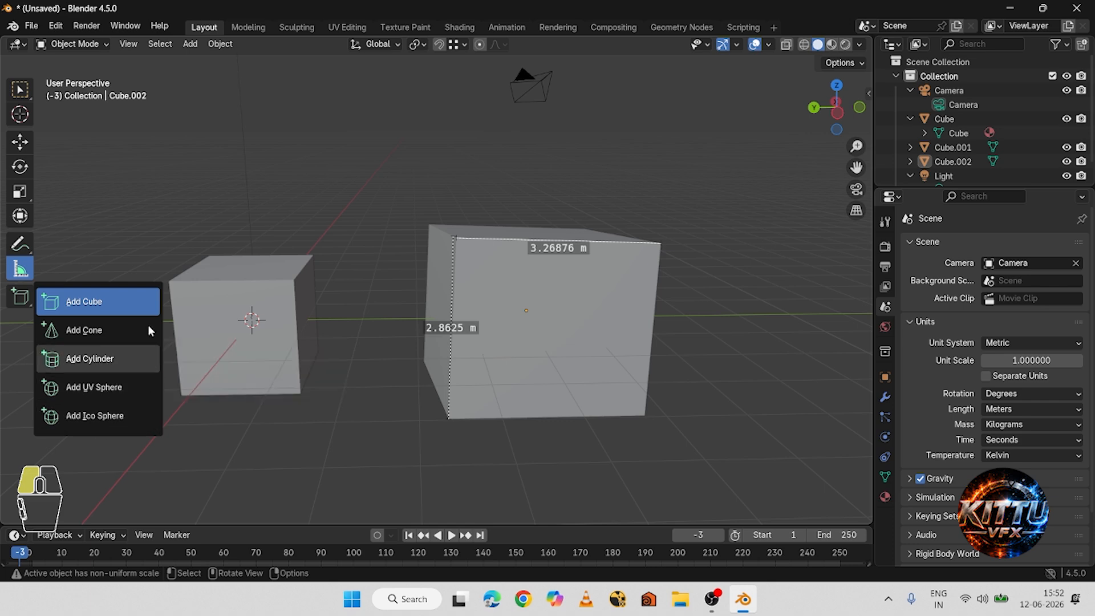
left_click(80, 306)
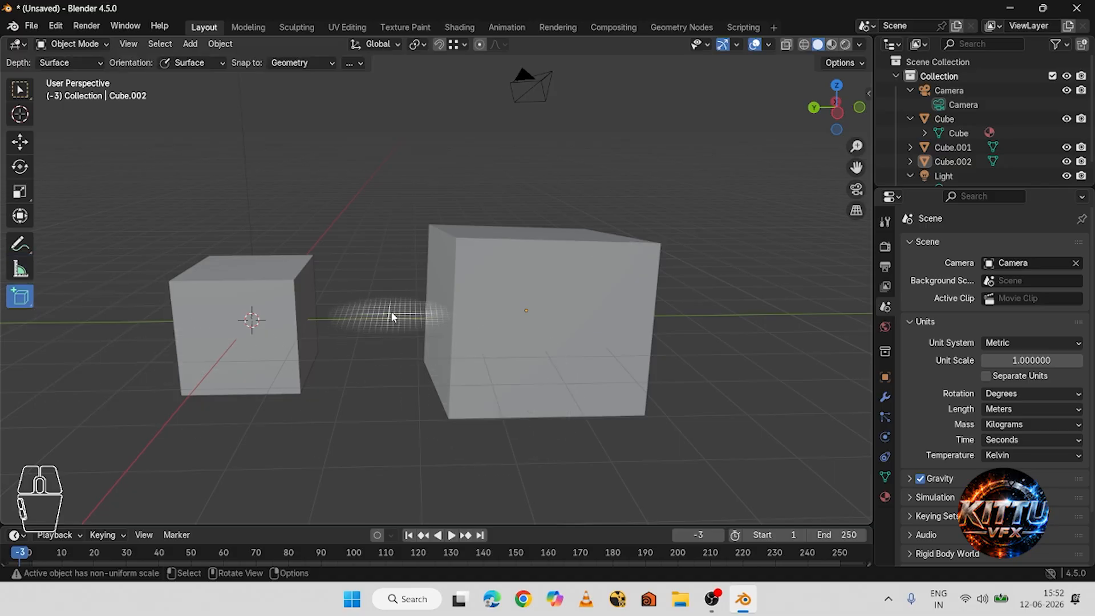
middle_click_drag(391, 312, 408, 348)
left_click(466, 43)
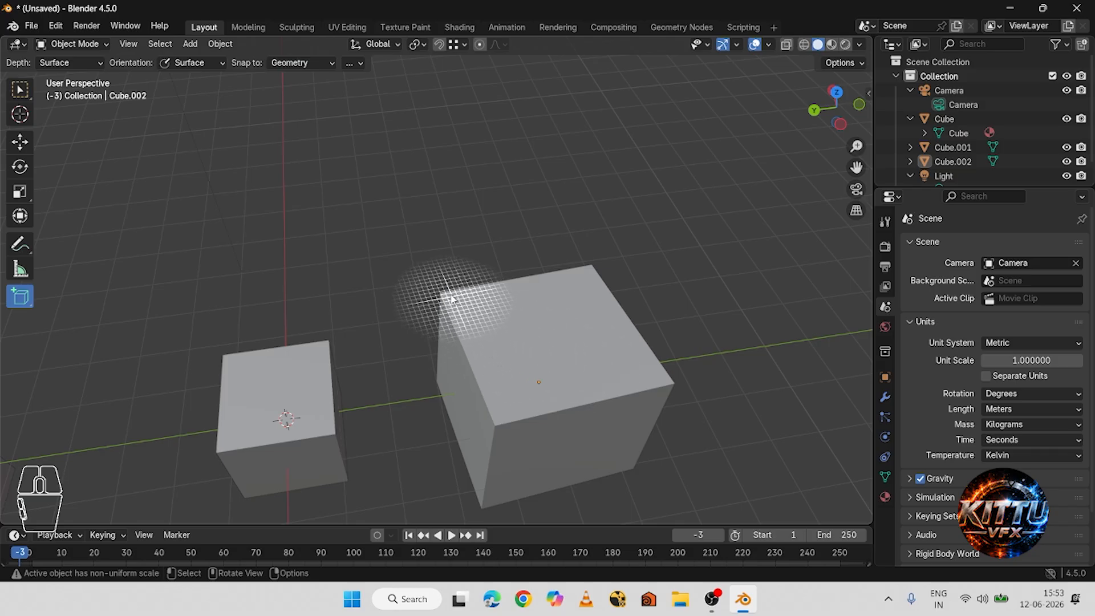
left_click_drag(441, 293, 489, 371)
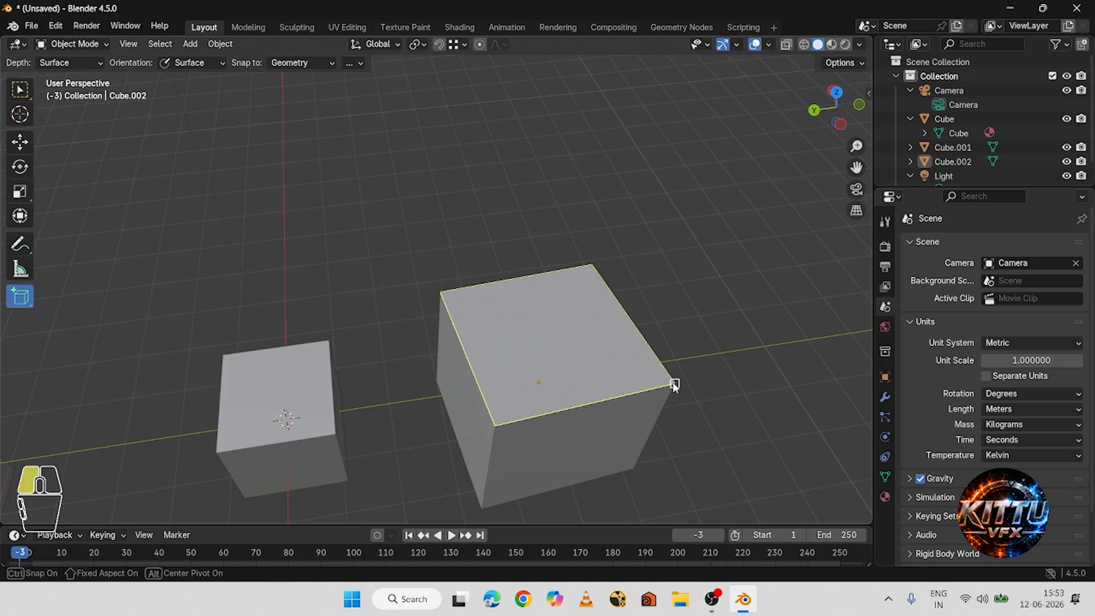
left_click_drag(673, 382, 673, 382)
left_click(678, 285)
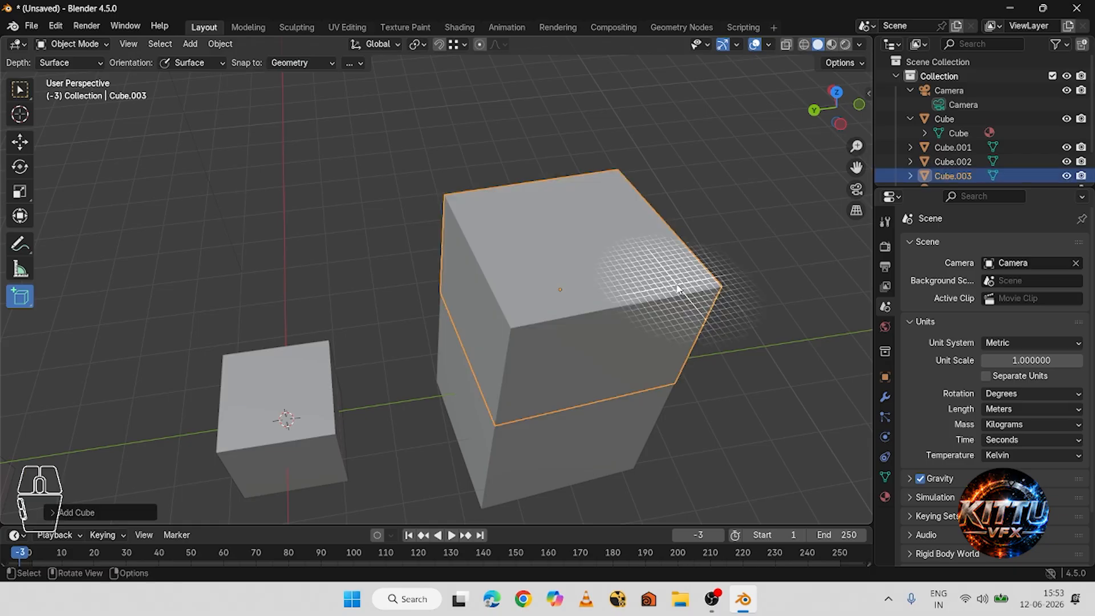
Draw another box over the front face of the stacked upper cube and extrude it outward freehand with the Add Cube tool.
middle_click_drag(709, 213, 739, 262)
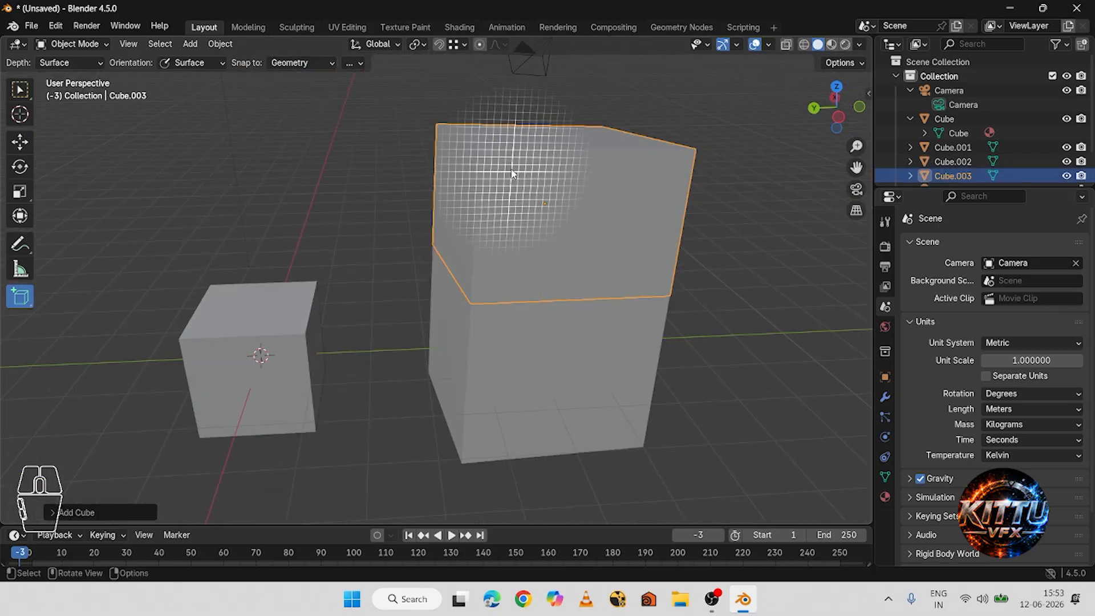
middle_click_drag(512, 174, 446, 190)
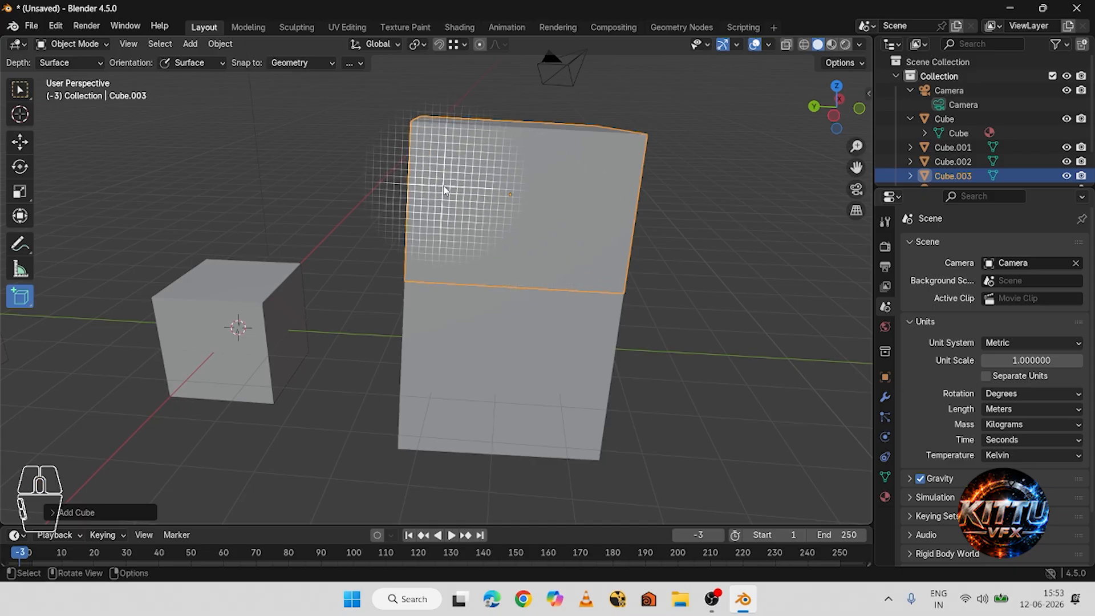
left_click_drag(413, 127, 430, 182)
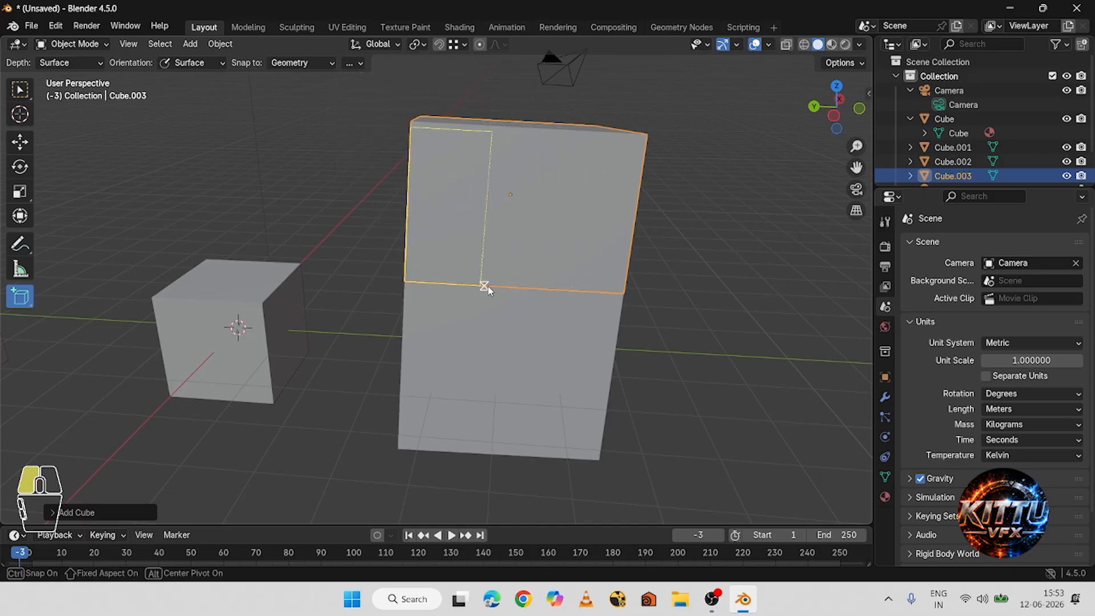
left_click_drag(624, 295, 627, 302)
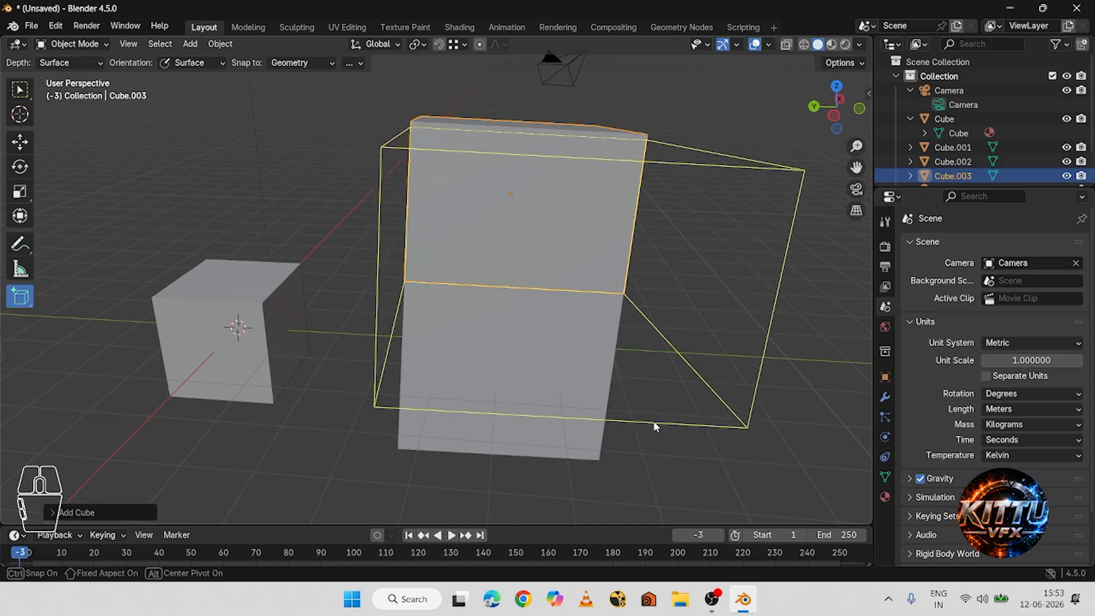
left_click(654, 421)
middle_click_drag(656, 418, 627, 330)
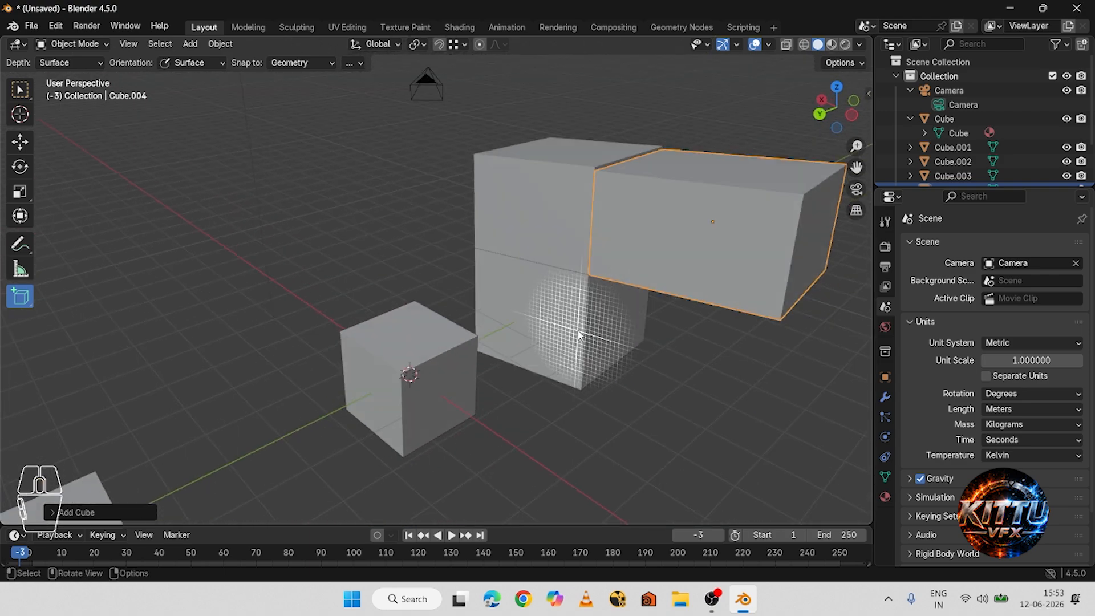
middle_click_drag(553, 348, 578, 325, "shift")
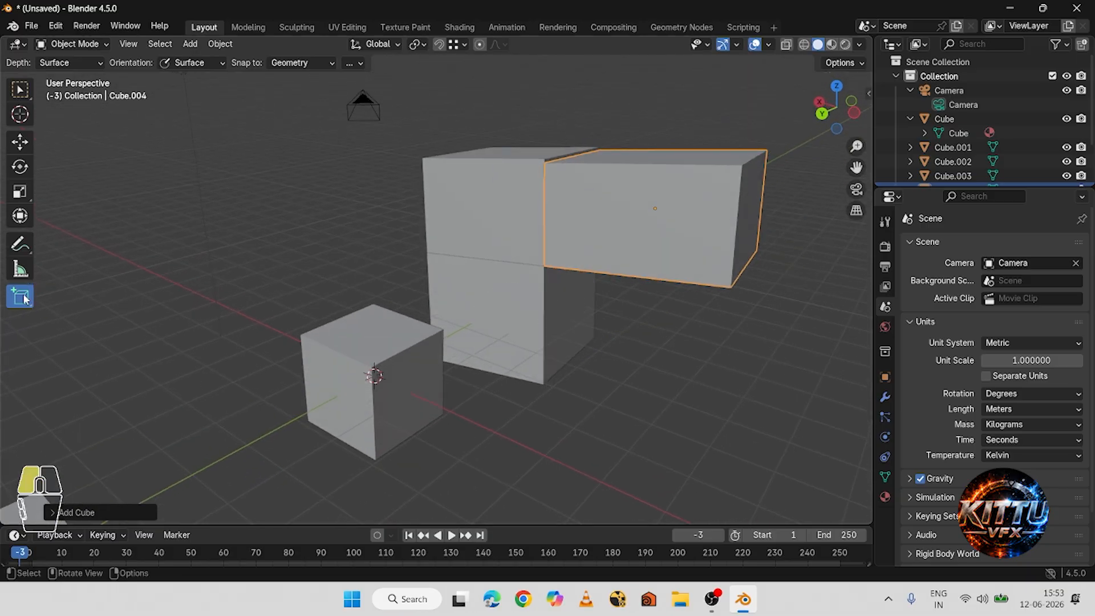
Draw a trial cone on the small cube's top face with the Add Cone tool, undo it, and draw a wider cone there freehand.
left_click_drag(25, 299, 83, 341)
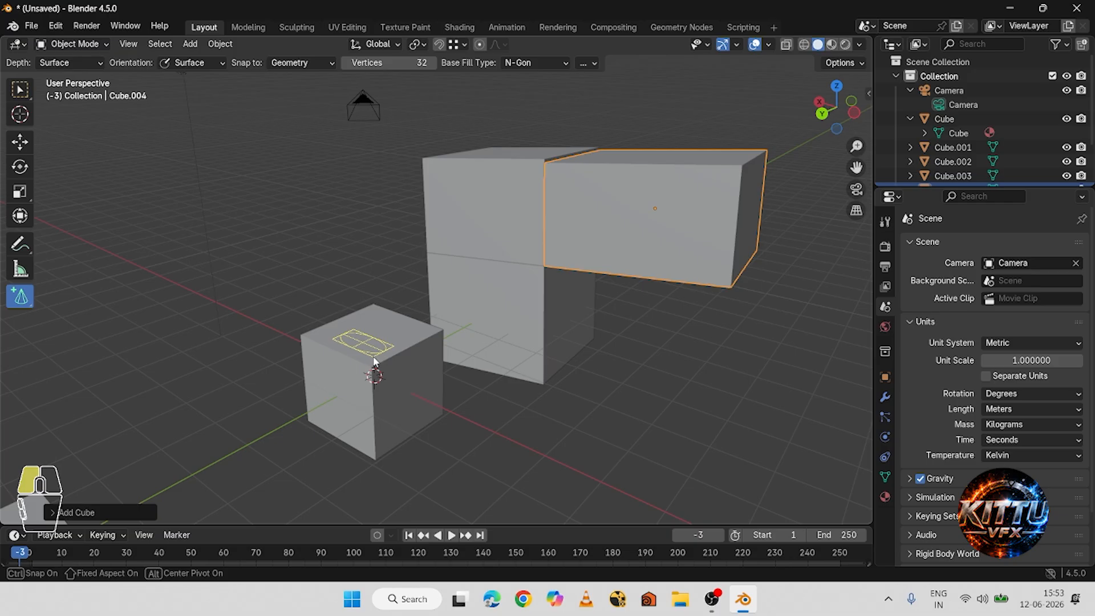
left_click(377, 272)
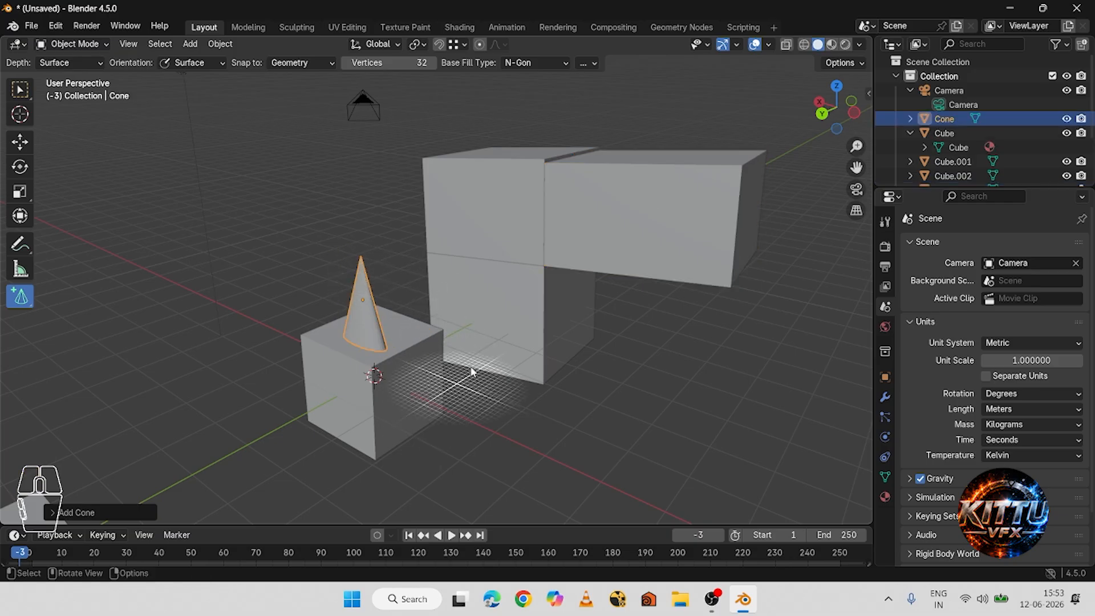
middle_click_drag(469, 372, 429, 373)
key("ctrl+z")
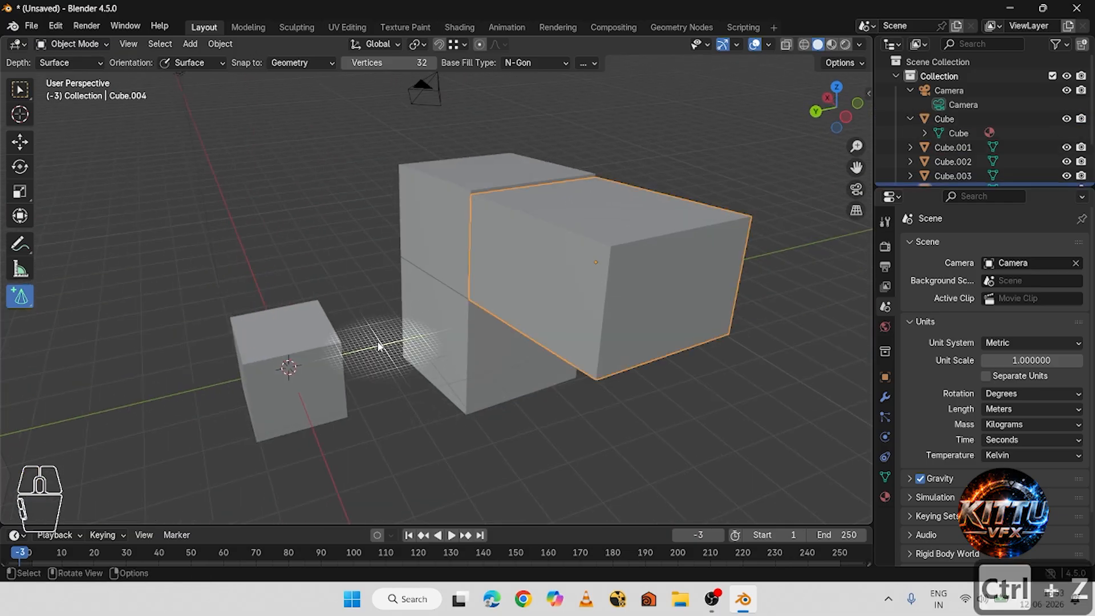
left_click_drag(270, 320, 284, 329)
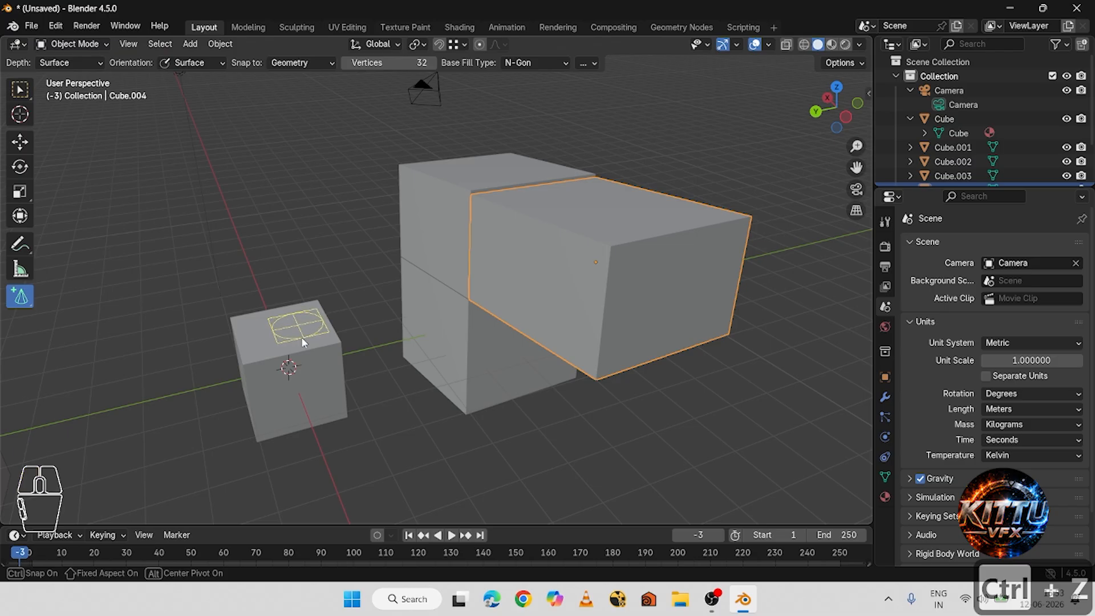
left_click(301, 255)
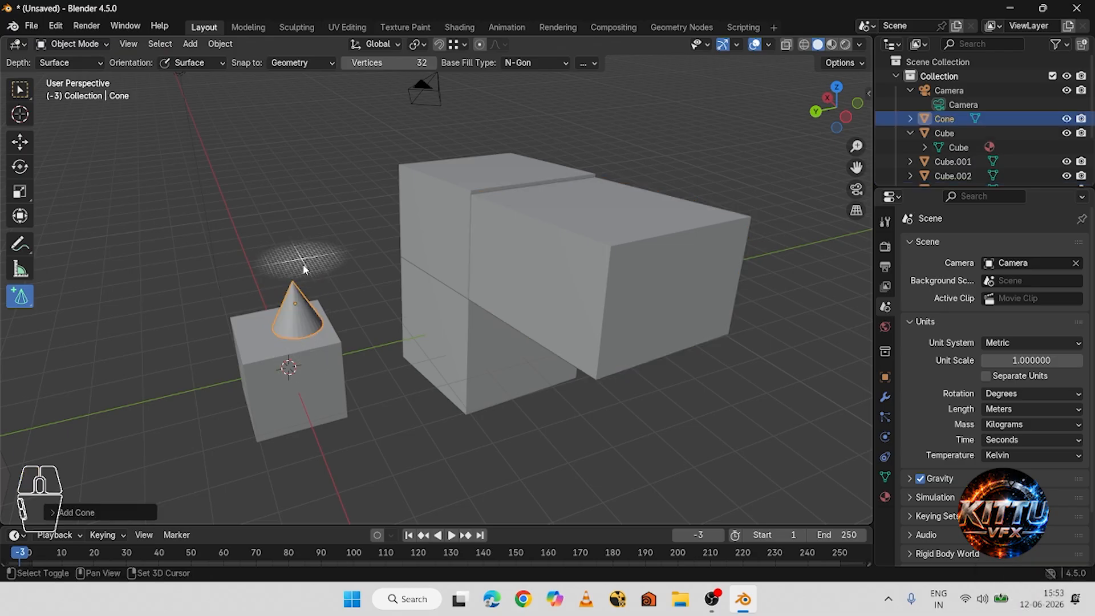
Draw a cylinder freehand on the small cube's side face with the Add Cylinder tool, extending it outward from the face.
middle_click_drag(398, 350, 208, 334)
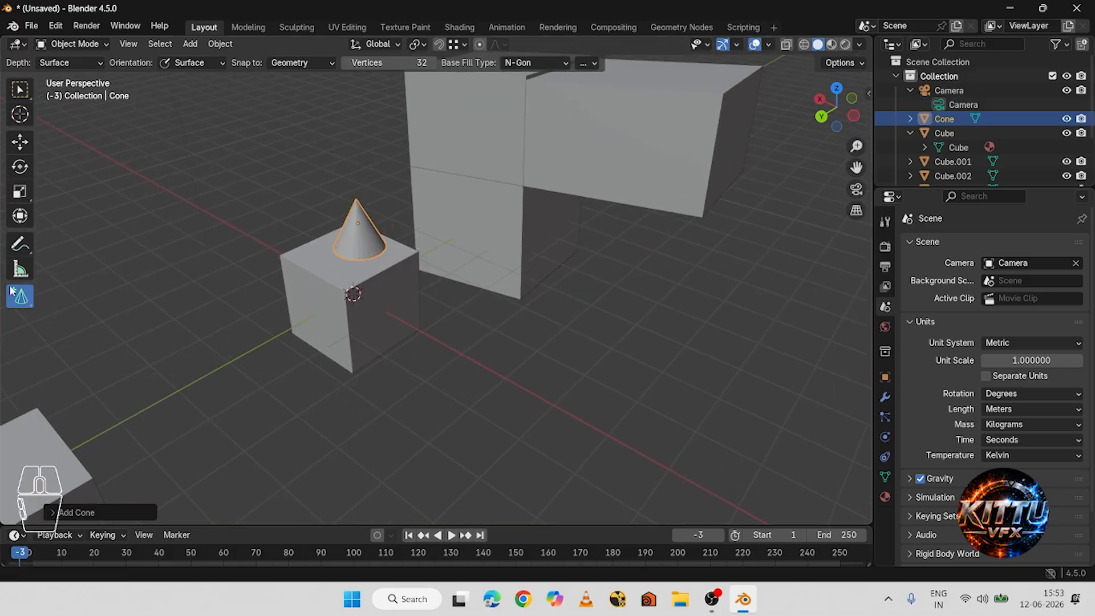
left_click_drag(21, 297, 88, 365)
left_click_drag(377, 289, 406, 321)
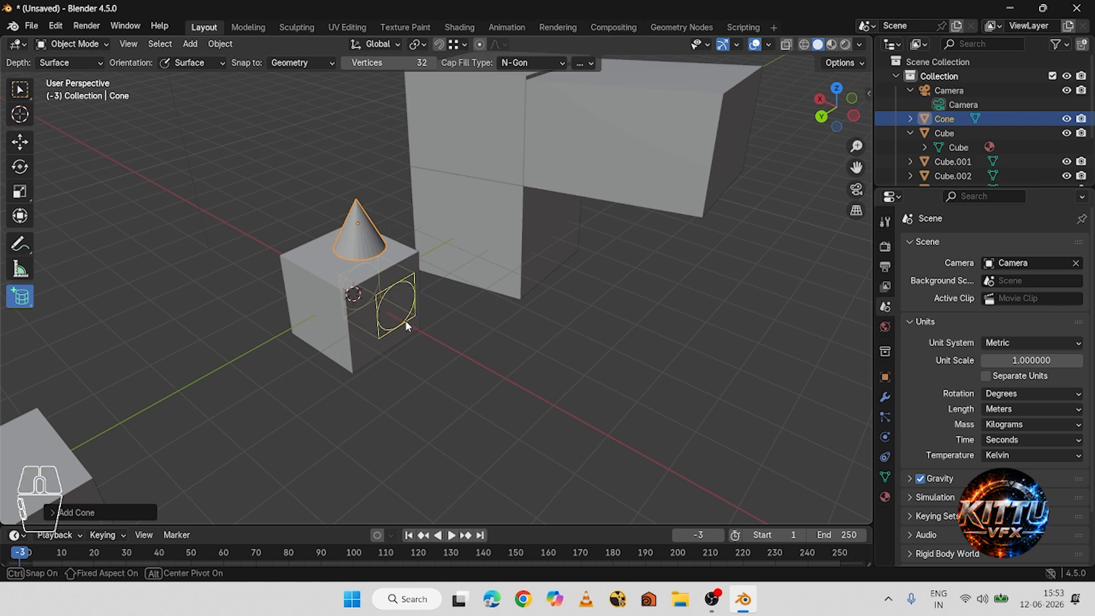
left_click(463, 361)
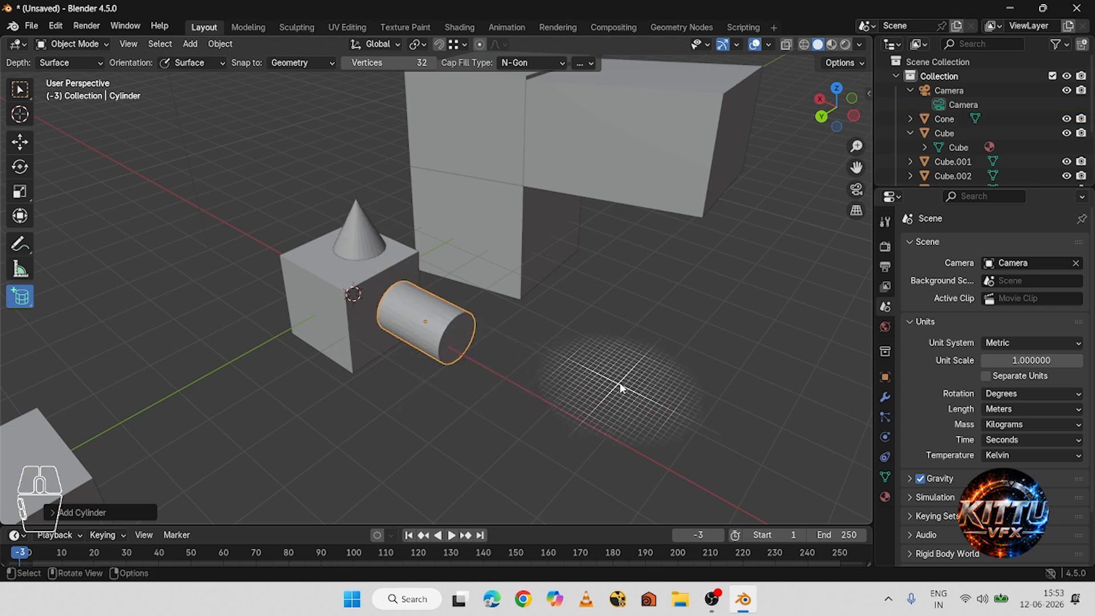
Draw a UV sphere freehand on the top face of the stacked upper cube with the Add UV Sphere tool.
left_click_drag(24, 299, 52, 311)
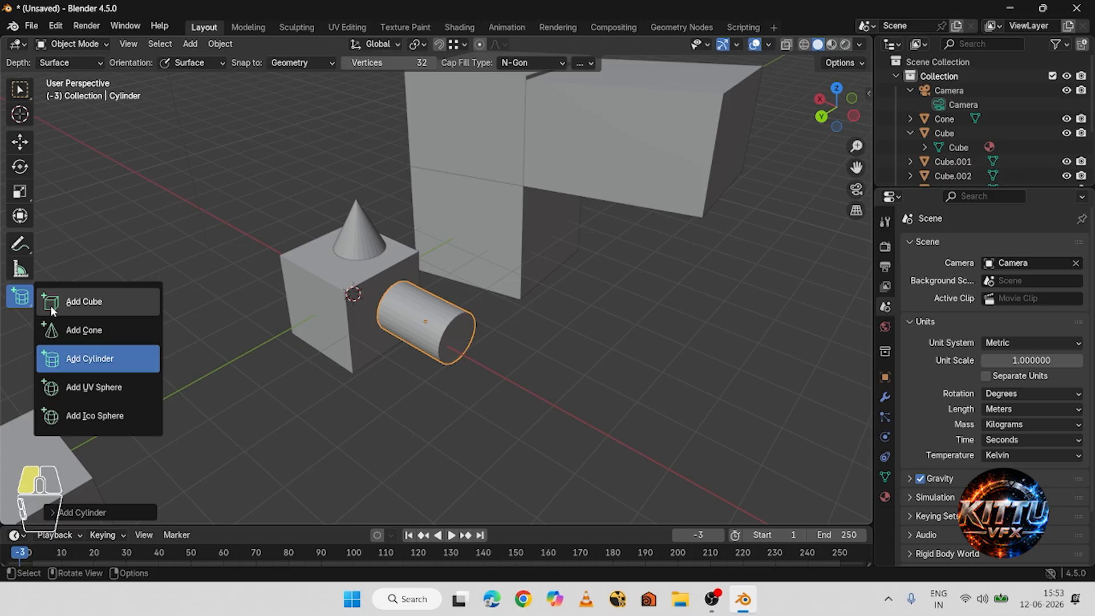
left_click(84, 390)
middle_click_drag(489, 110, 479, 176)
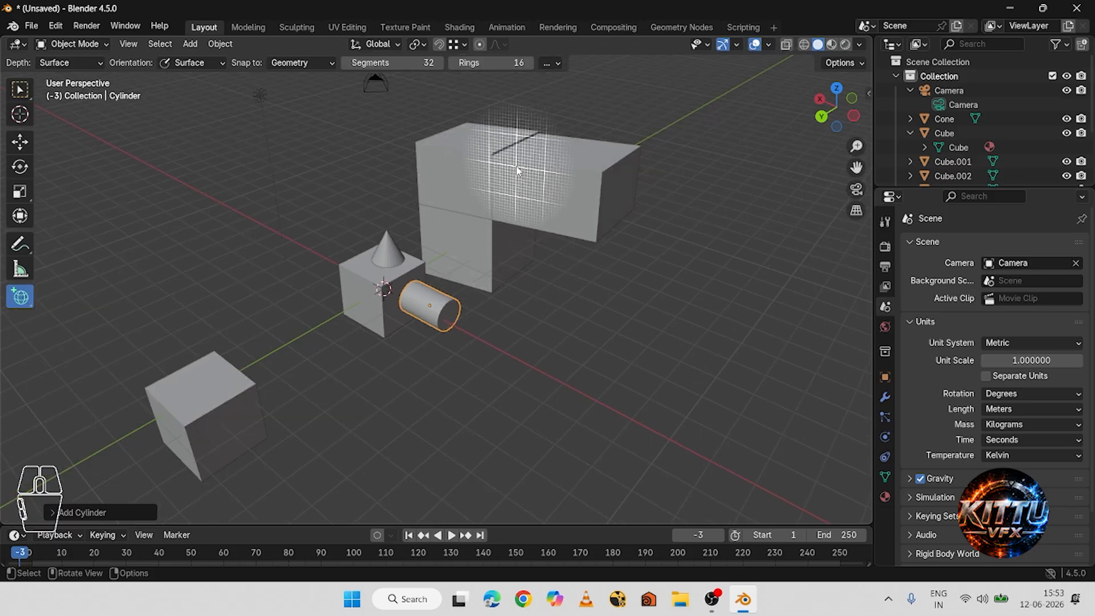
mouse_move(526, 110)
middle_mouse_down()
mouse_move(494, 233)
mouse_move(479, 189)
middle_mouse_up()
left_click_drag(465, 169, 496, 192)
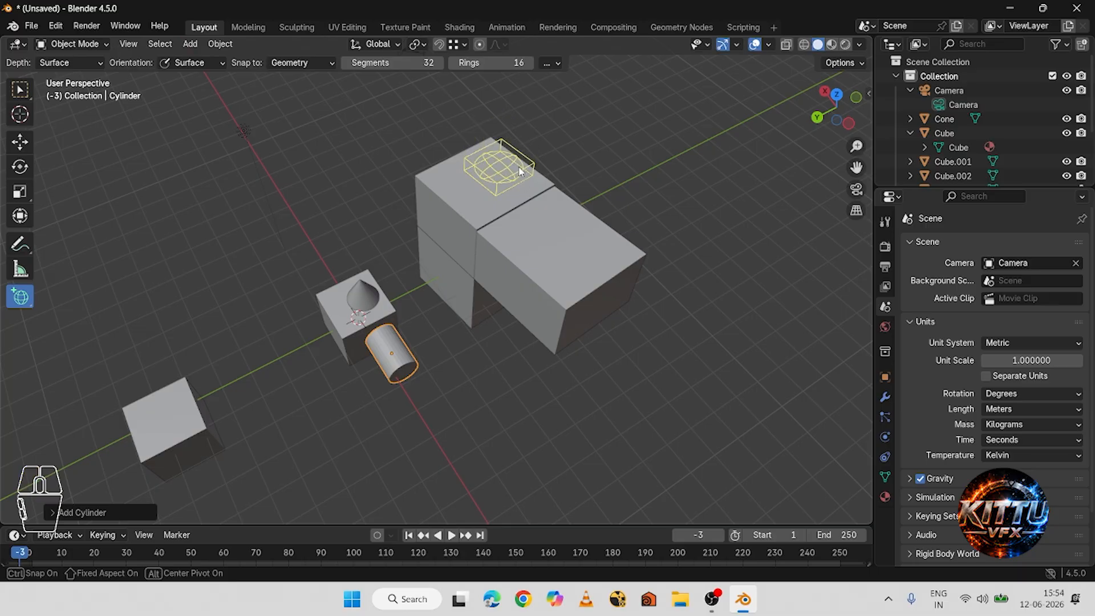
left_click(516, 142)
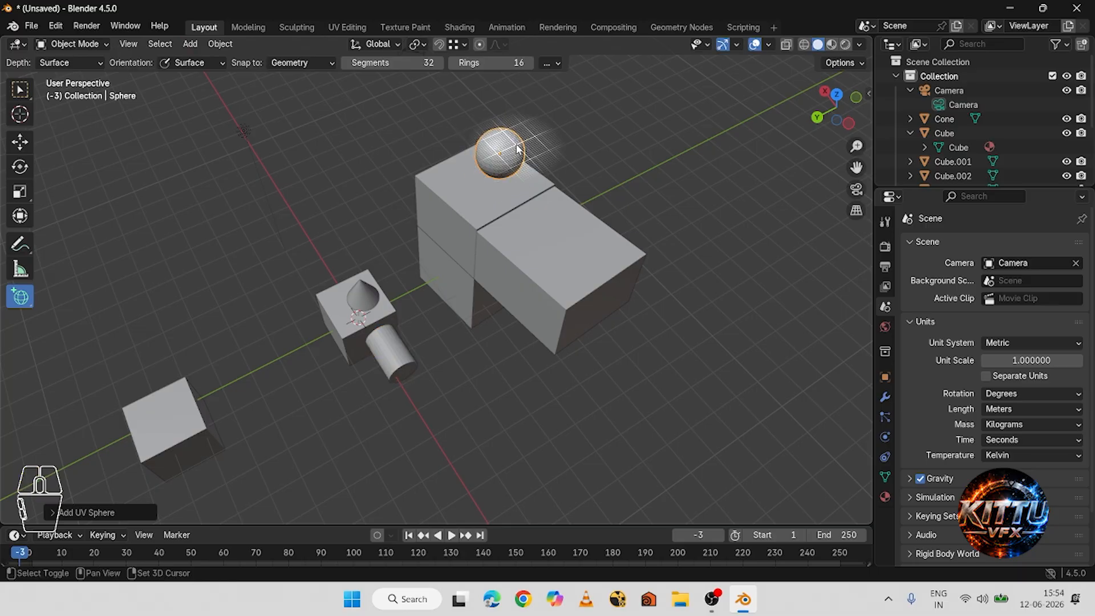
Draw an ico sphere freehand on the top face of the outward-extruded box with the Add Ico Sphere tool.
left_click_drag(20, 297, 88, 416)
left_click_drag(537, 216, 575, 253)
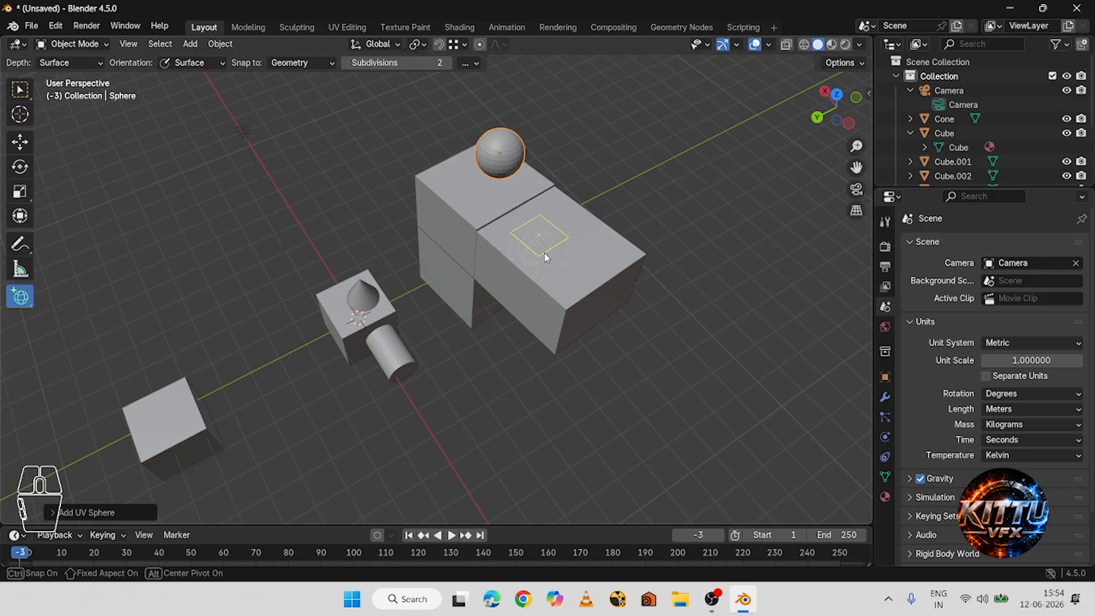
left_click(554, 210)
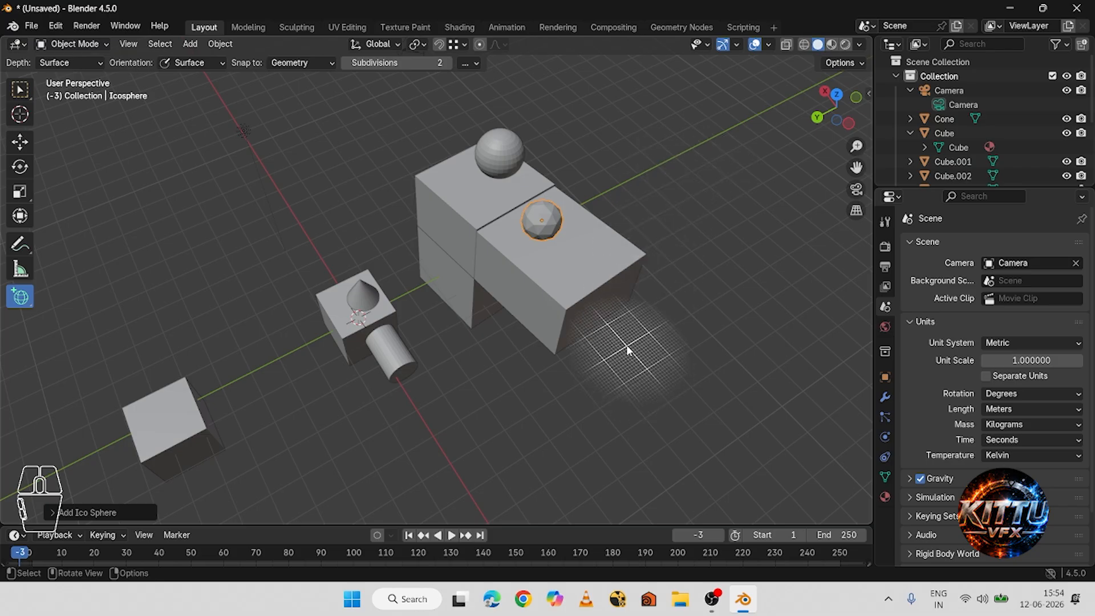
Scrub the timeline playhead through the frame range and leave it at frame 92.
mouse_move(489, 294)
middle_mouse_down()
mouse_move(481, 316)
mouse_move(551, 320)
middle_mouse_up()
scroll(556, 369, "up", 4)
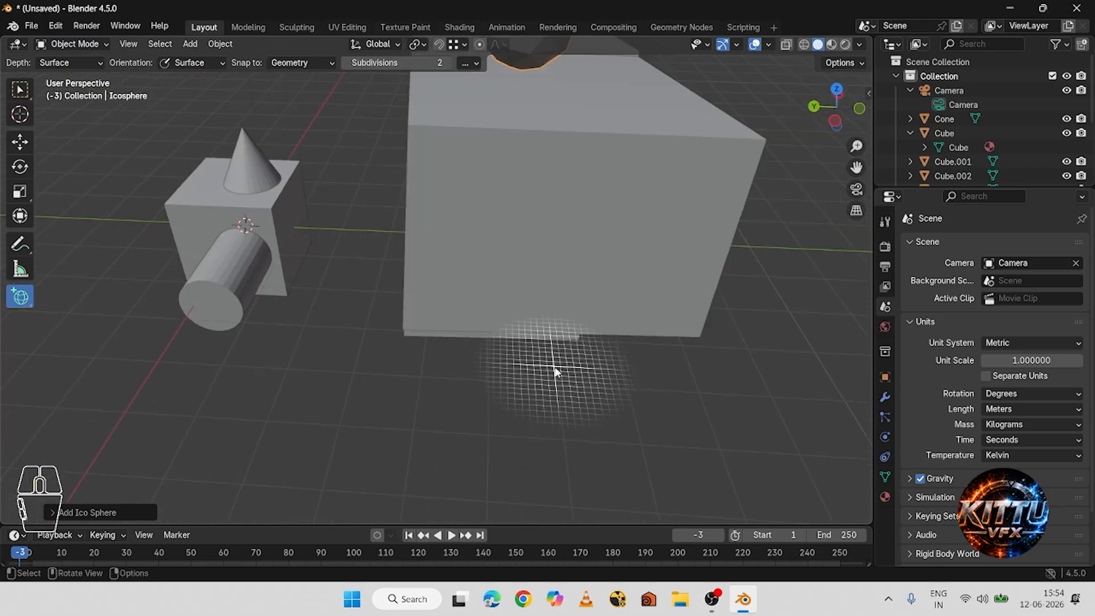
scroll(548, 366, "down", 3)
middle_click_drag(455, 327, 505, 386)
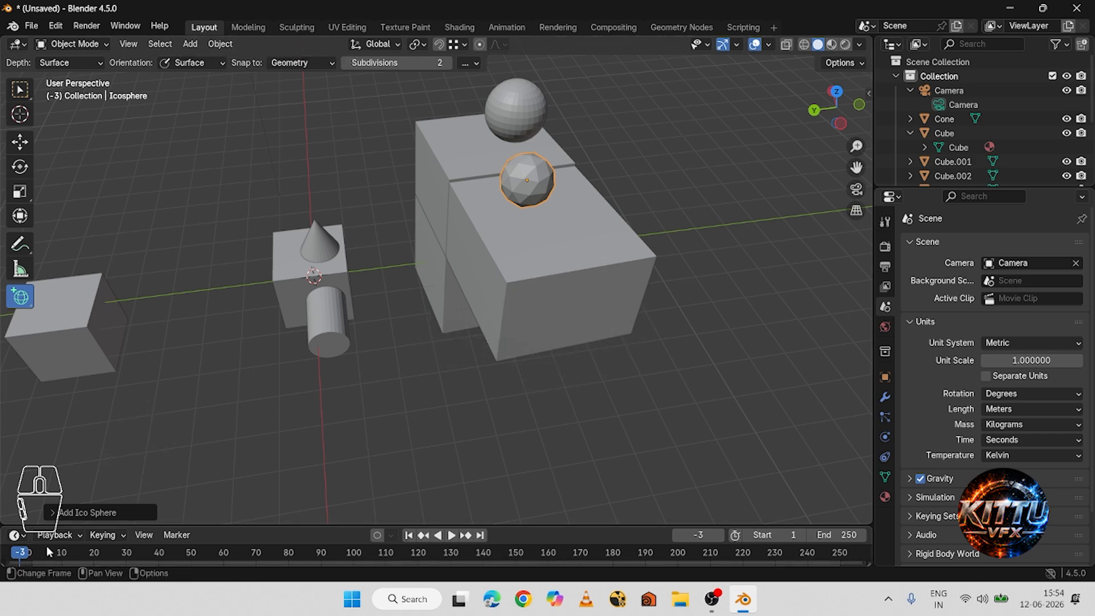
left_click_drag(18, 557, 97, 563)
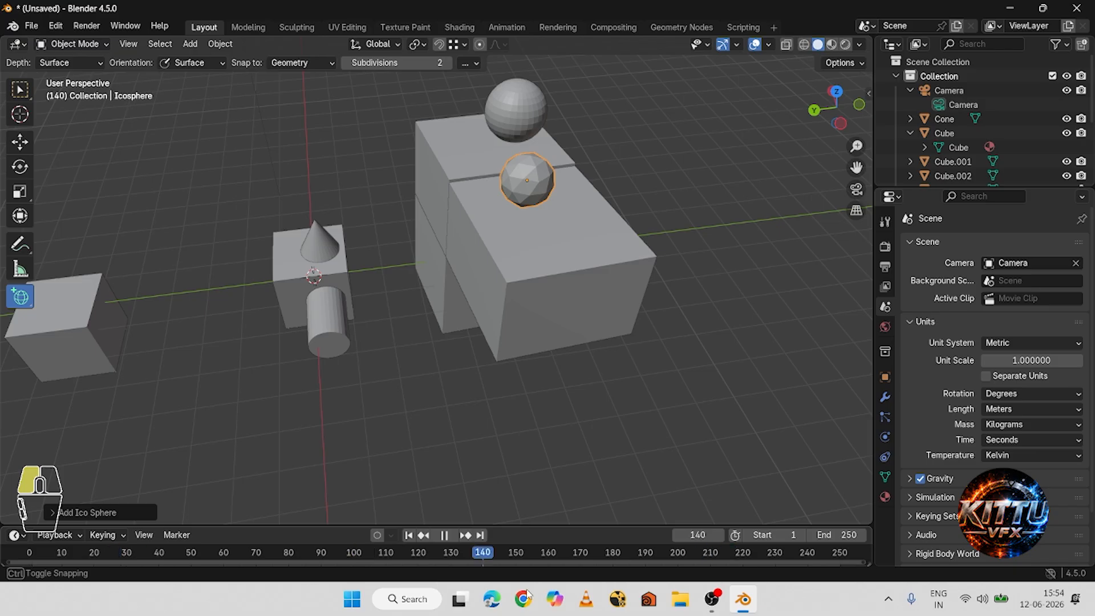
left_click_drag(331, 573, 327, 572)
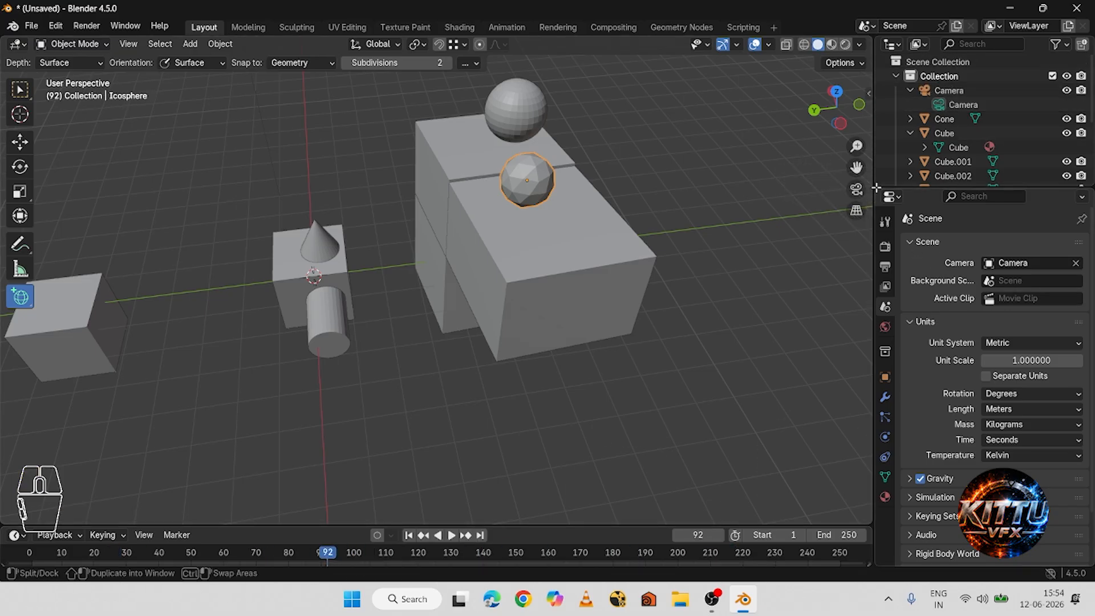
Make the Outliner taller, then collapse the Camera entry and the whole Collection in its hierarchy.
left_click_drag(911, 188, 911, 294)
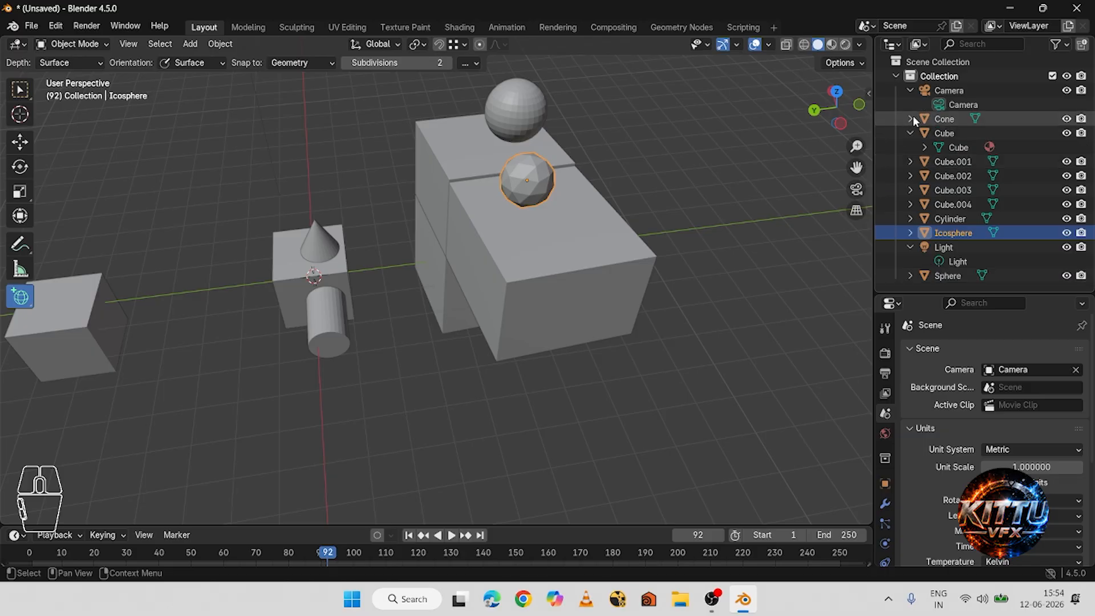
left_click(910, 90)
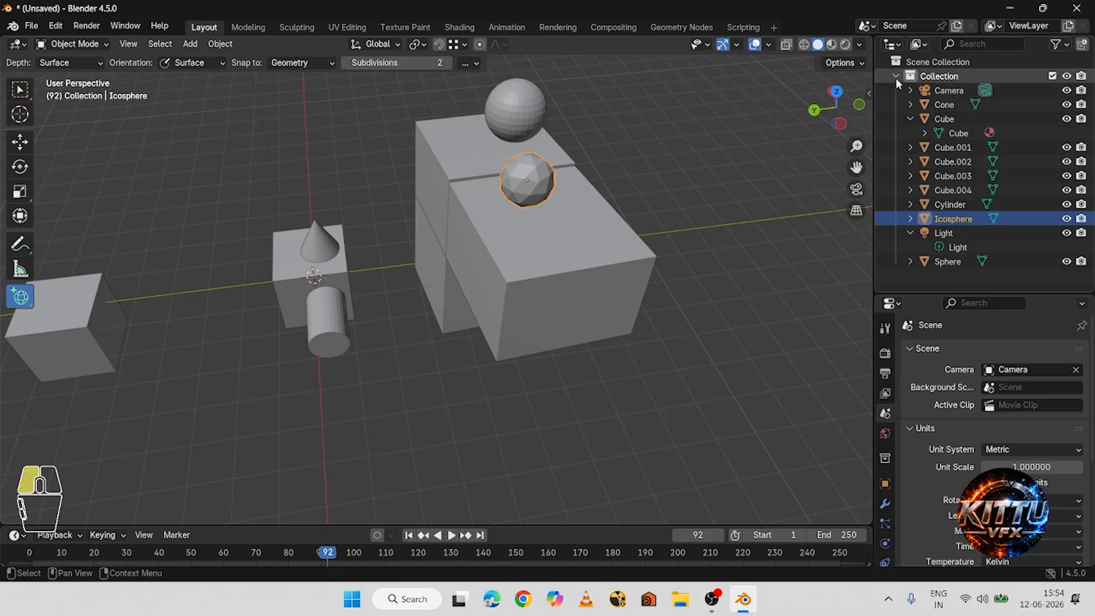
left_click(896, 76)
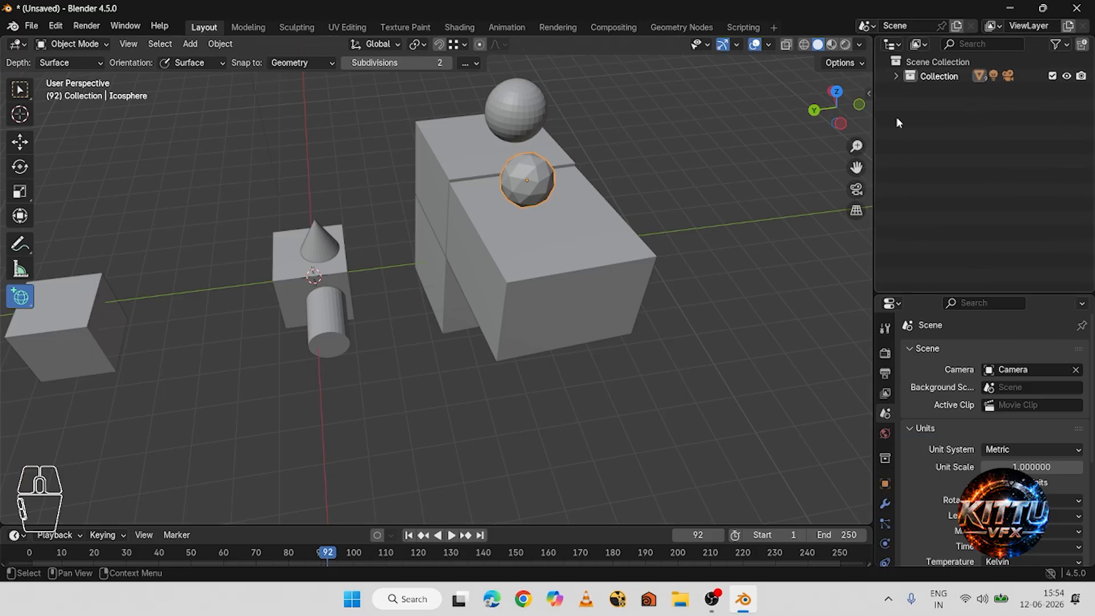
left_click(896, 76)
left_click(897, 76)
Extend the Outliner's height further and widen the Outliner and Properties editors slightly.
left_click_drag(922, 296, 921, 337)
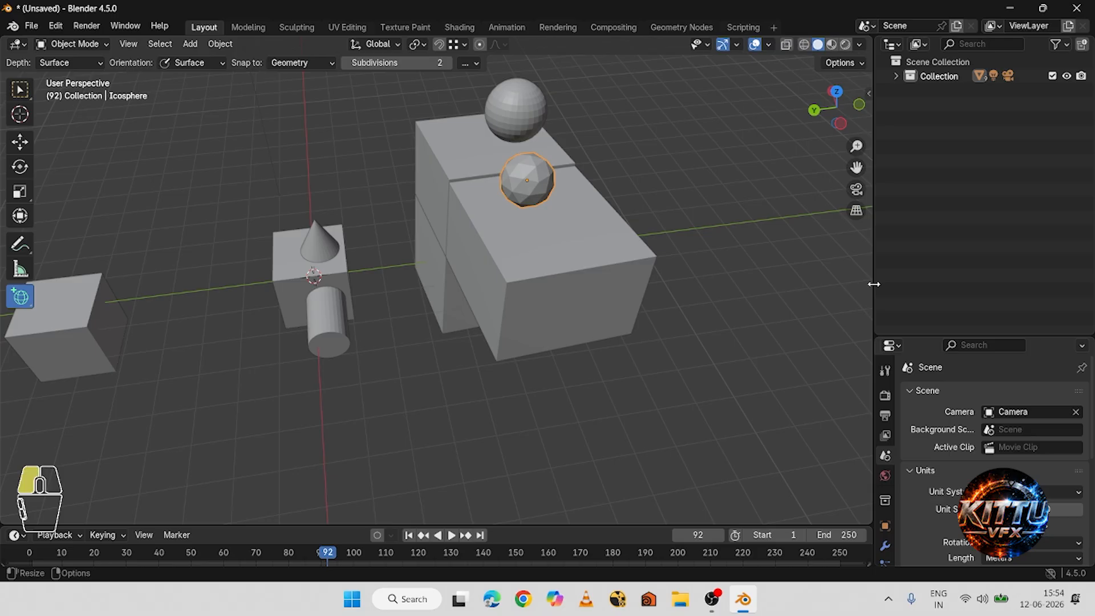
mouse_move(874, 284)
left_mouse_down()
mouse_move(878, 293)
mouse_move(848, 301)
mouse_move(878, 300)
mouse_move(867, 291)
left_mouse_up()
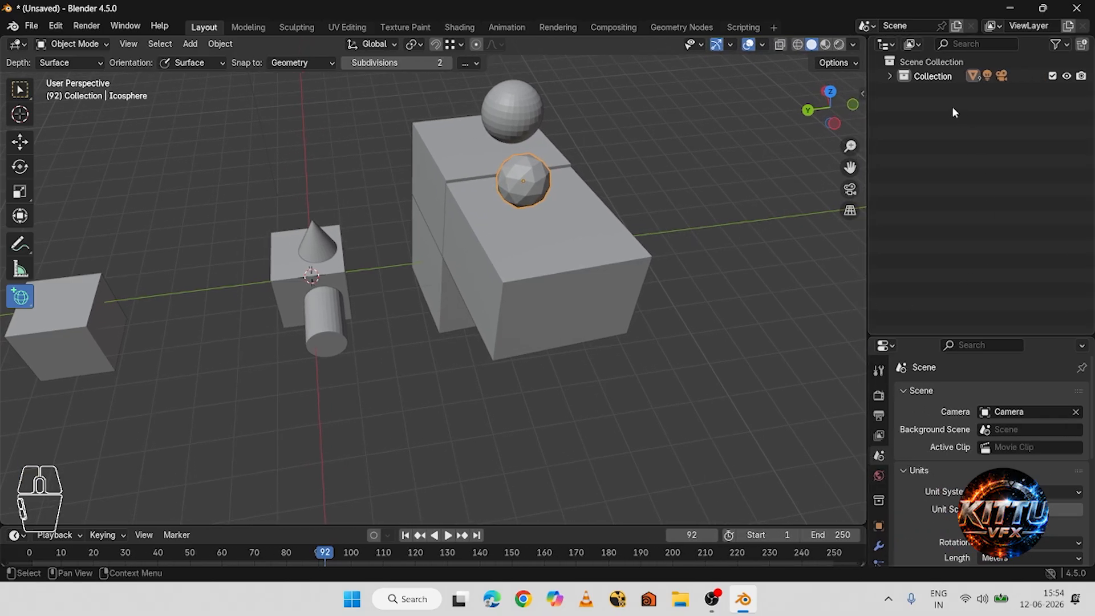